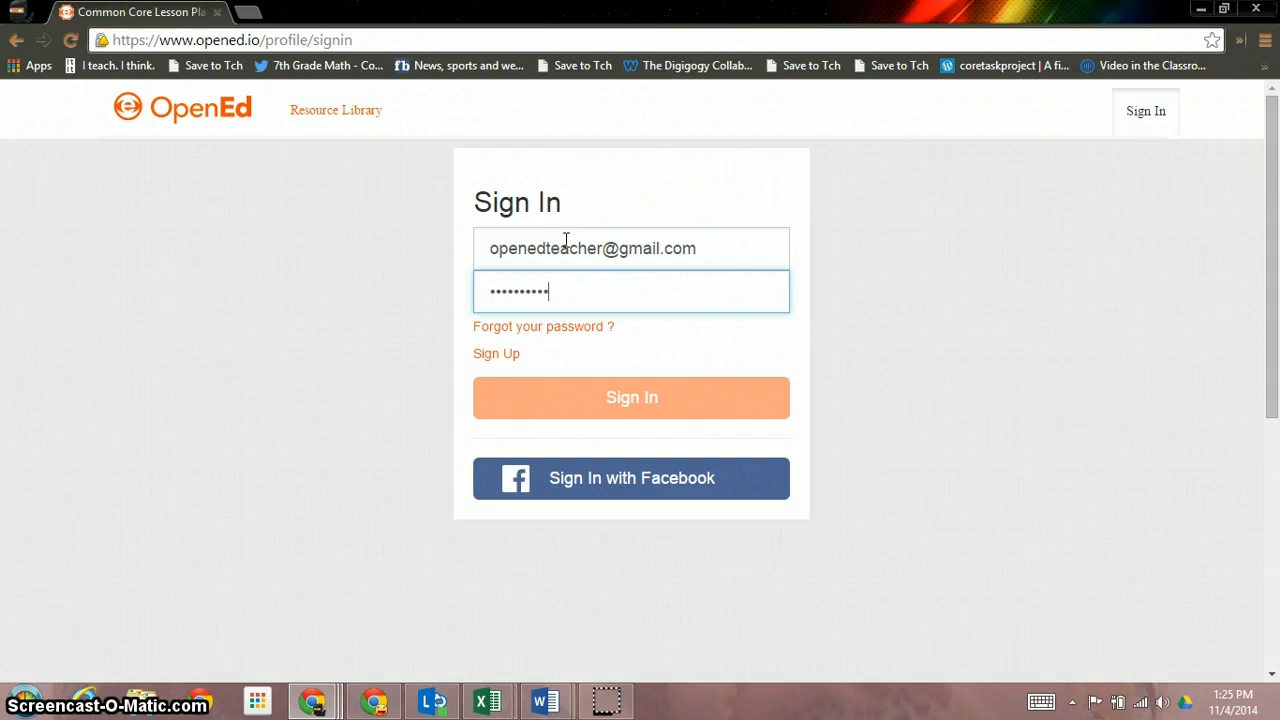
Submit the teacher sign-in details and begin creating a new class
key("Return")
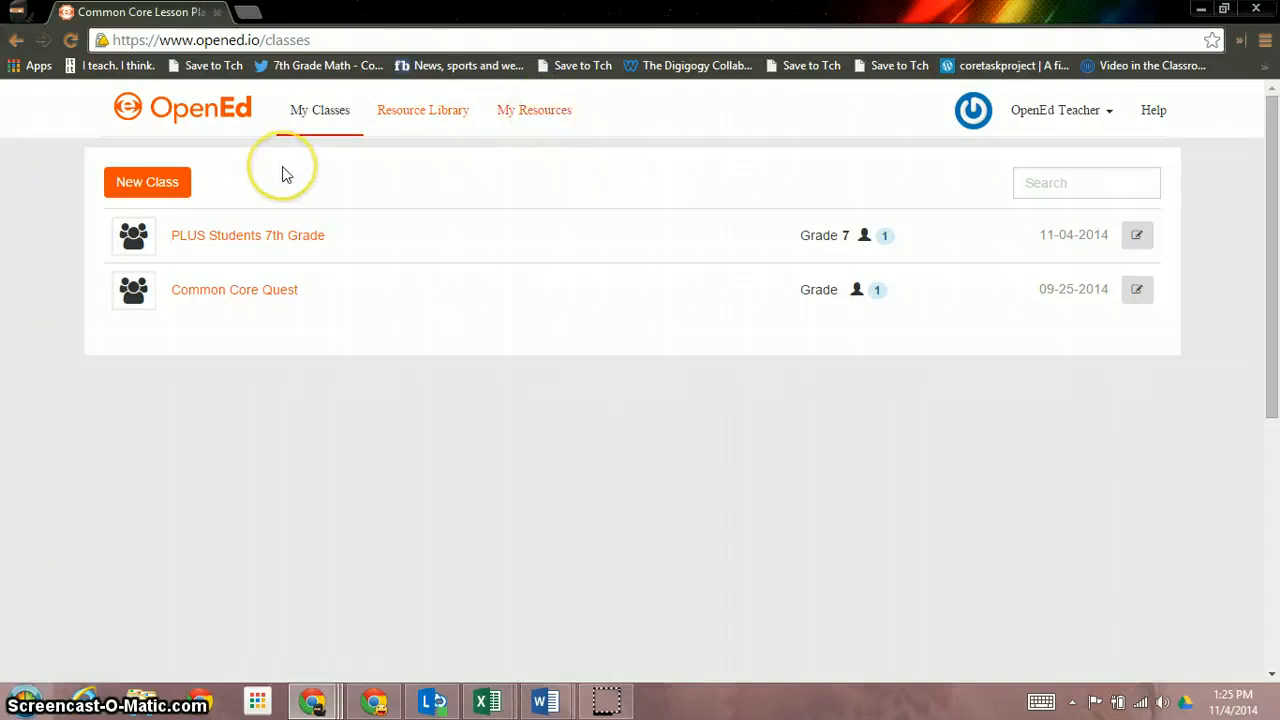
left_click(163, 187)
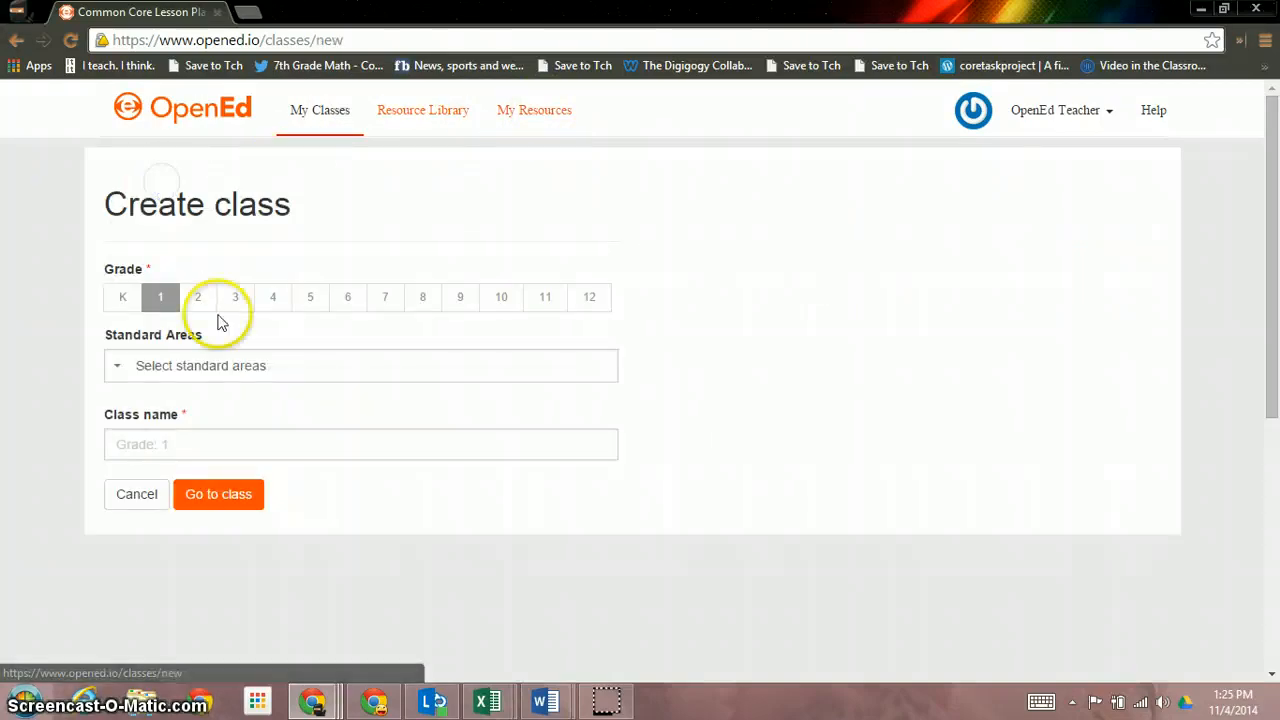
Create a grade 7 Common Core Language Arts class named 'Period 1' and go to it
left_click(397, 314)
left_click(117, 368)
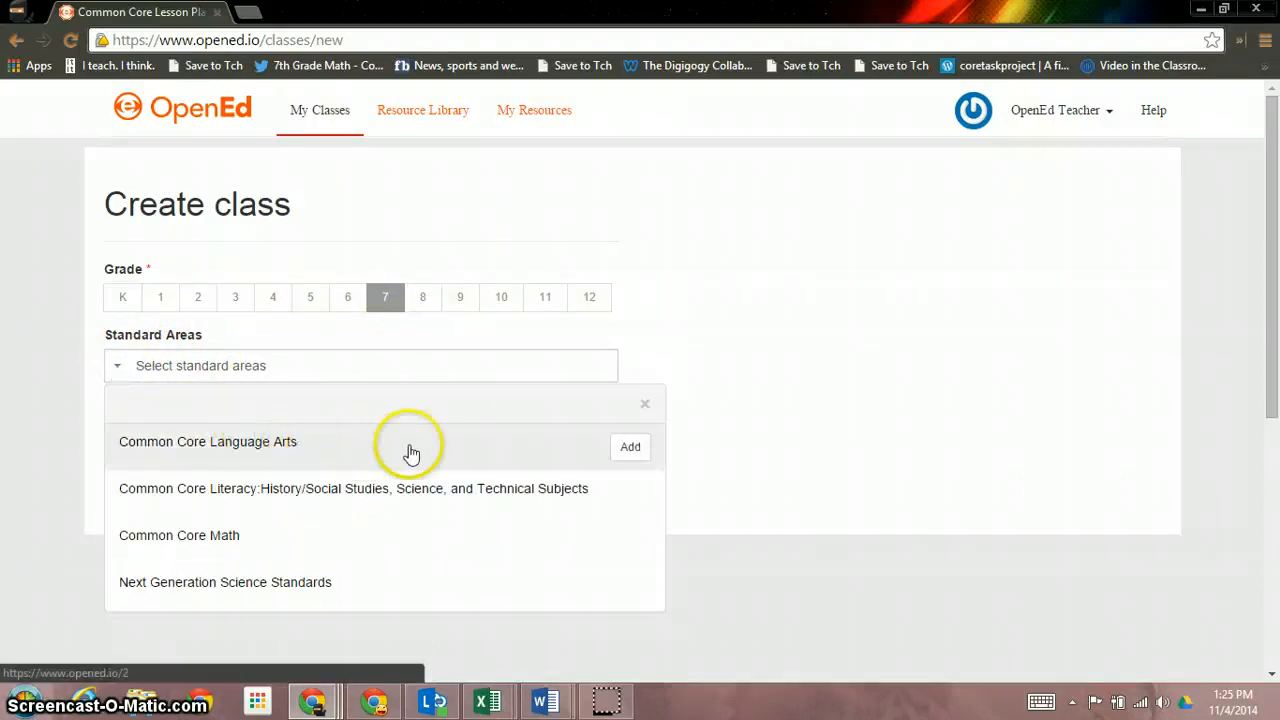
left_click(630, 449)
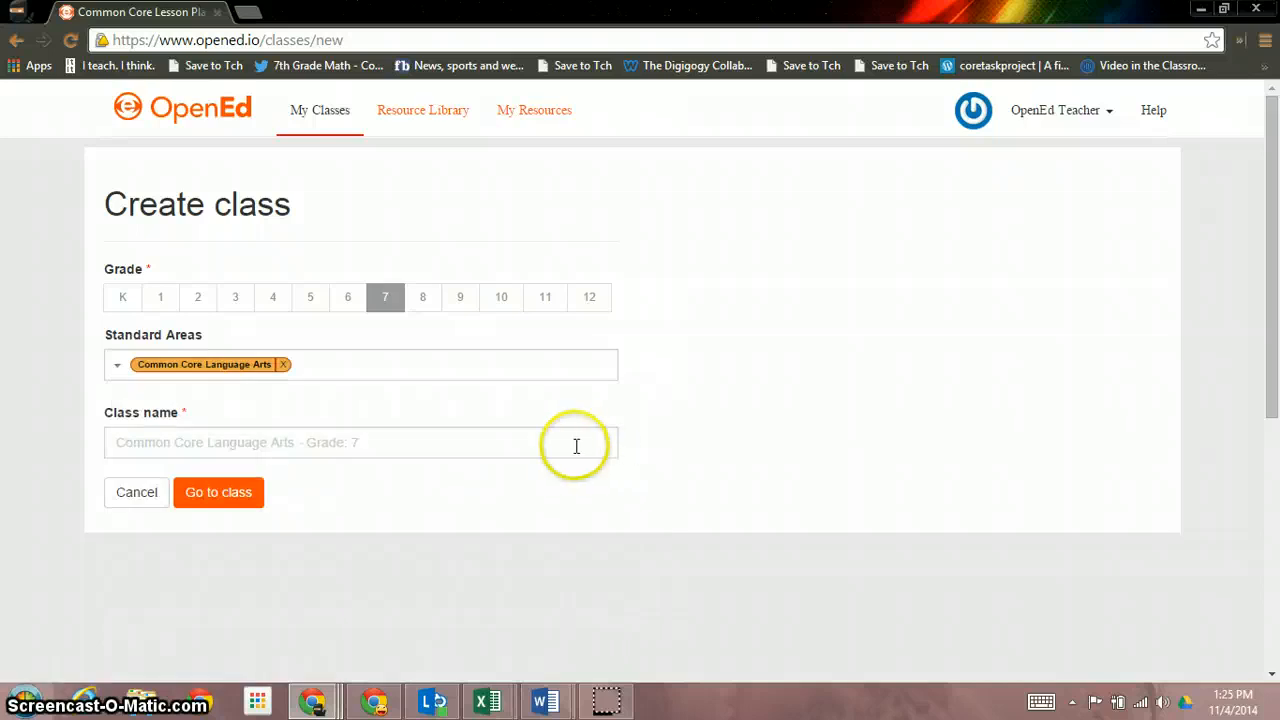
left_click(430, 446)
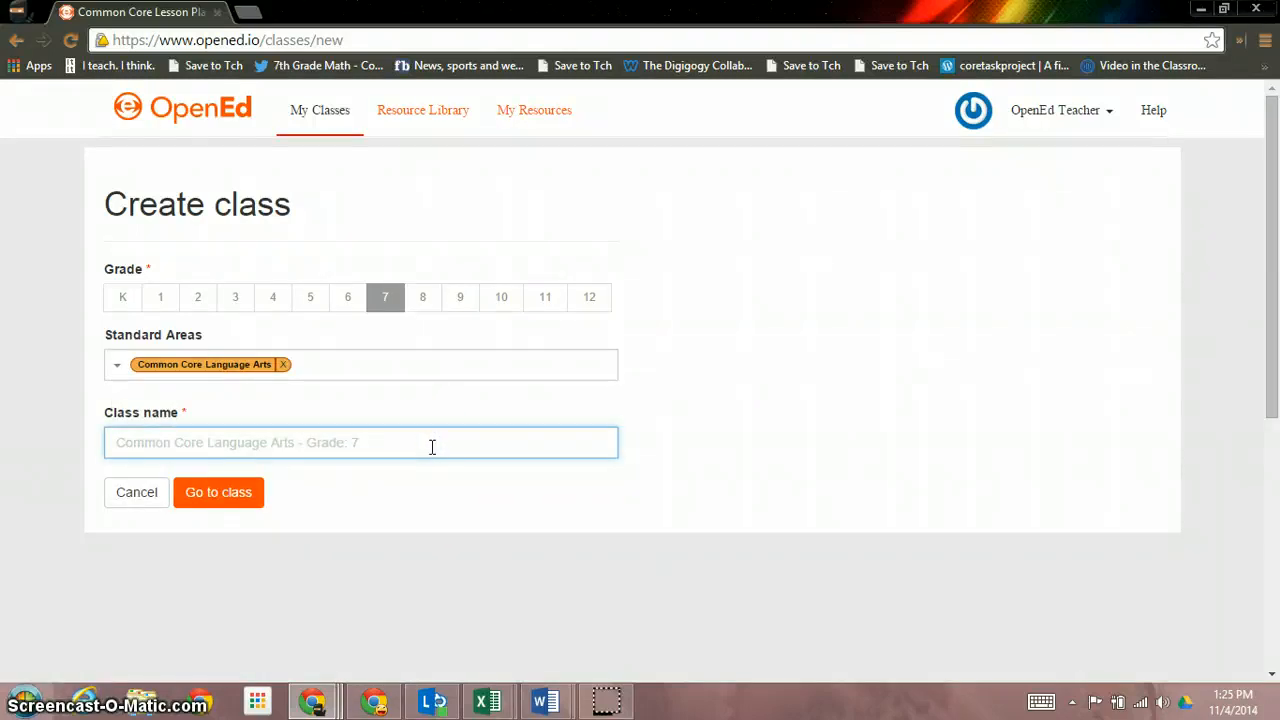
type("Period 1")
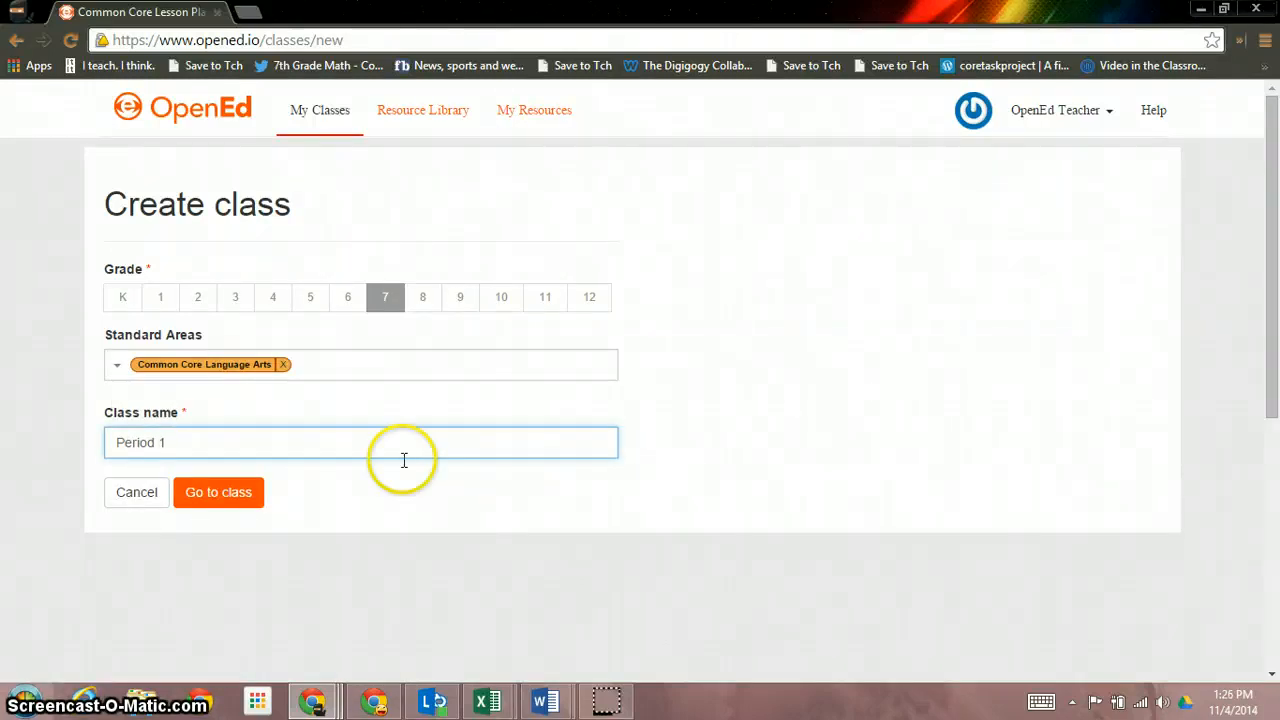
left_click(218, 503)
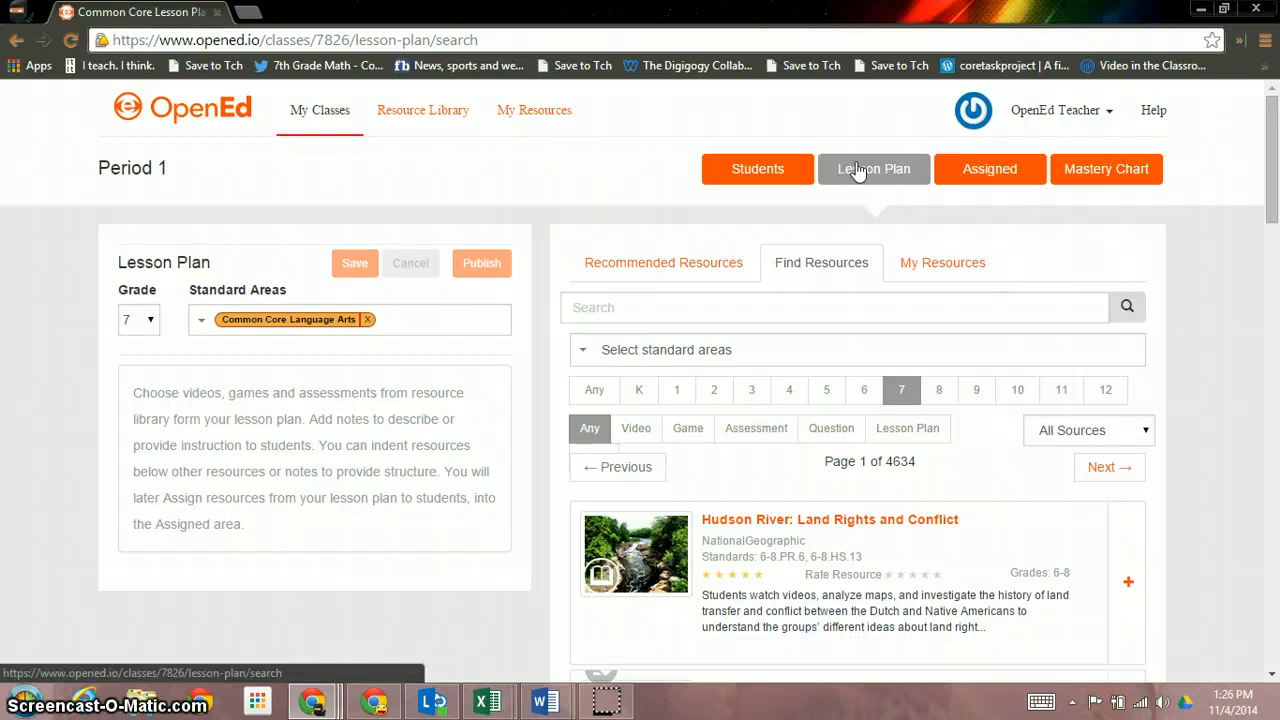
Filter resources to standard 6.RI.1 (middle school Reading: Informational) and the Assessment type
left_click(797, 275)
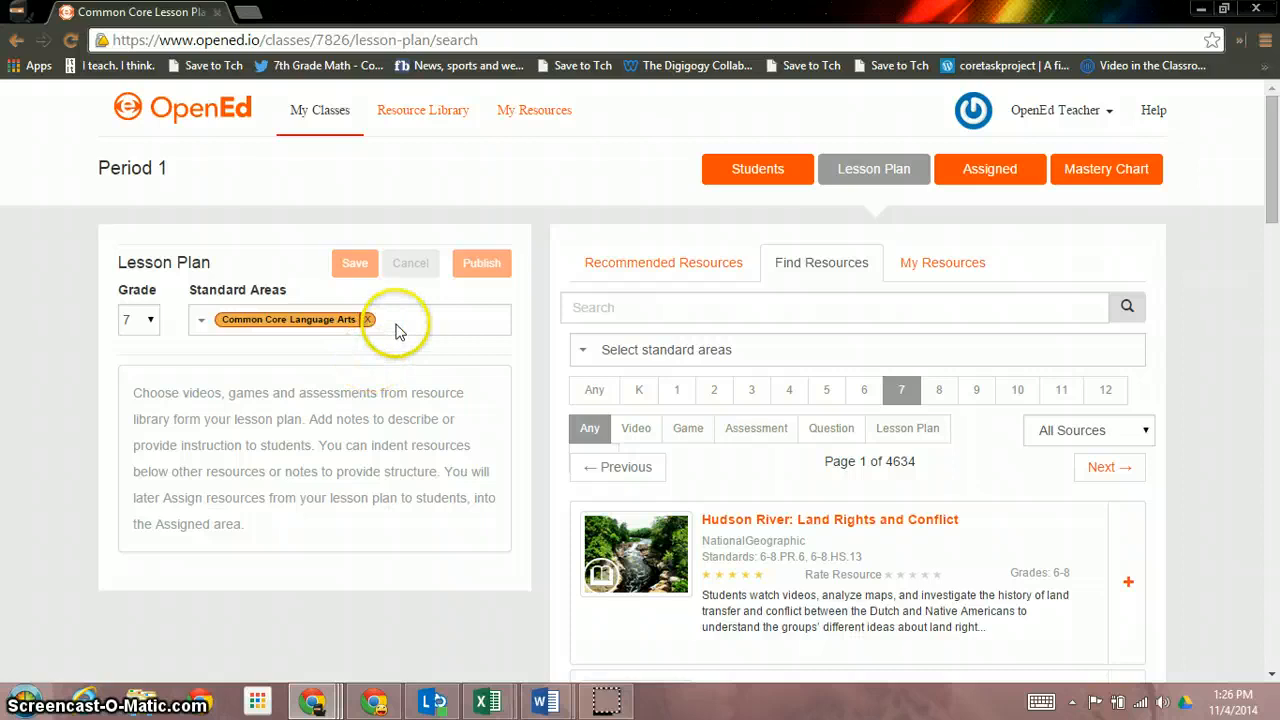
left_click(582, 352)
left_click(695, 424)
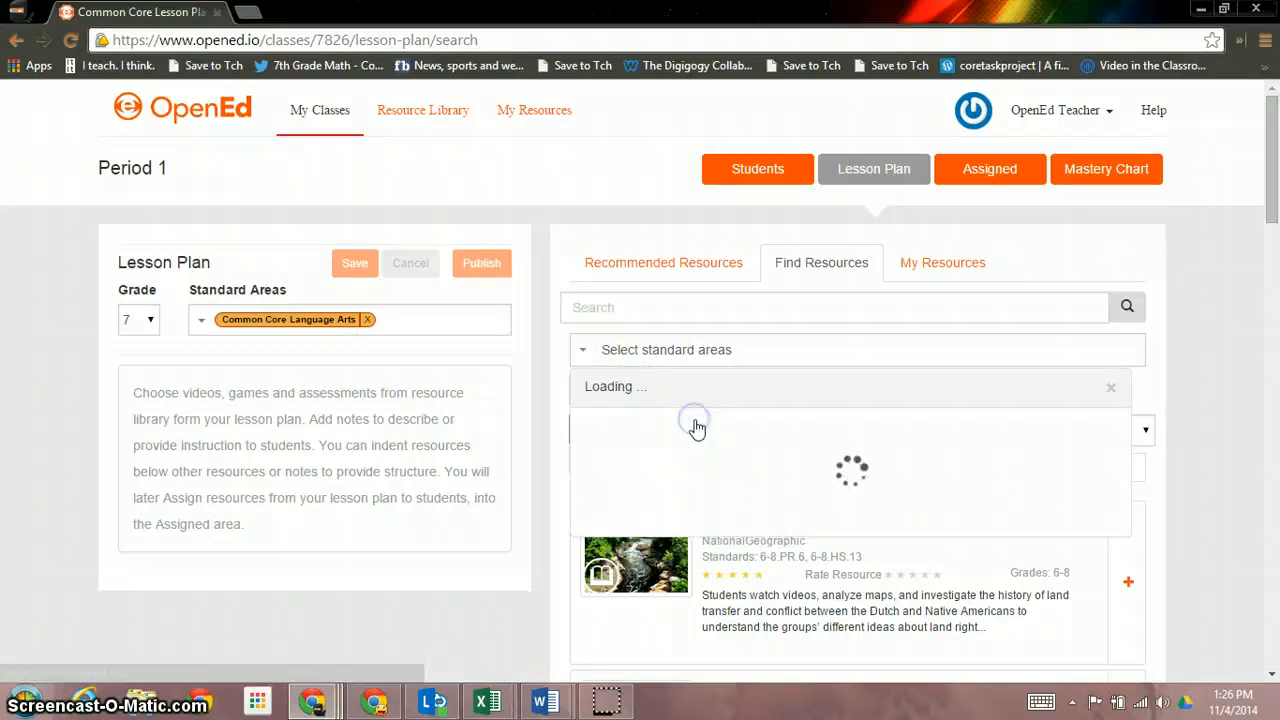
left_click(688, 428)
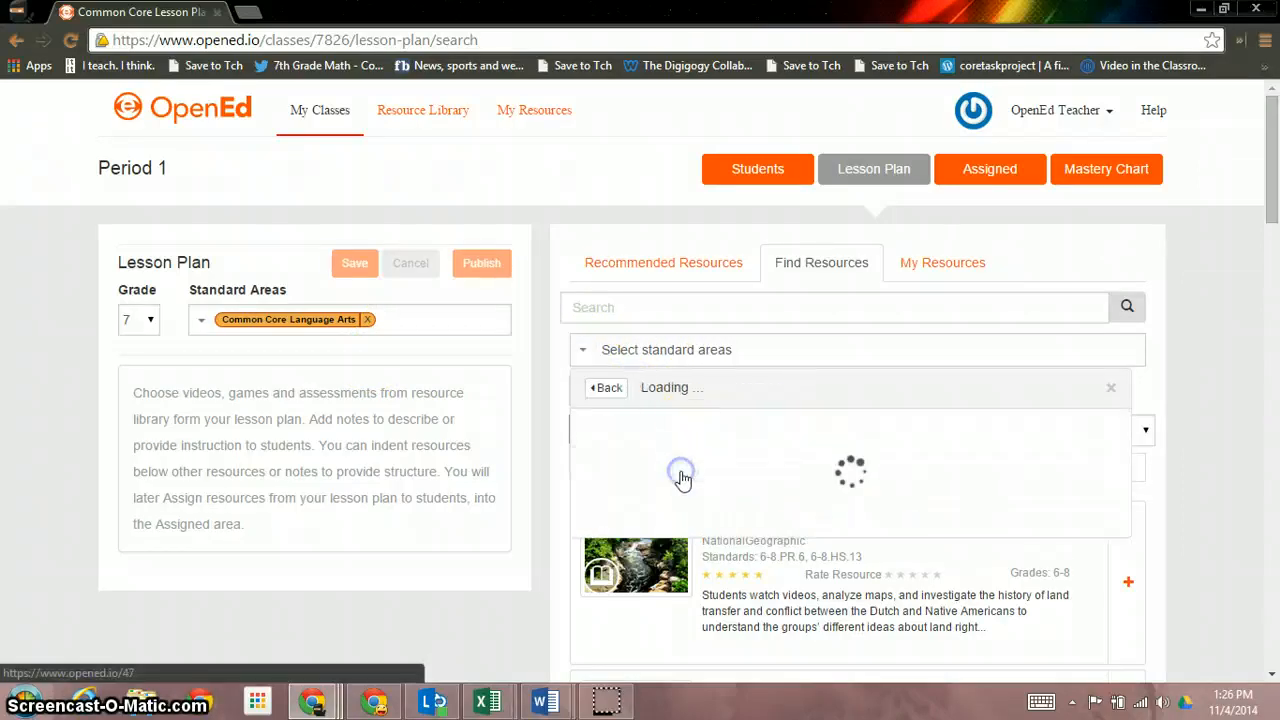
left_click(706, 438)
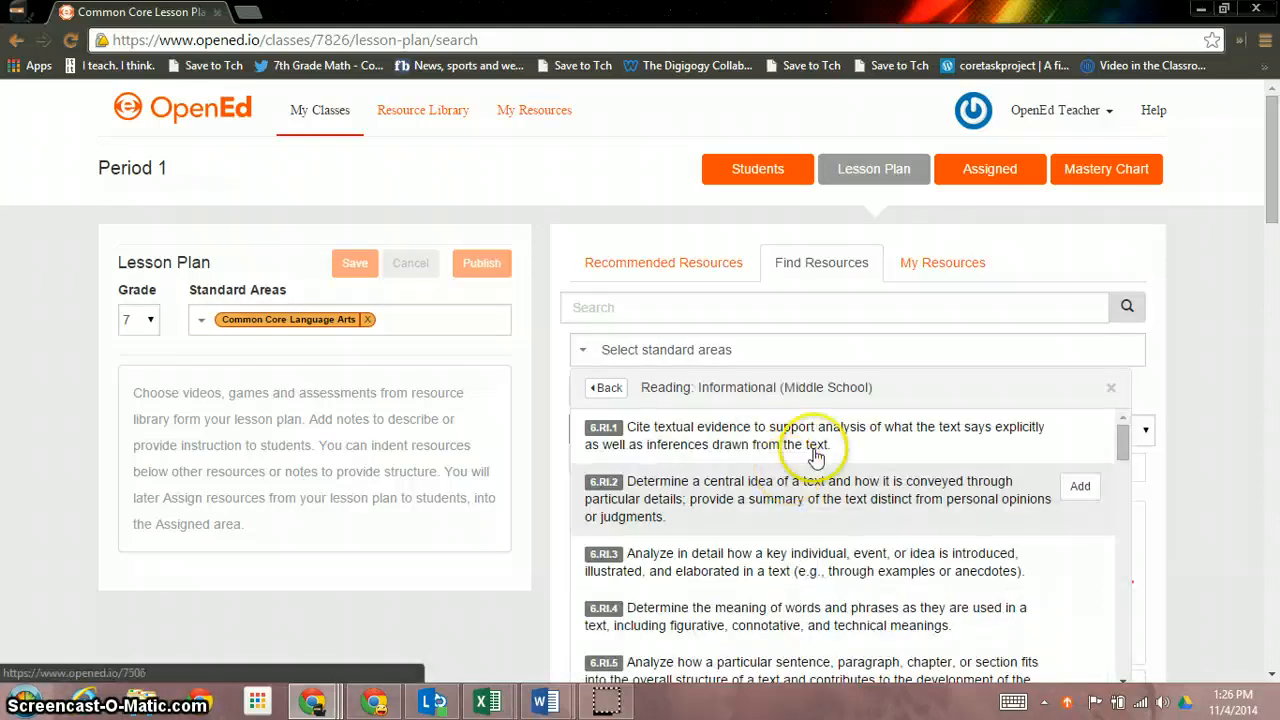
left_click(1096, 449)
left_click(809, 307)
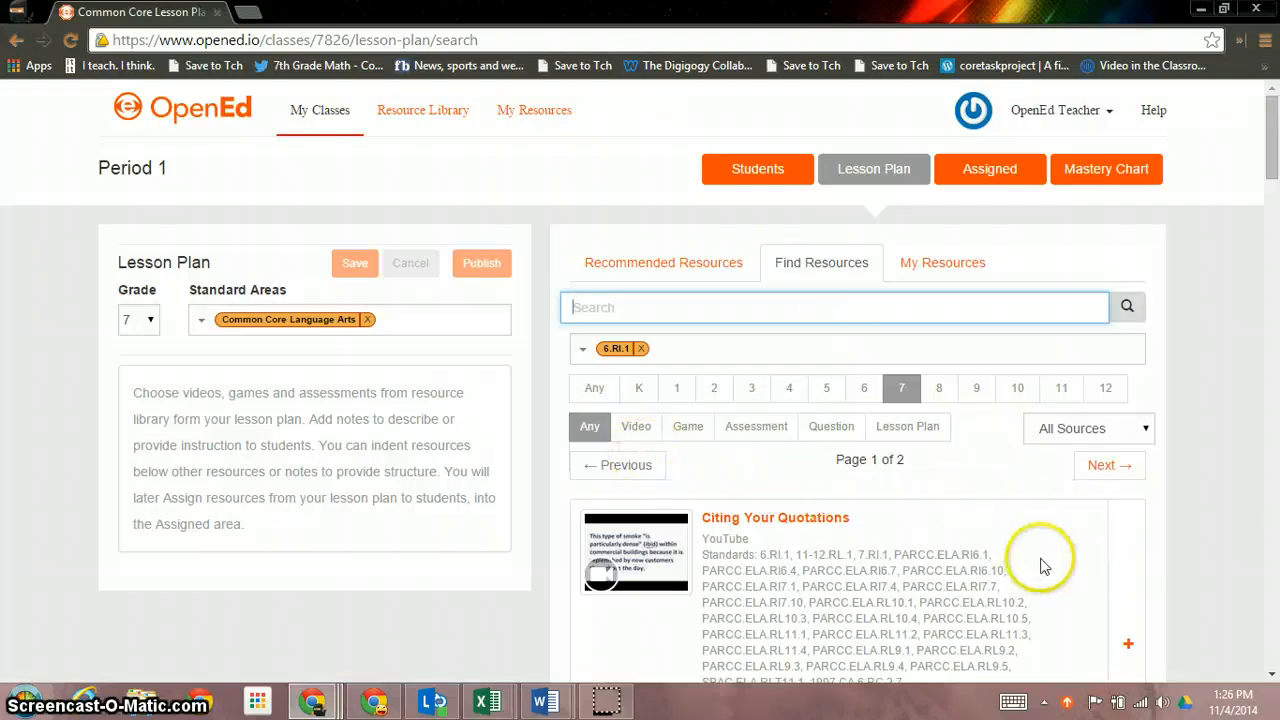
left_click(766, 426)
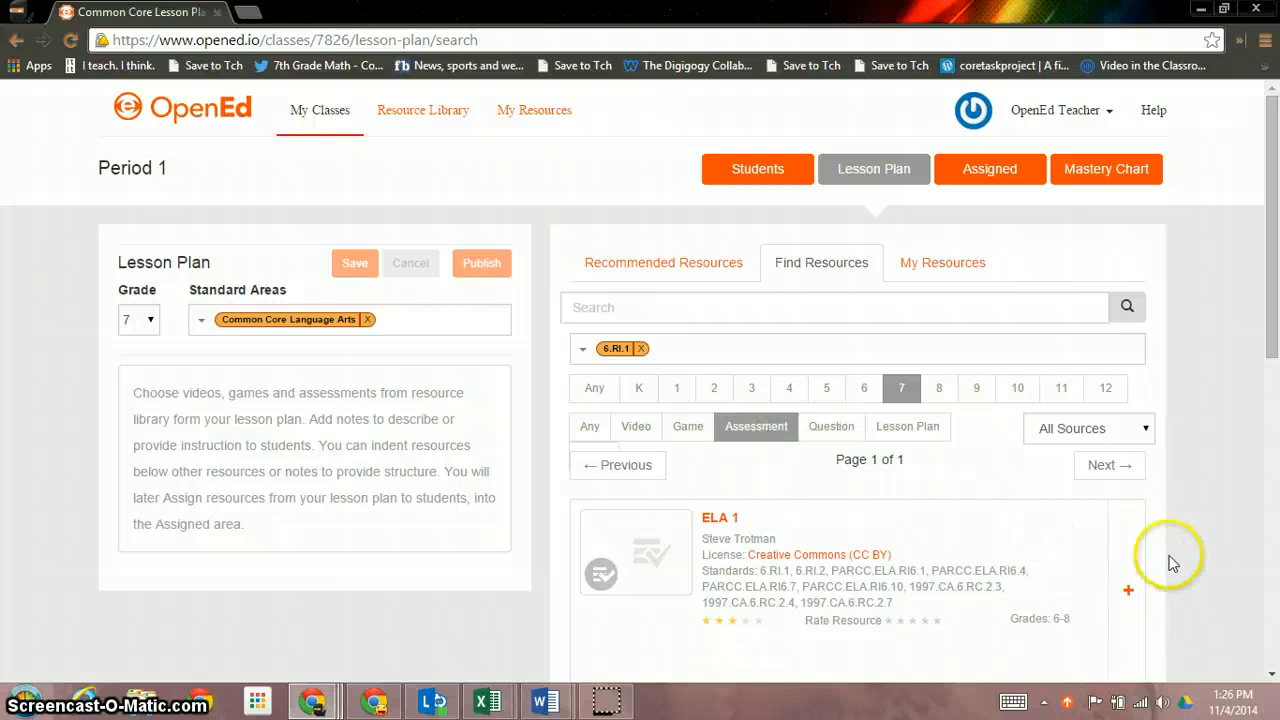
Add ELA 1 and the Citing Your Quotations video to the lesson plan
left_click(1131, 567)
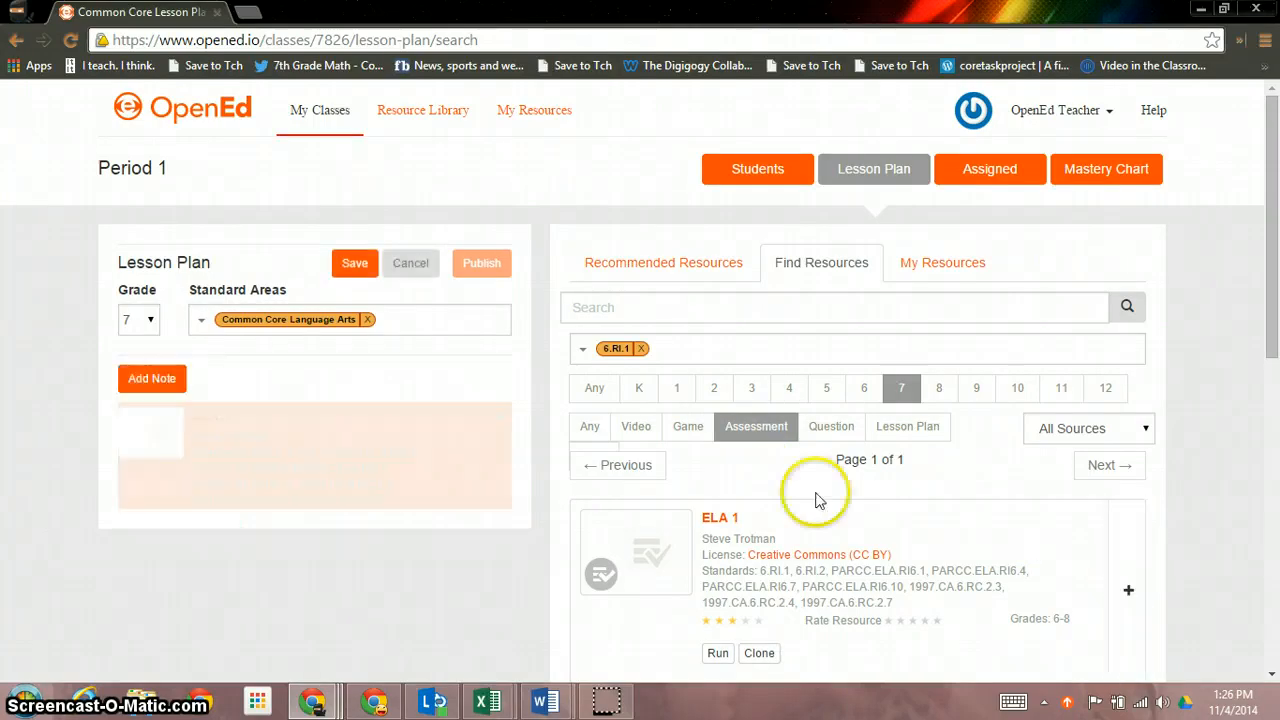
left_click(634, 430)
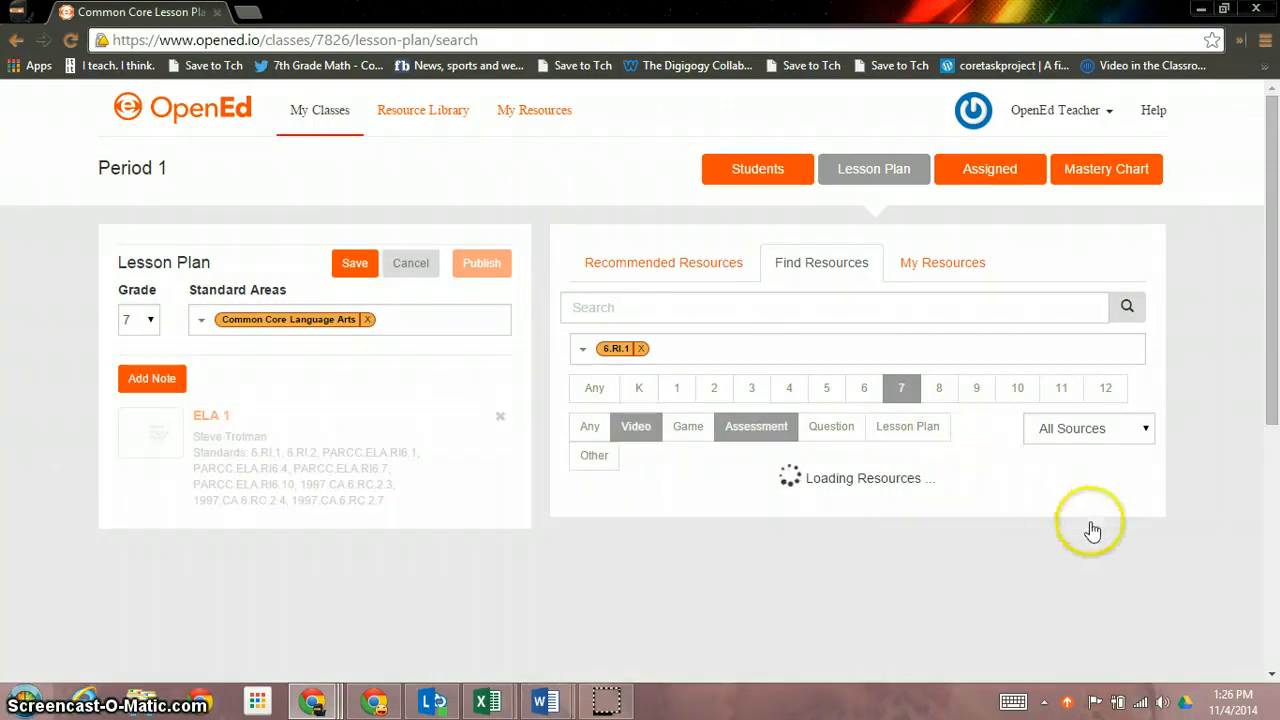
scroll(1103, 534, "down", 2)
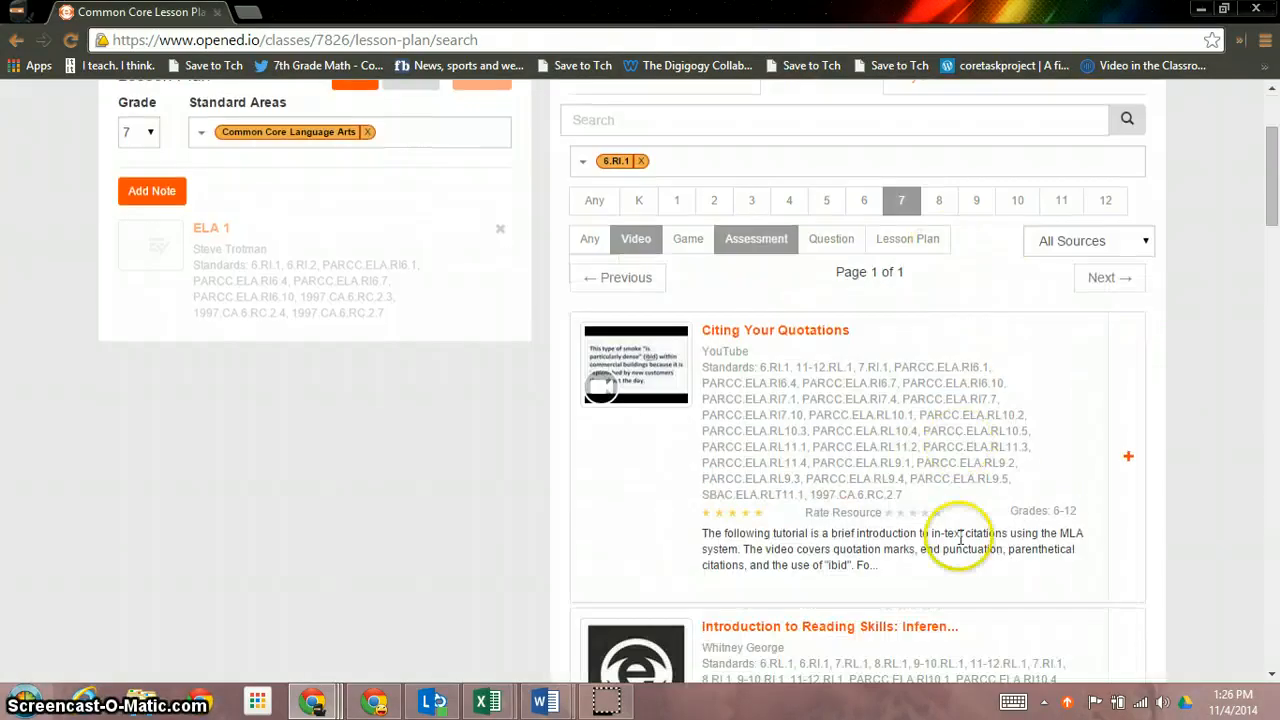
left_click(1137, 450)
Include game resources, save the lesson plan, and view the class's Assigned resources
left_click(680, 243)
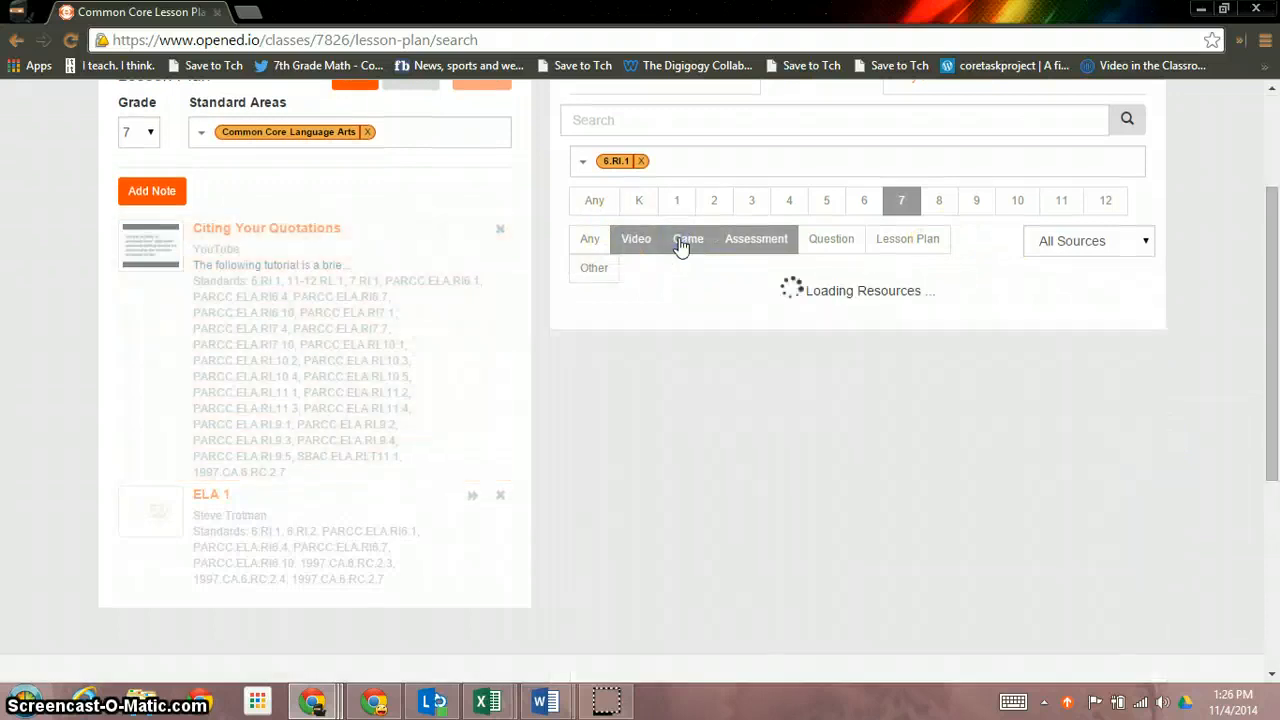
scroll(1057, 514, "down", 6)
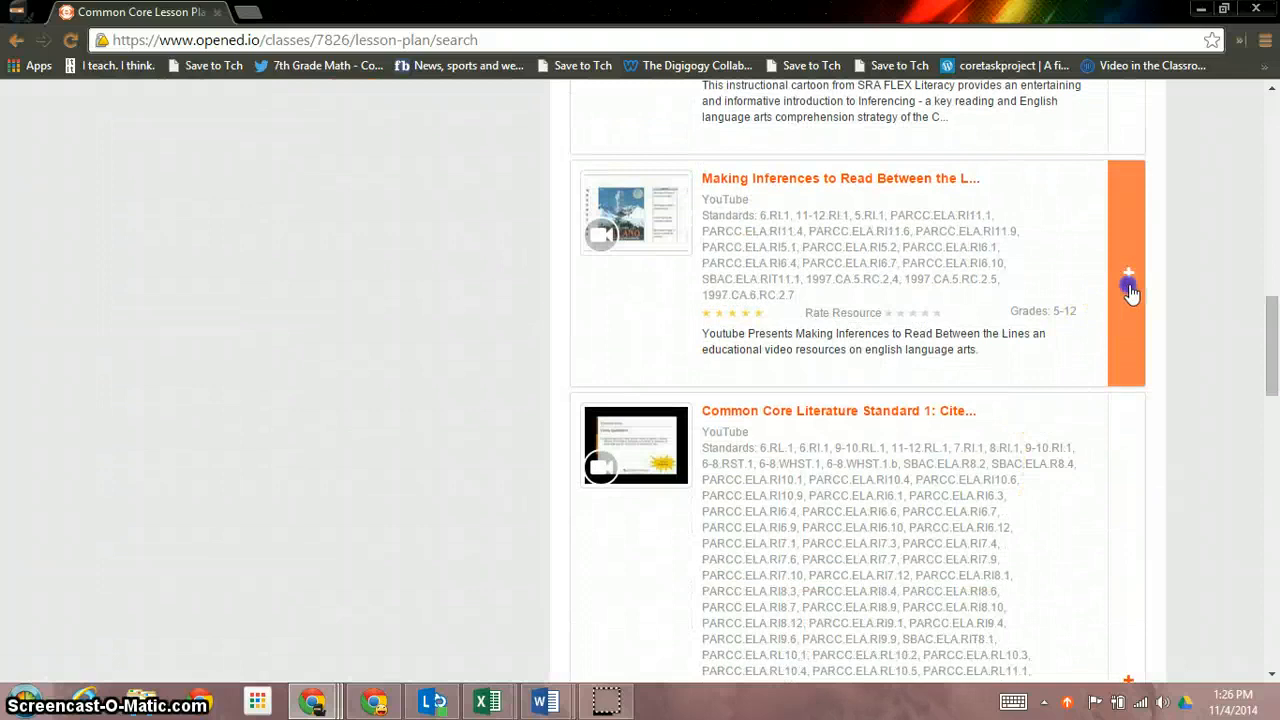
scroll(928, 450, "up", 4)
scroll(928, 450, "up", 5)
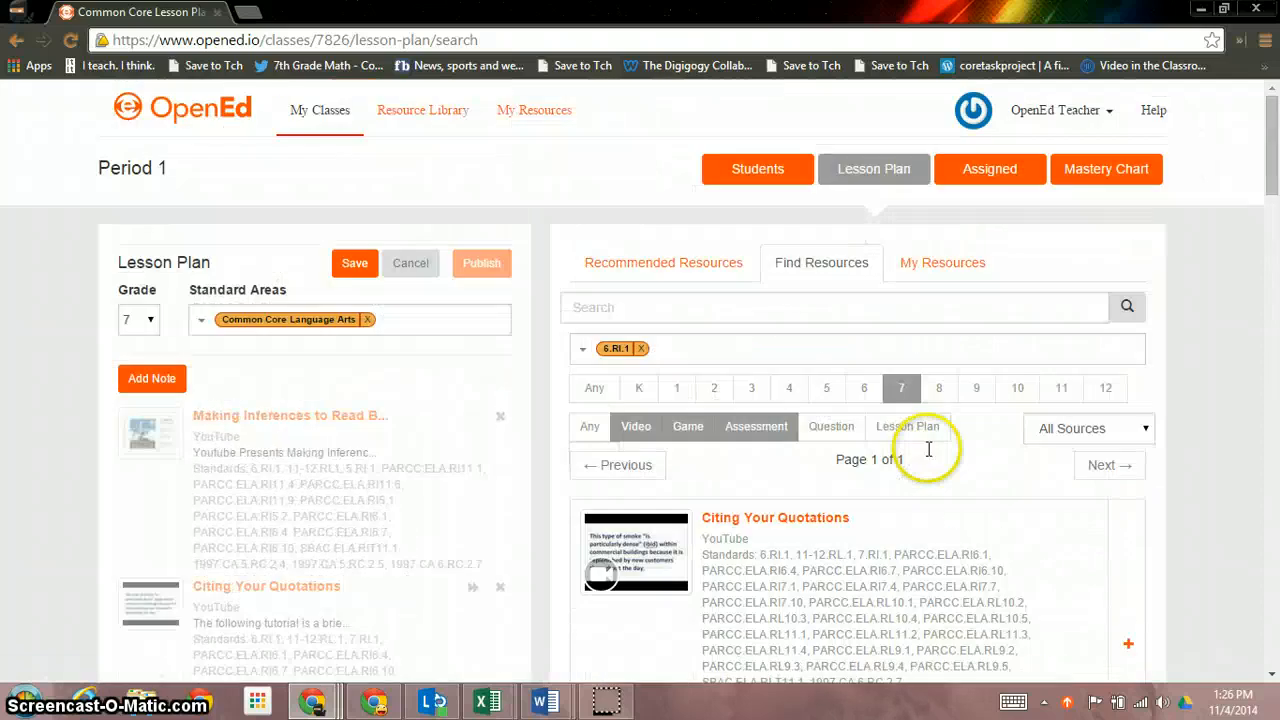
left_click(350, 265)
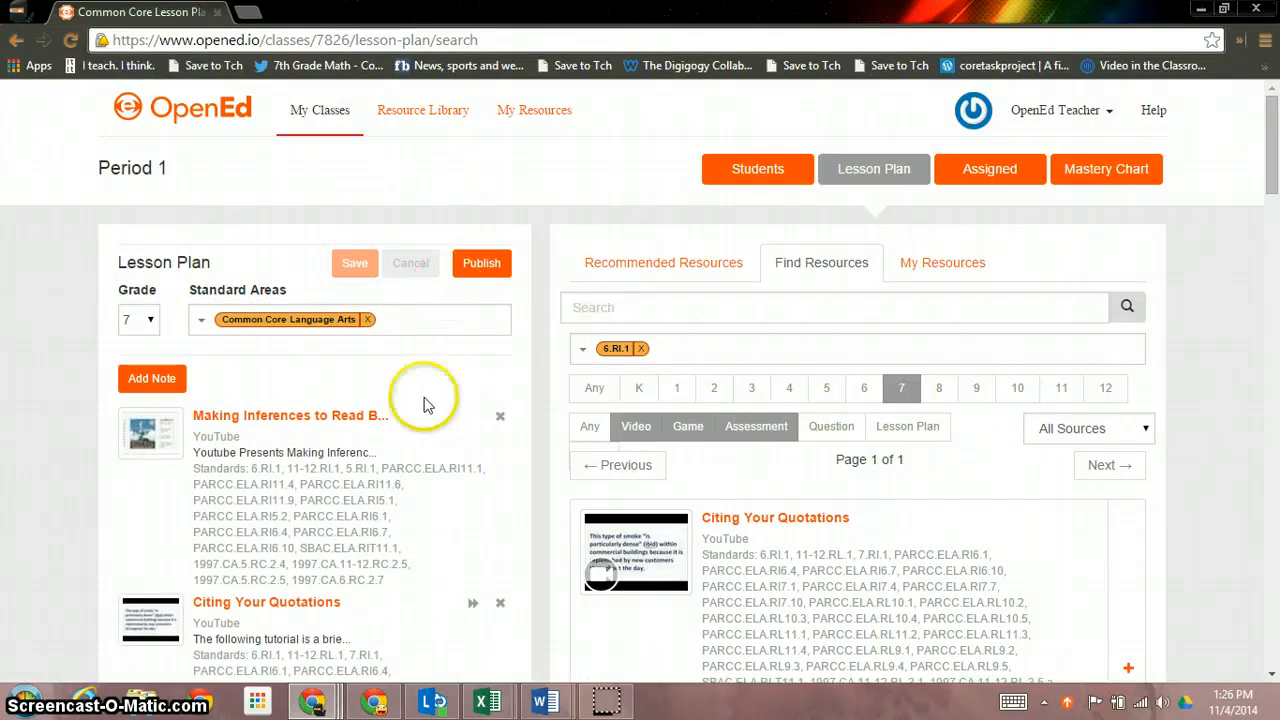
left_click(983, 171)
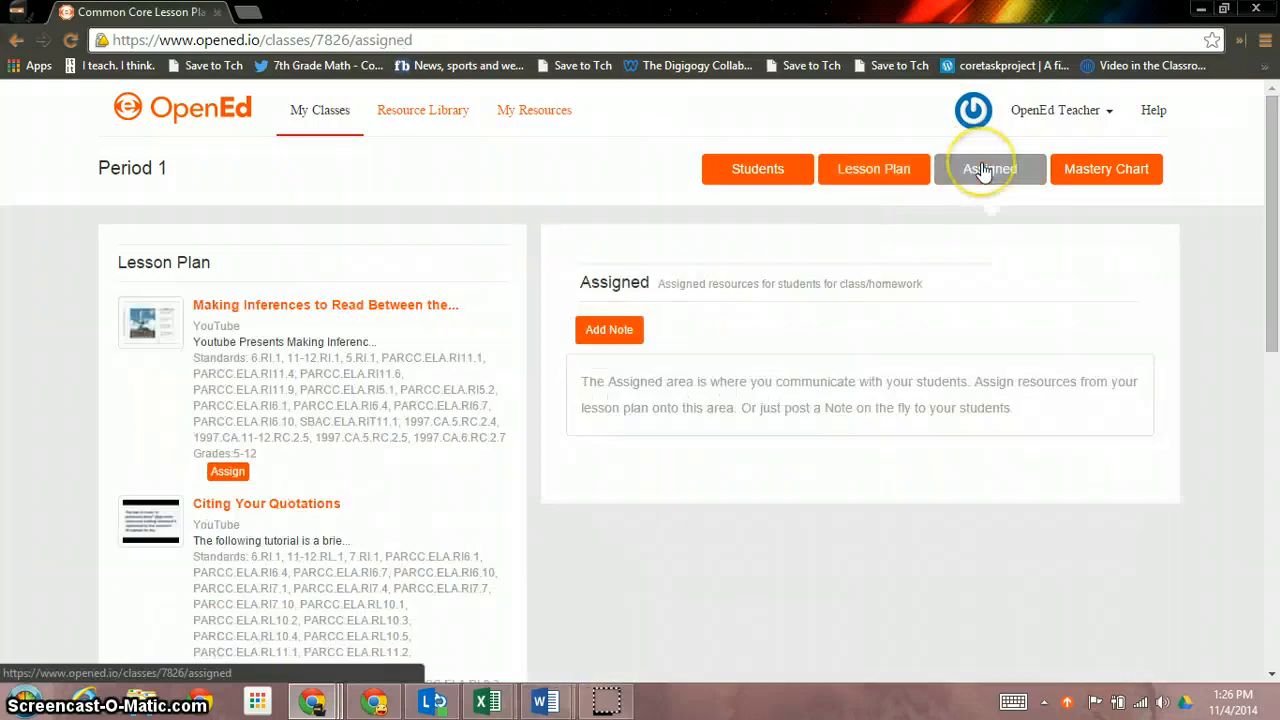
Add and save an 'Inference' note in the Period 1 lesson plan
left_click(837, 184)
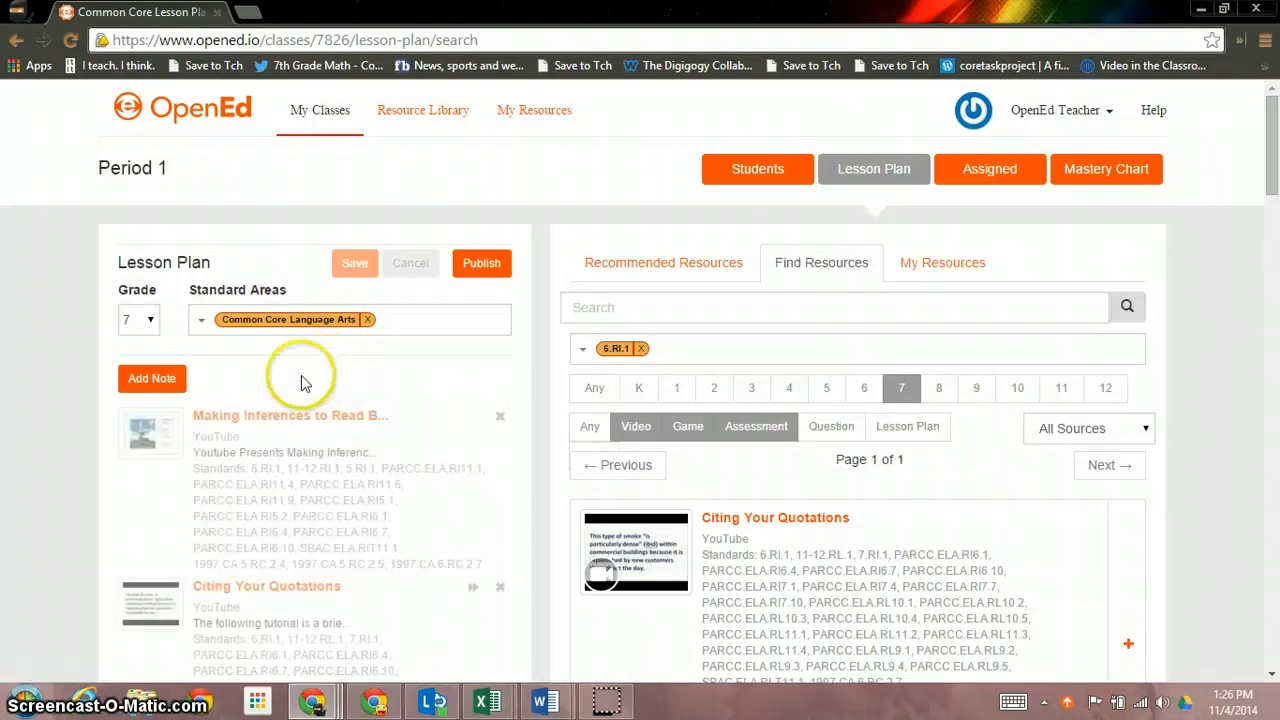
left_click(152, 377)
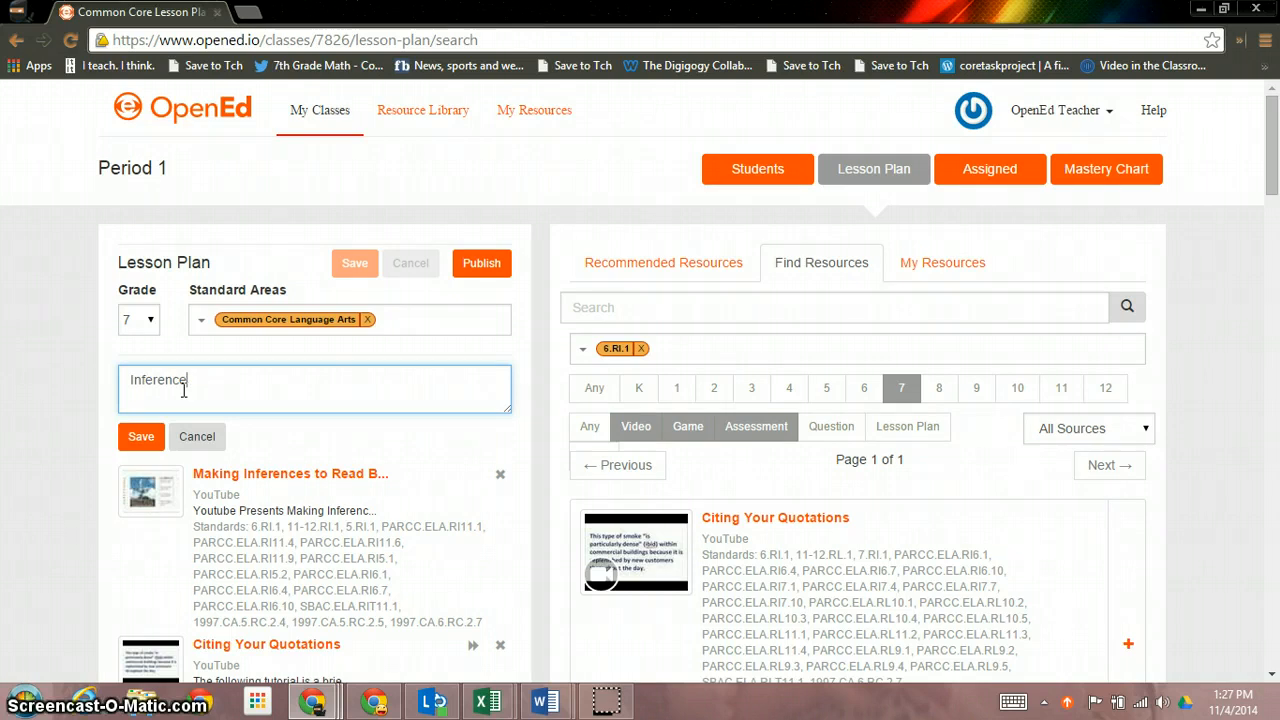
left_click(141, 436)
Nest Making Inferences, Citing Your Quotations and ELA 1 under the Inference note
scroll(337, 506, "down", 1)
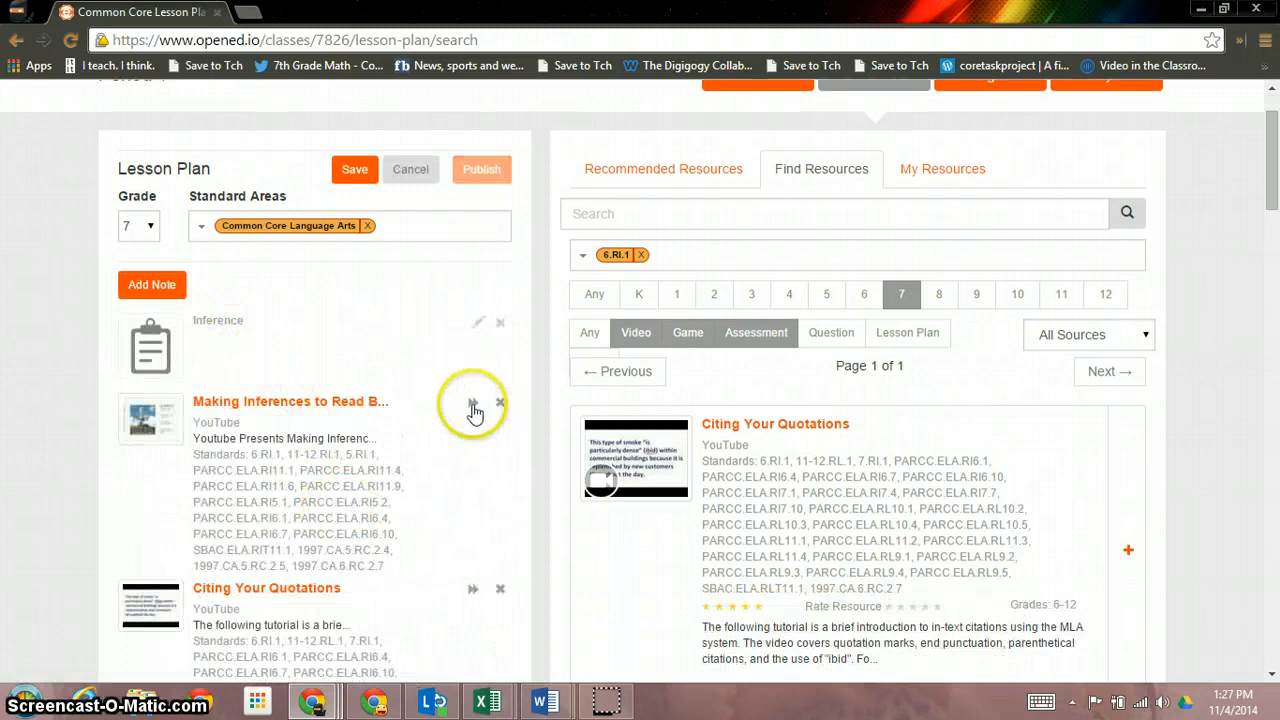
left_click(470, 405)
scroll(472, 413, "down", 1)
scroll(472, 413, "down", 2)
left_click(474, 309)
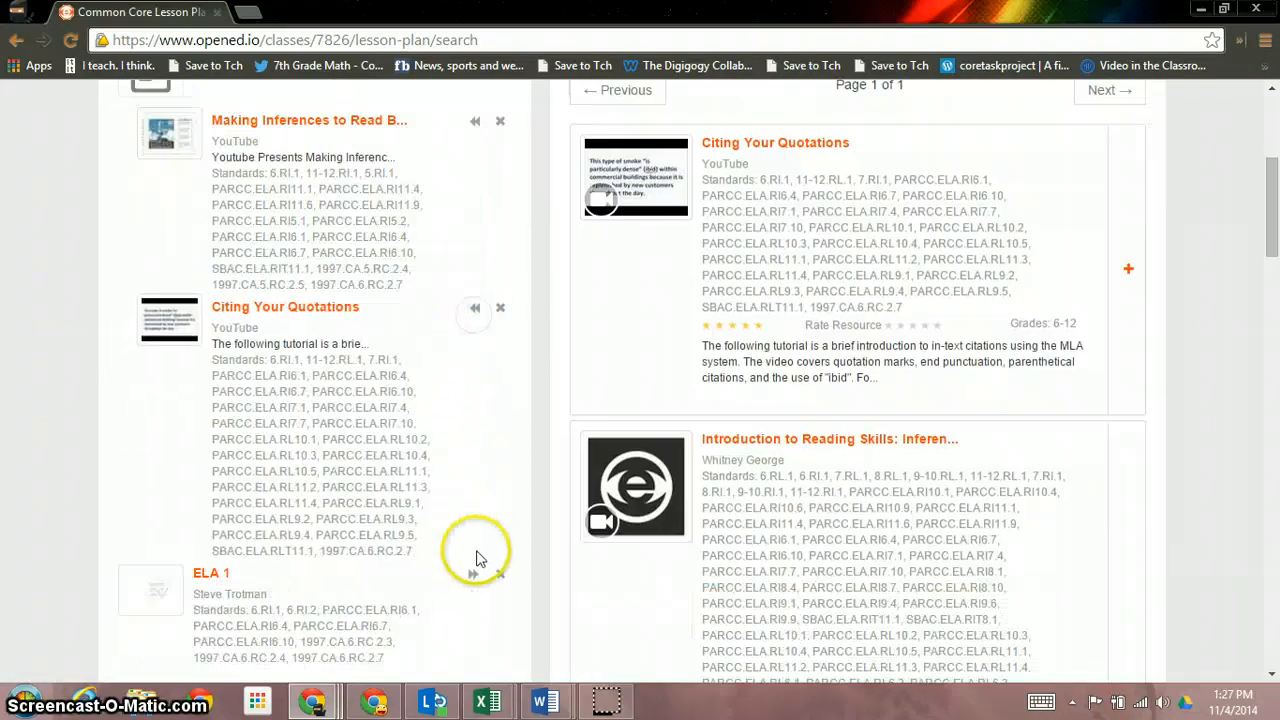
left_click(476, 575)
scroll(476, 577, "up", 4)
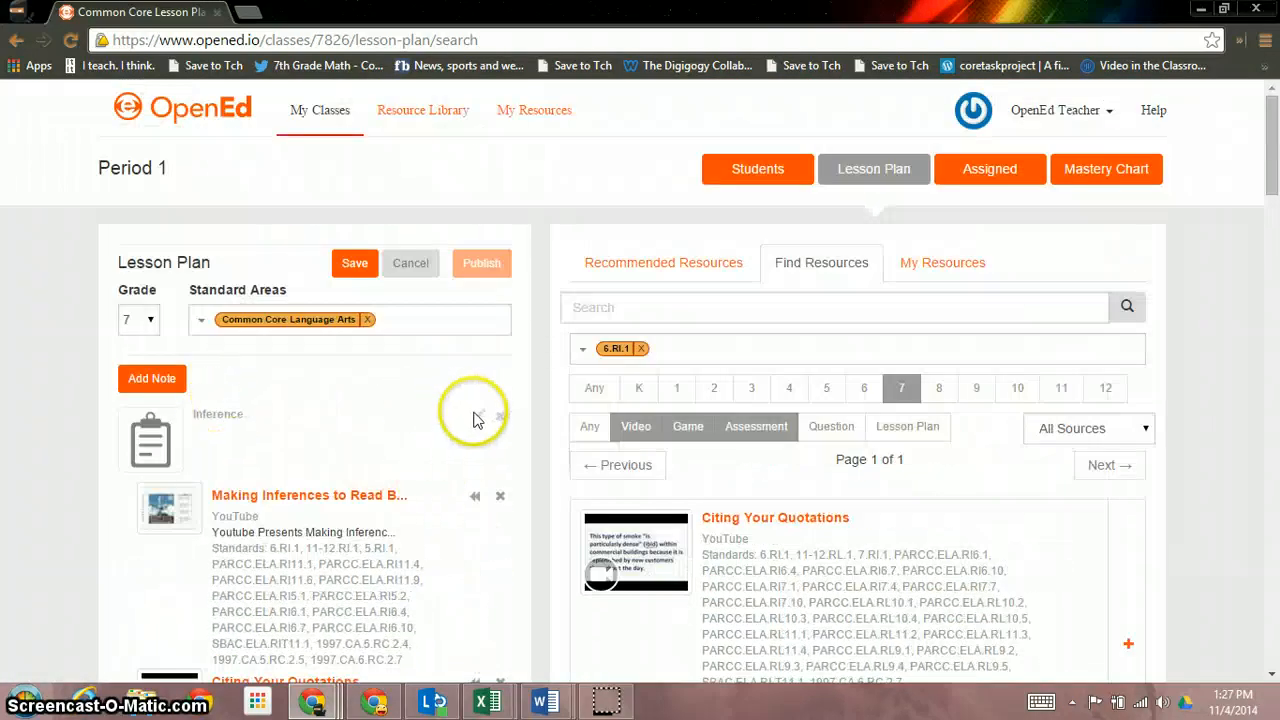
Change the note to 'Inference: Watch the videos and take the assessment' and save the lesson plan
left_click(479, 415)
left_click(279, 444)
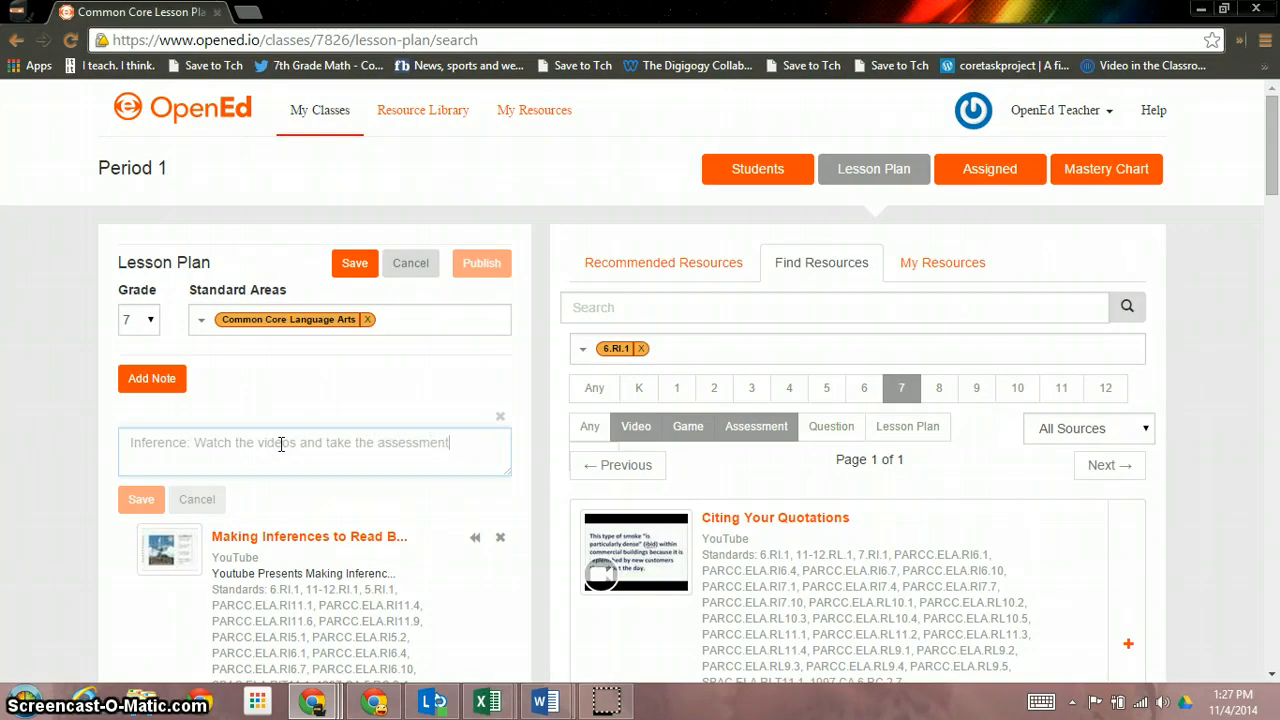
left_click(163, 490)
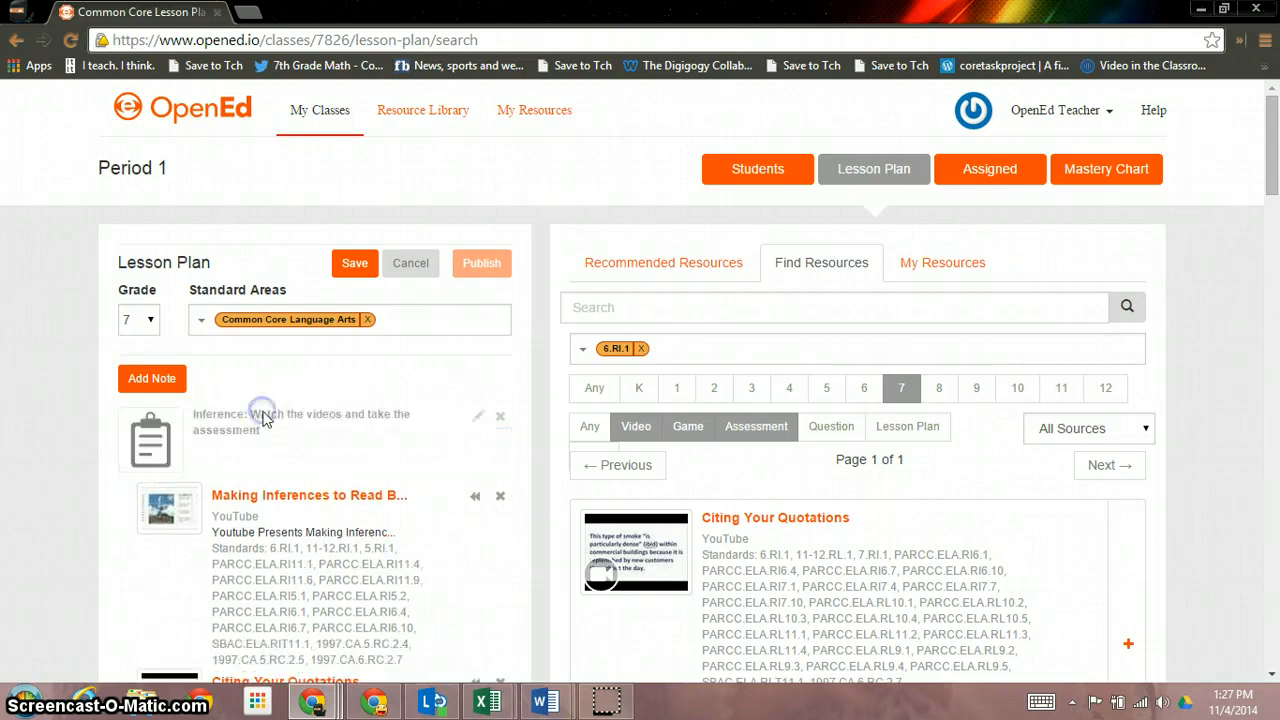
left_click(350, 263)
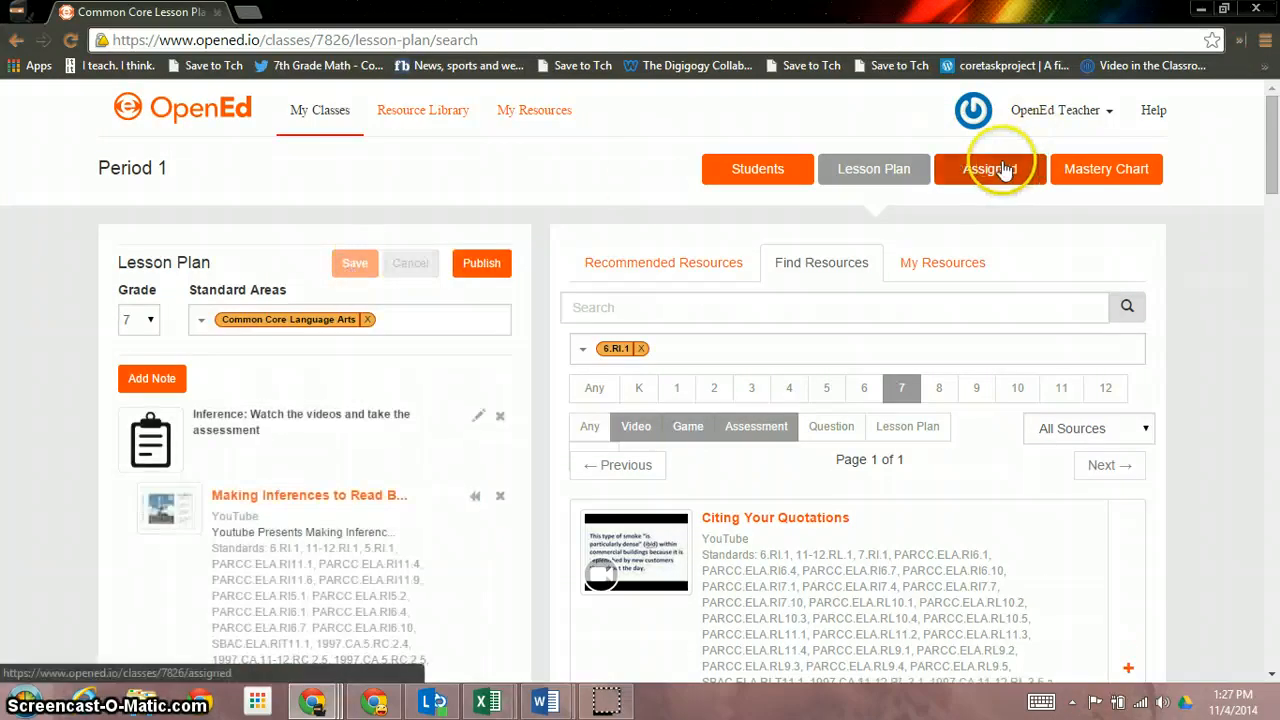
Expand the Inference lesson's resources in the class's Assigned work
left_click(968, 173)
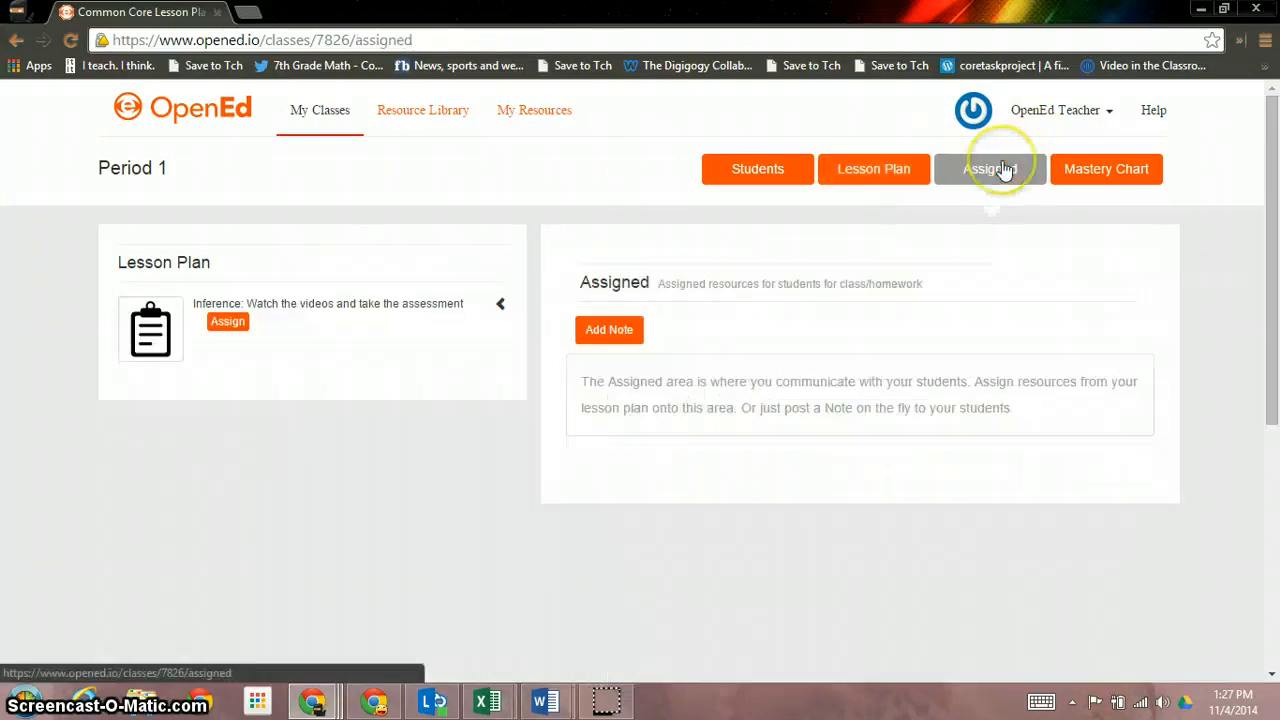
left_click(501, 309)
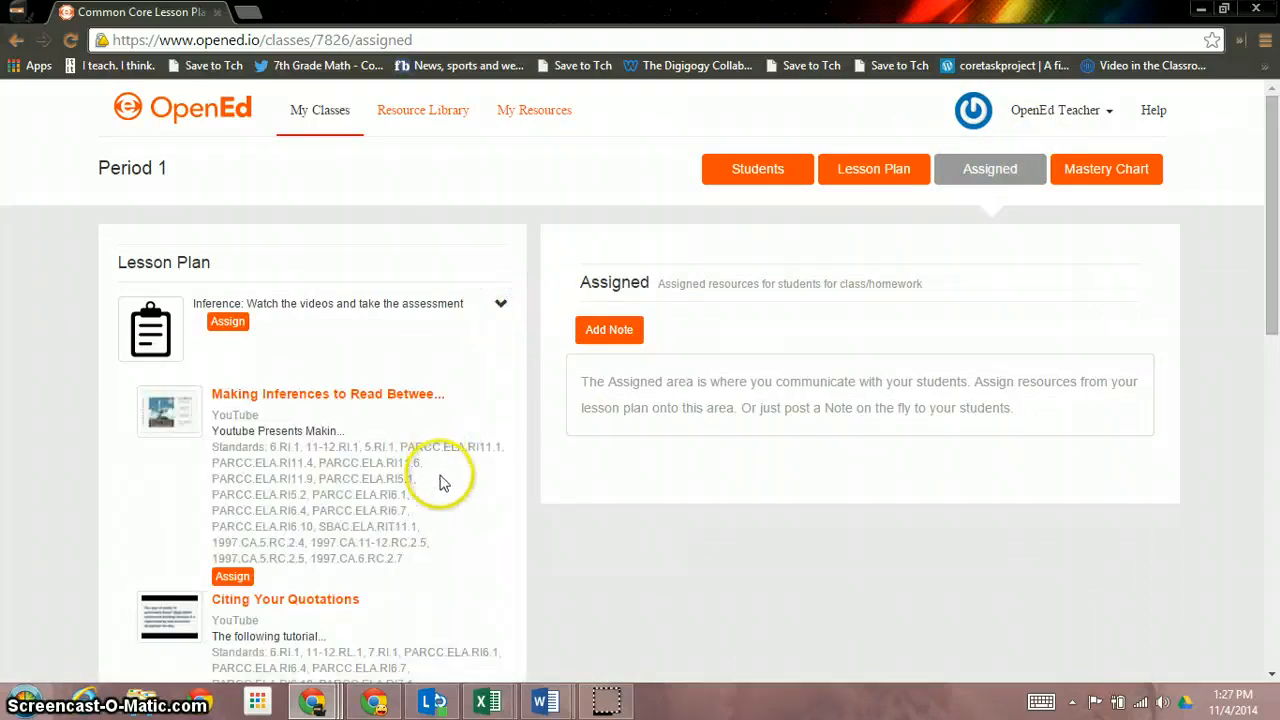
scroll(465, 503, "down", 1)
scroll(465, 503, "down", 1)
scroll(487, 498, "down", 2)
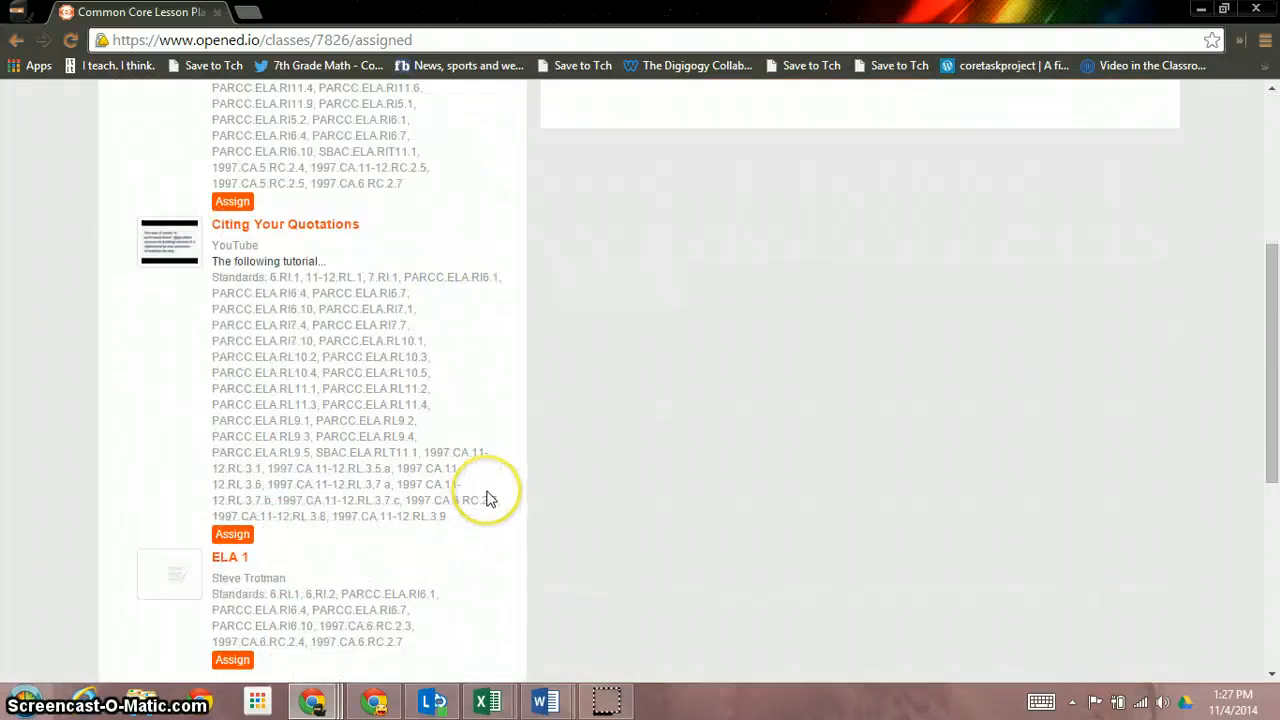
scroll(487, 498, "down", 2)
scroll(486, 497, "up", 5)
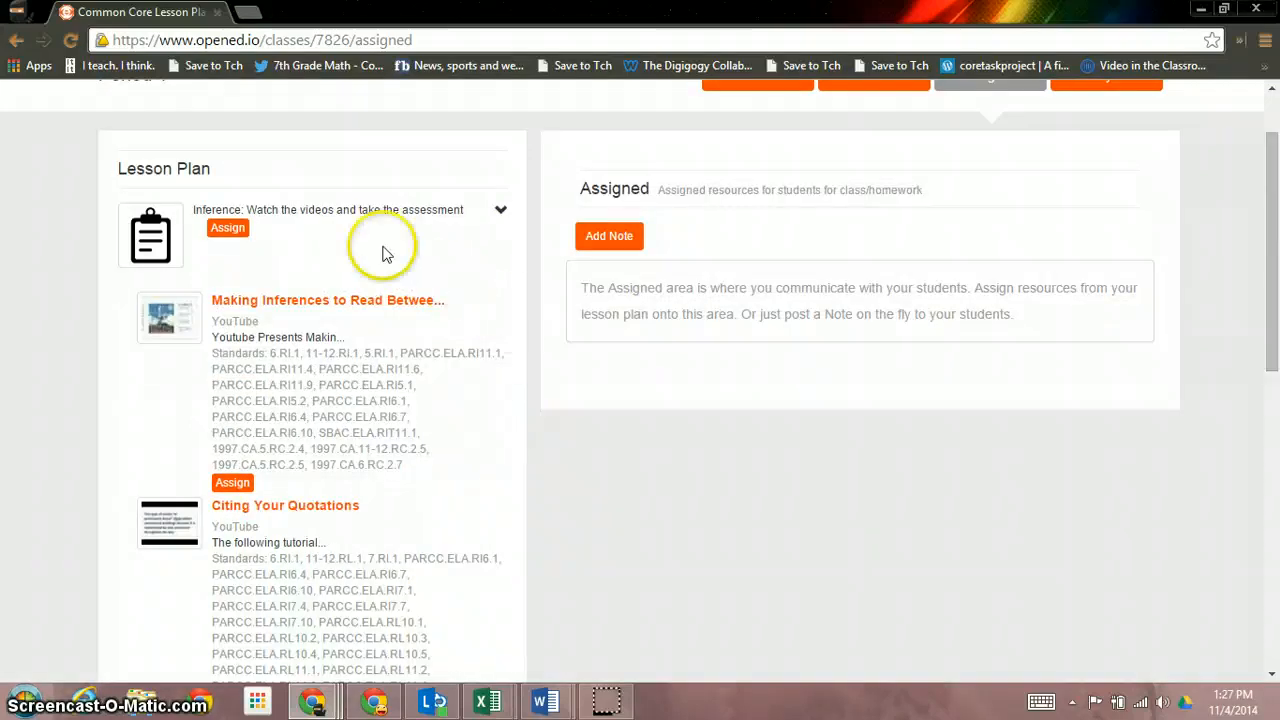
Assign the Inference lesson to Period 1 and check its videos in the new entry
left_click(224, 232)
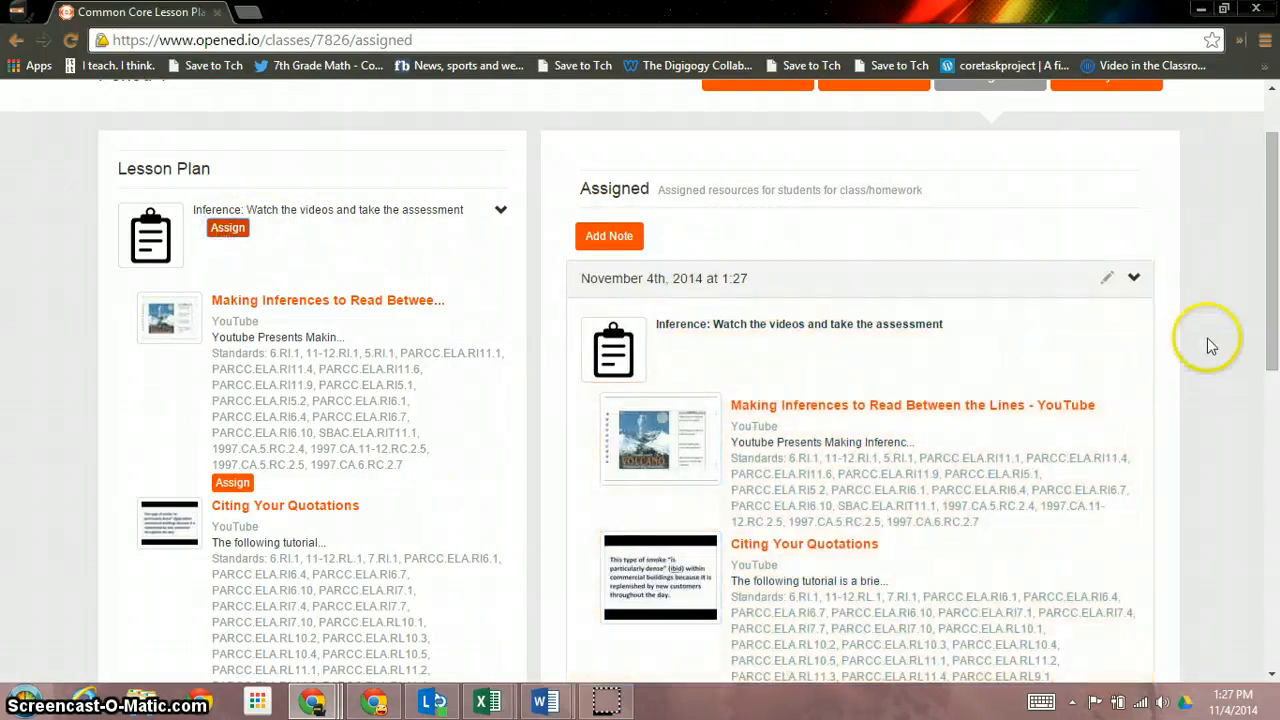
scroll(1207, 337, "down", 2)
scroll(1207, 337, "up", 2)
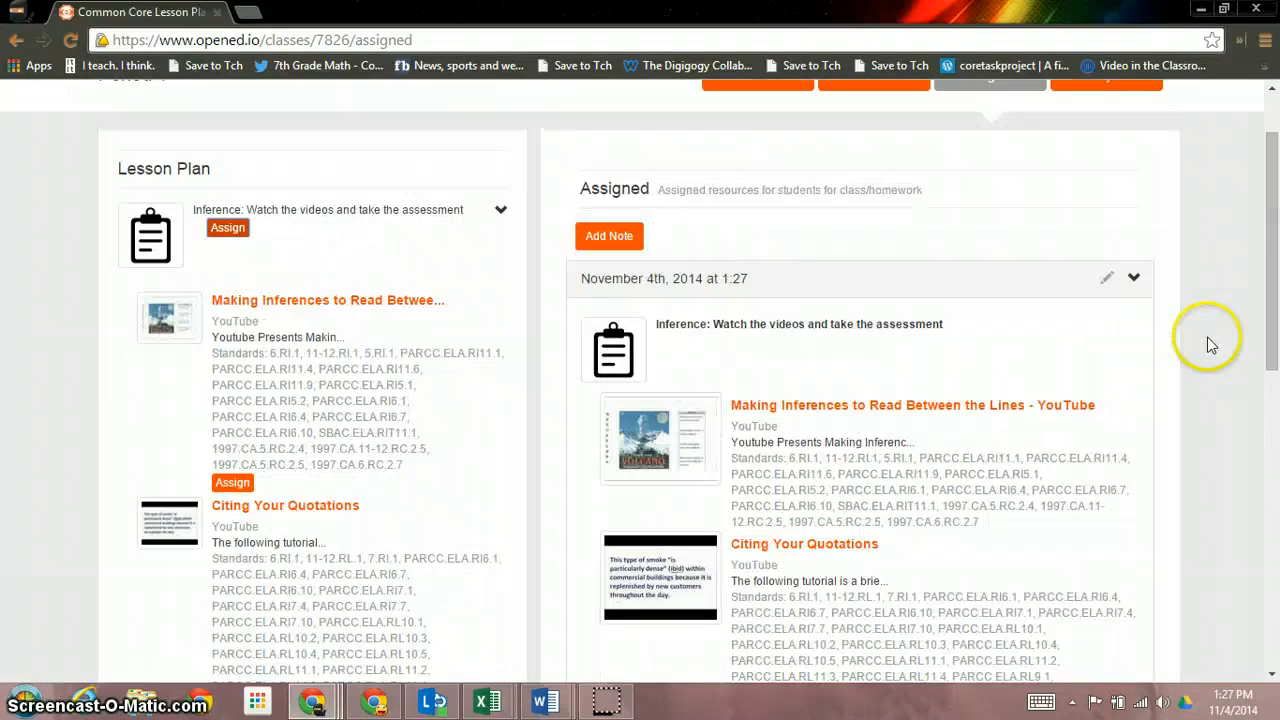
left_click(1135, 280)
left_click(1136, 280)
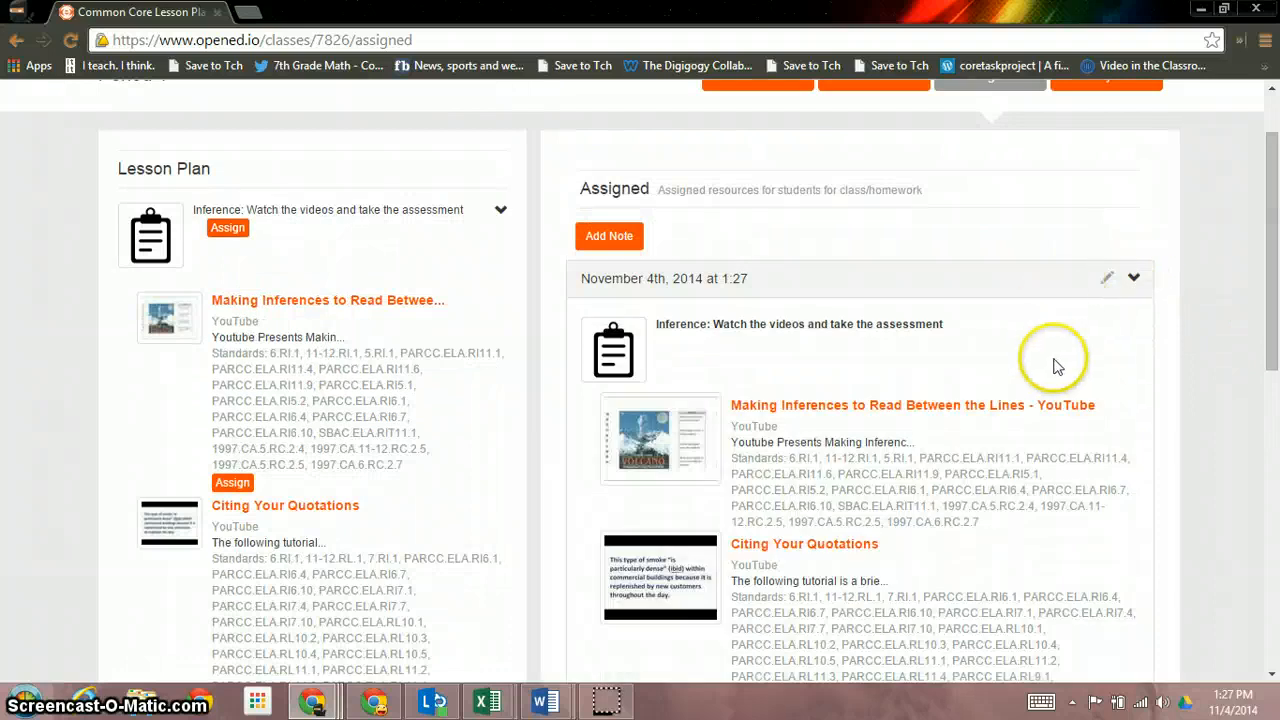
scroll(1055, 370, "down", 2)
scroll(1055, 373, "down", 1)
scroll(1055, 371, "up", 4)
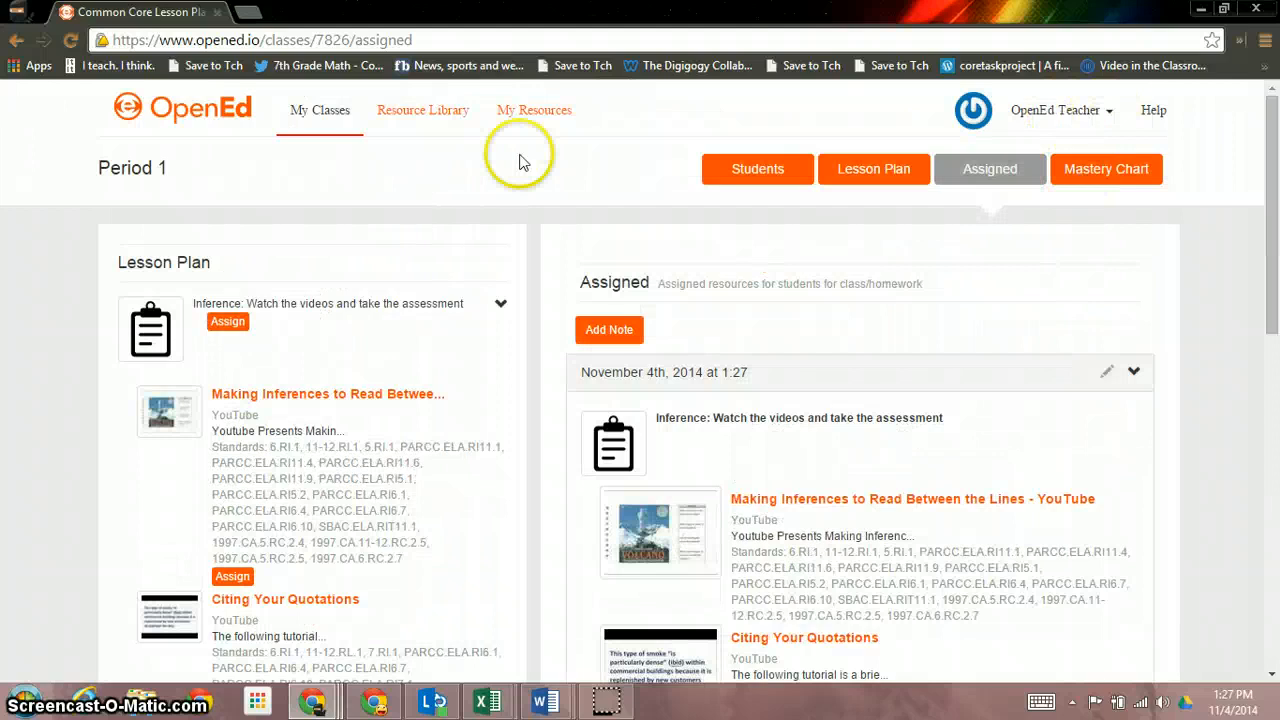
left_click(762, 176)
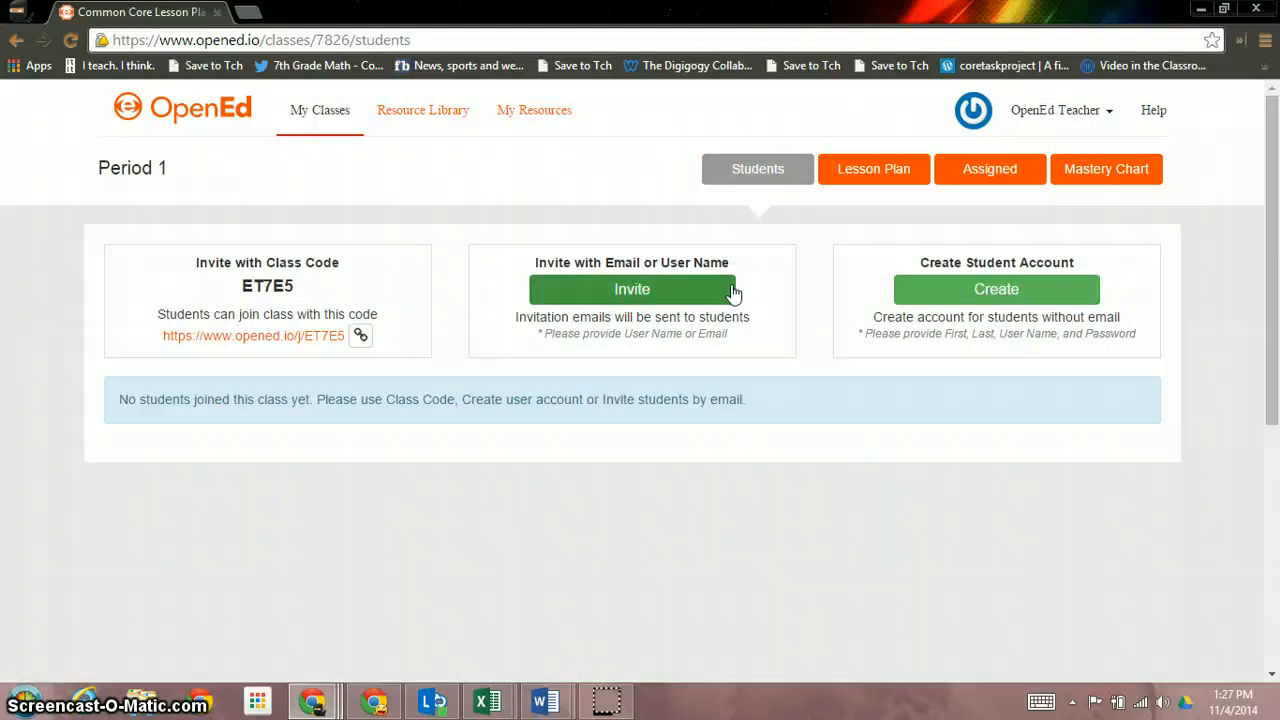
Invite a student to Period 1 by entering the student's e-mail address and sending it
left_click(628, 288)
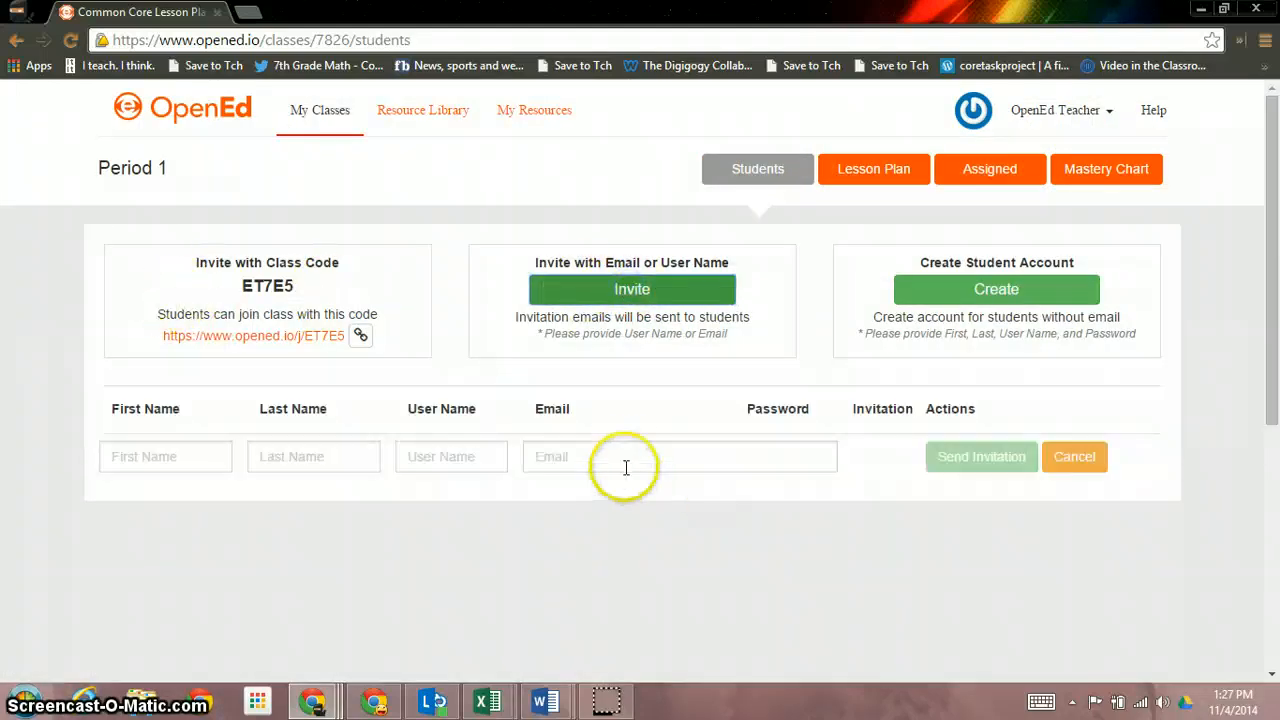
left_click(634, 456)
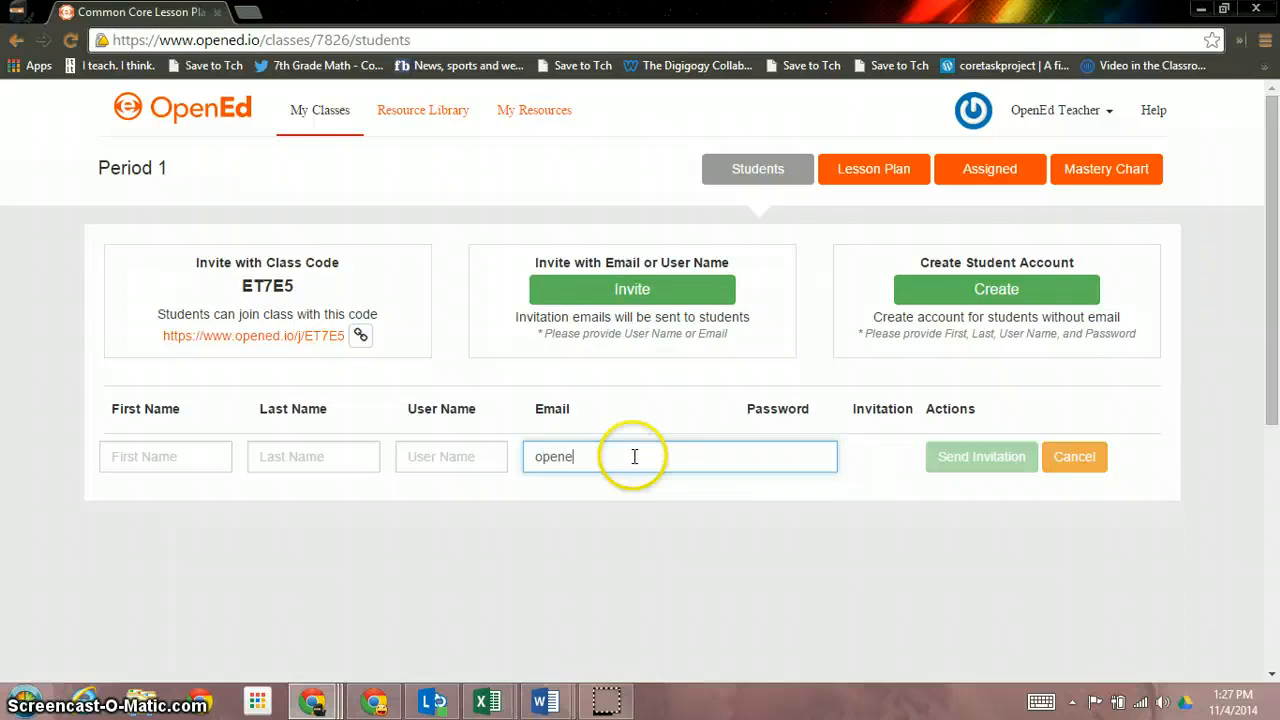
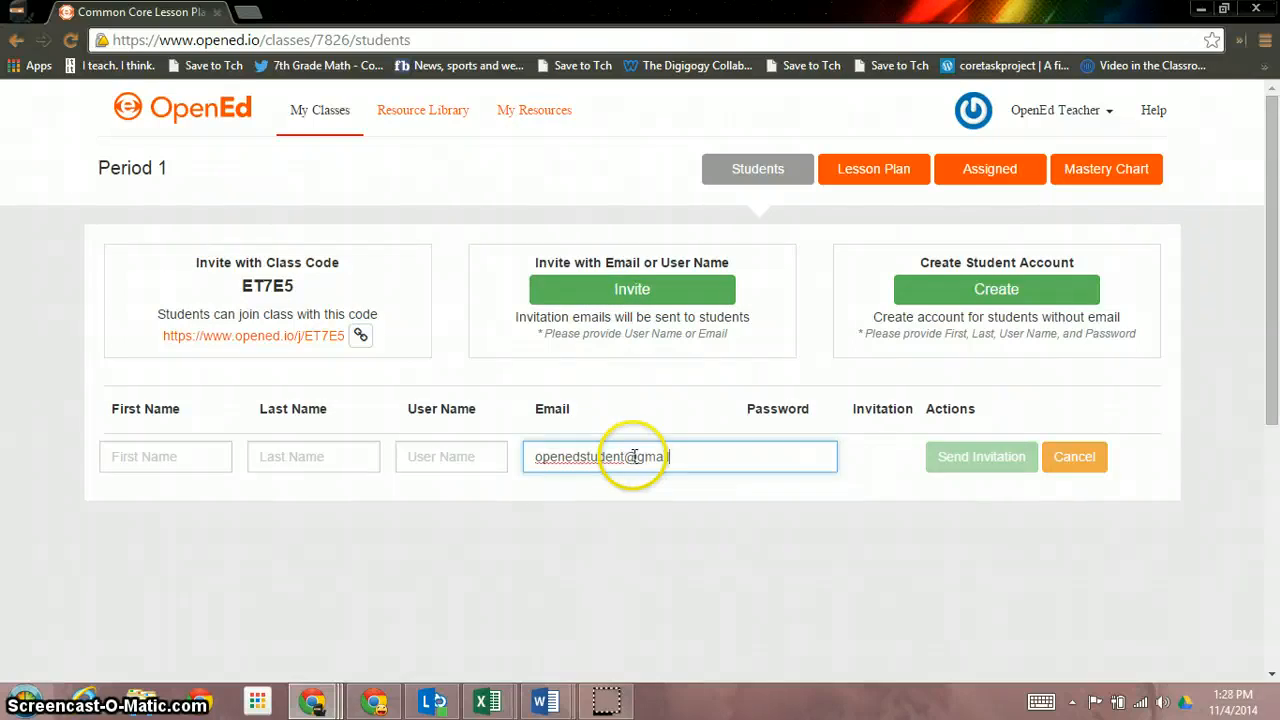
left_click(975, 457)
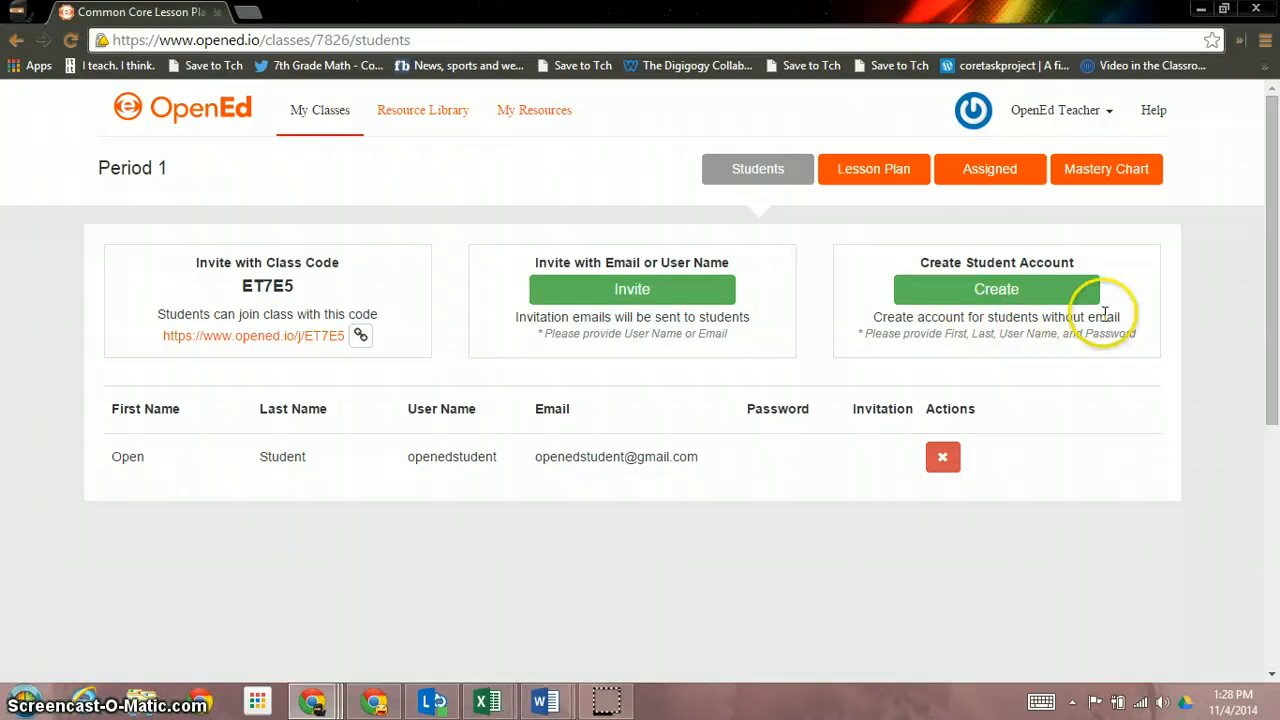
left_click(1080, 108)
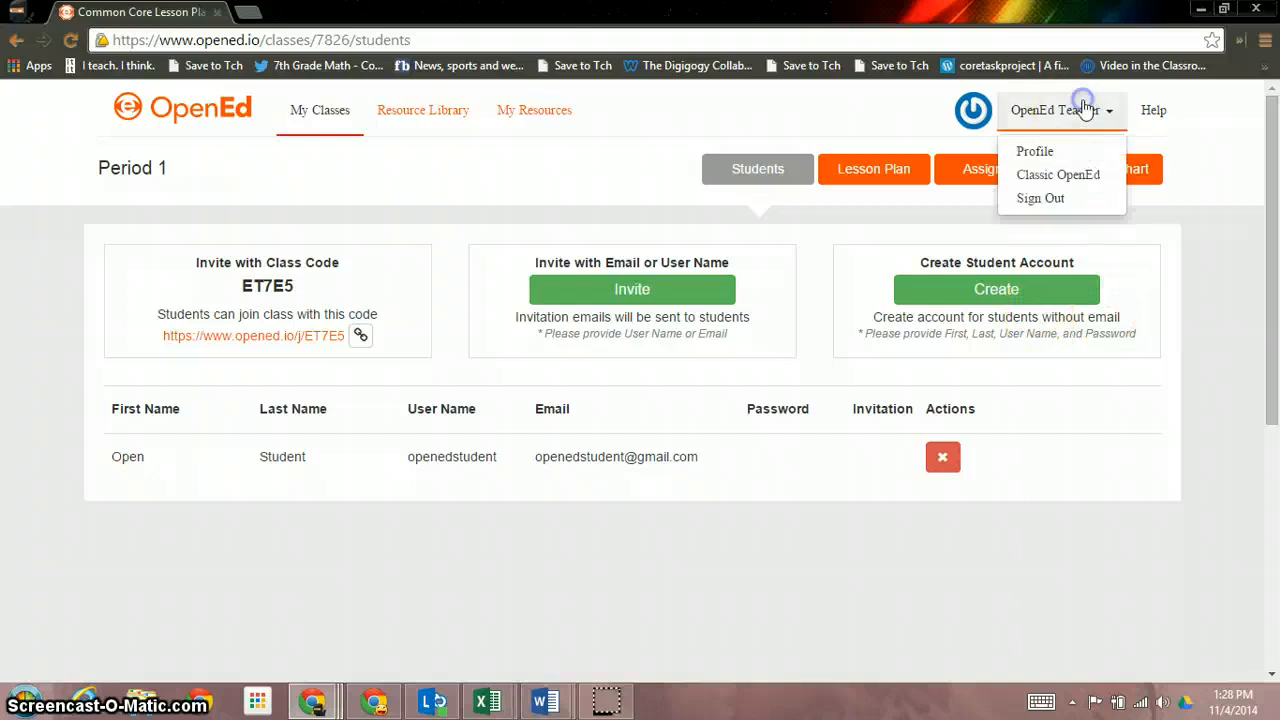
Sign out of the teacher account, log in with the student's e-mail and password, and open Period 1
left_click(1049, 195)
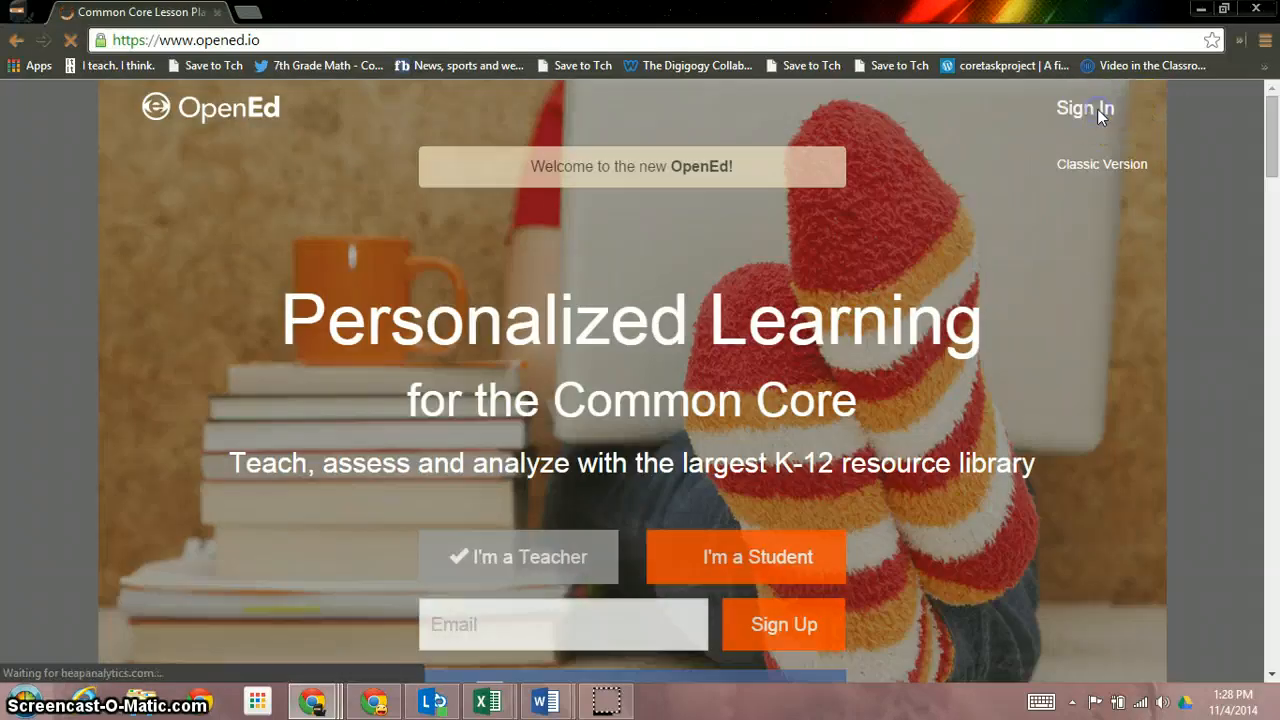
left_click(1097, 109)
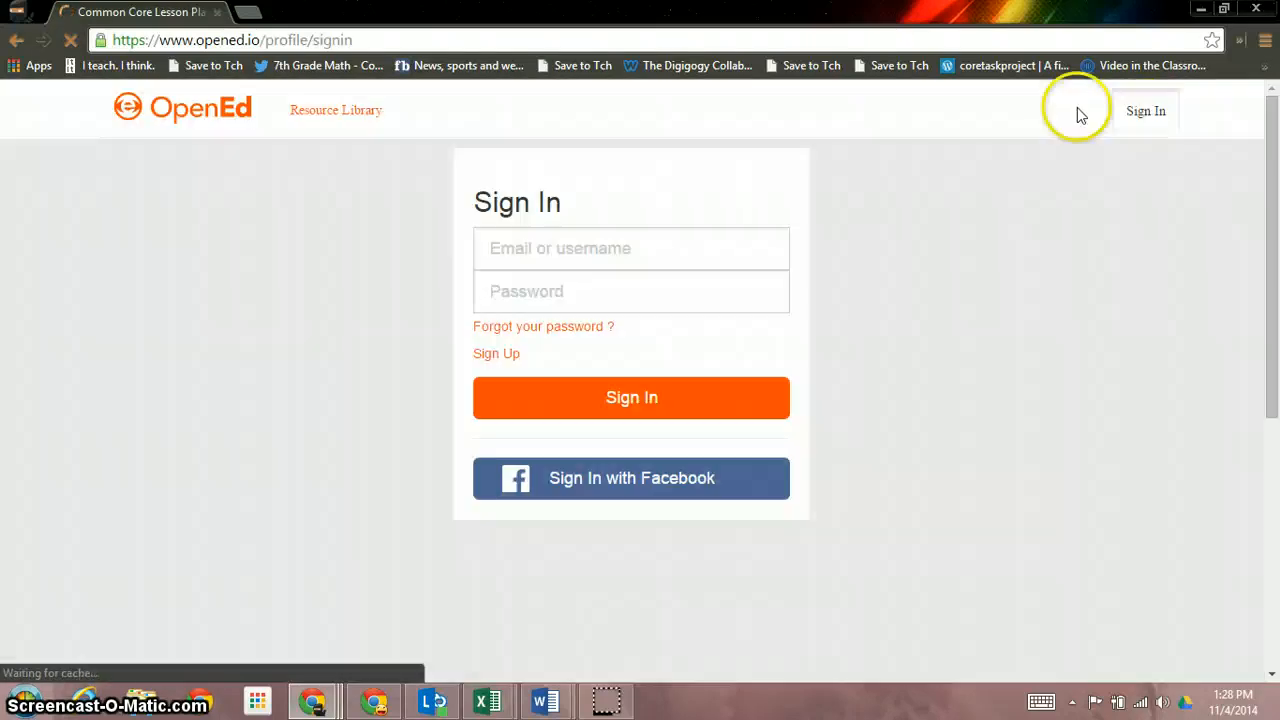
left_click(689, 243)
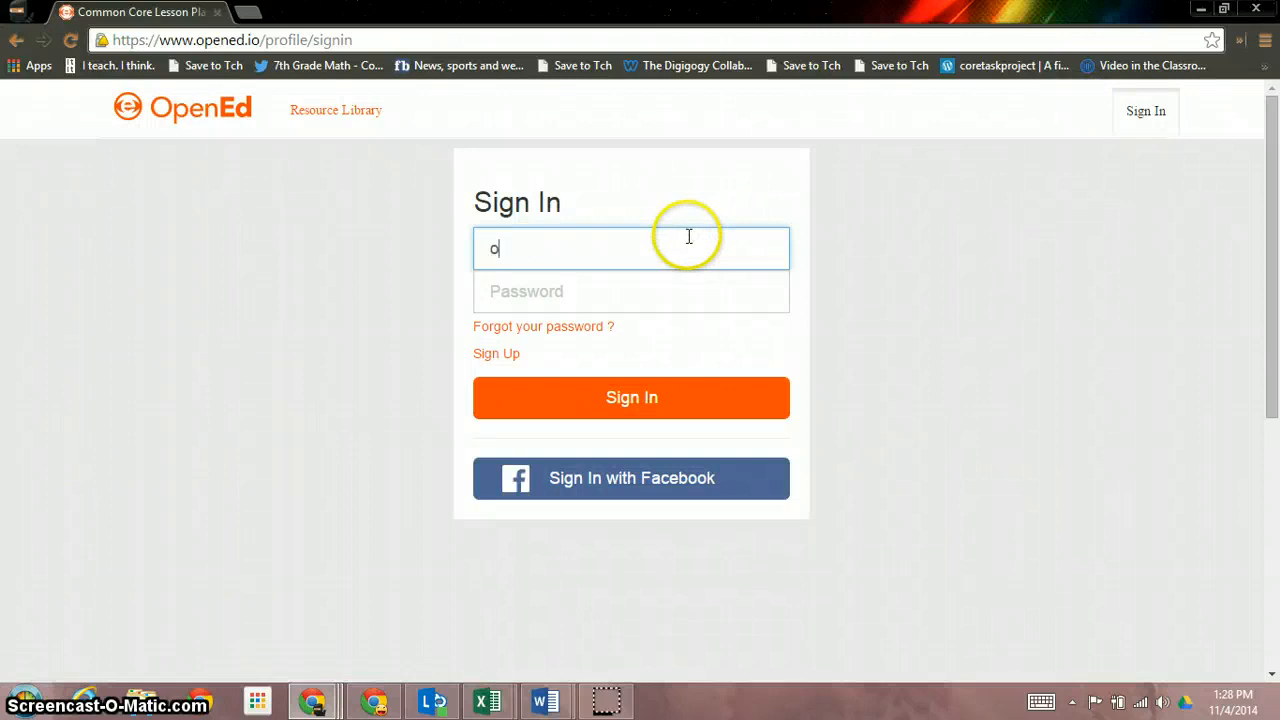
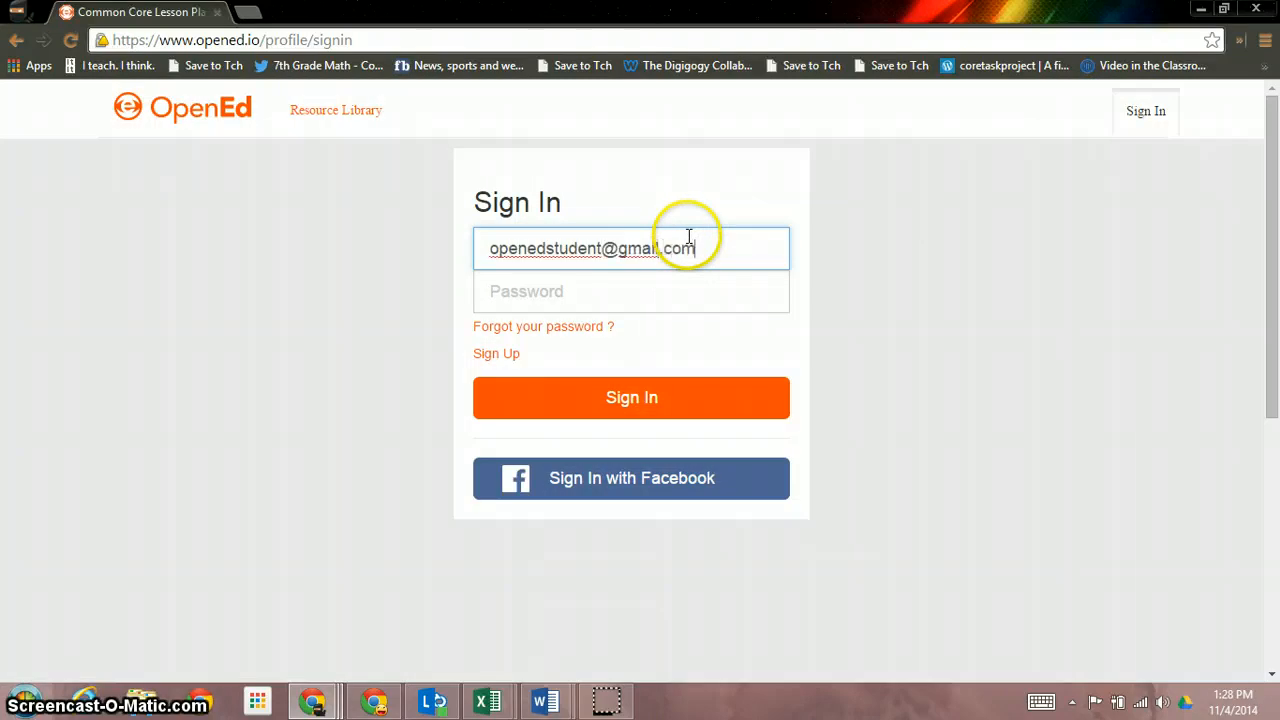
key("Tab")
type("••")
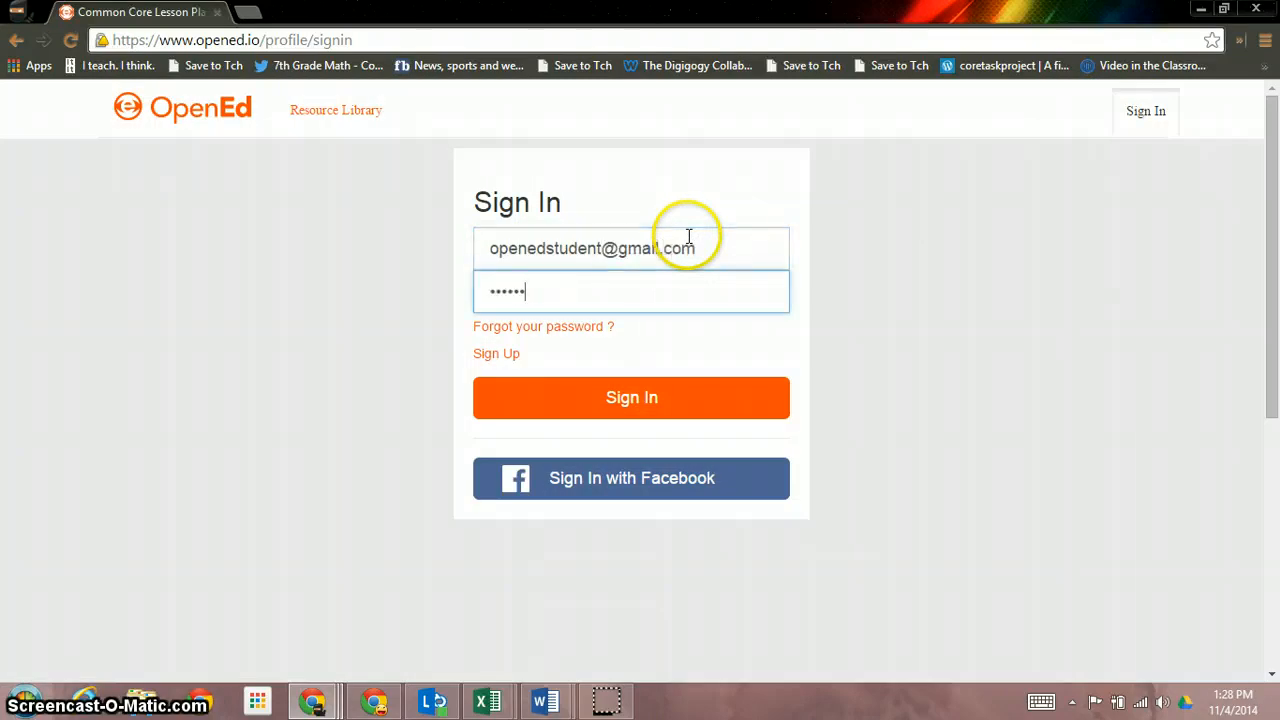
type("••••••••")
key("Return")
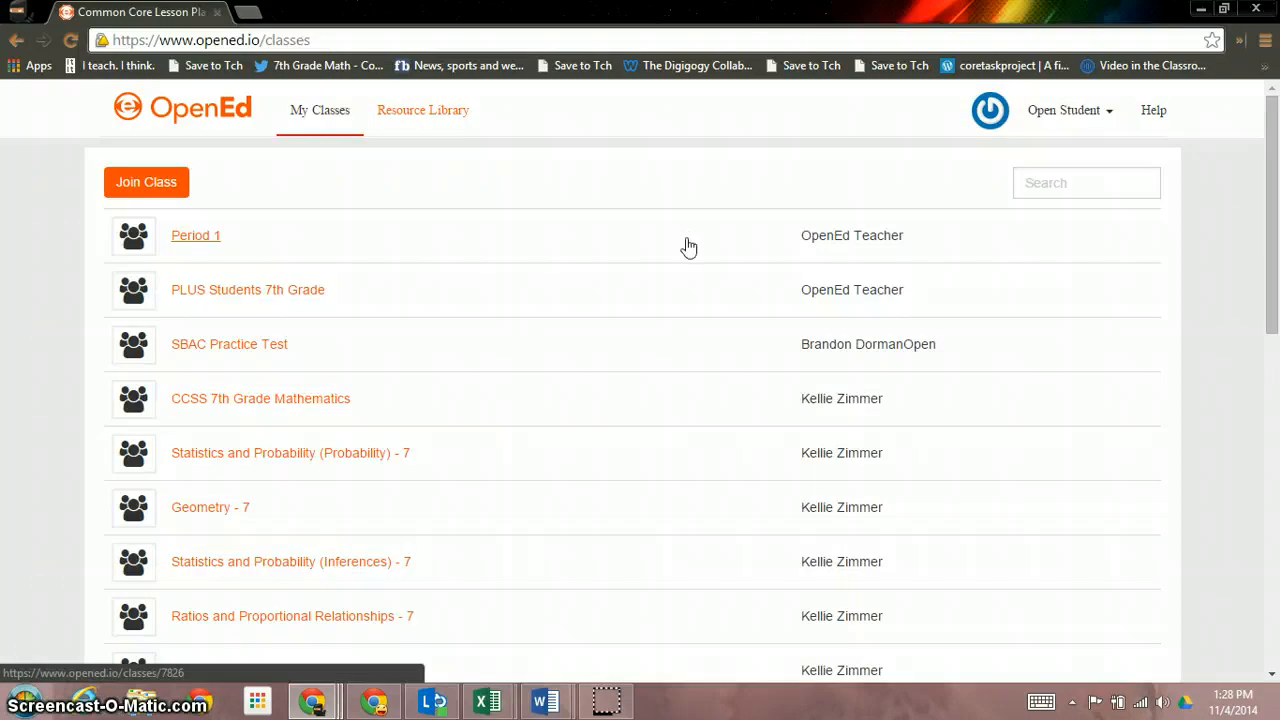
left_click(452, 241)
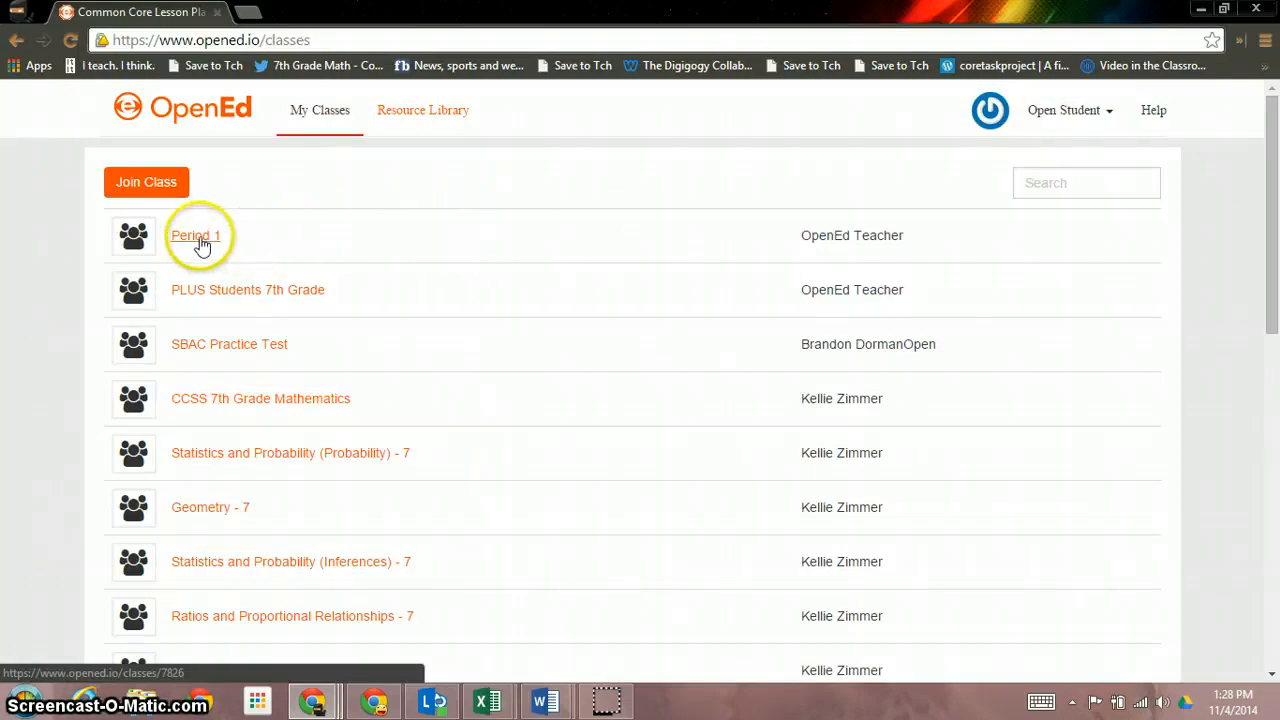
left_click(199, 240)
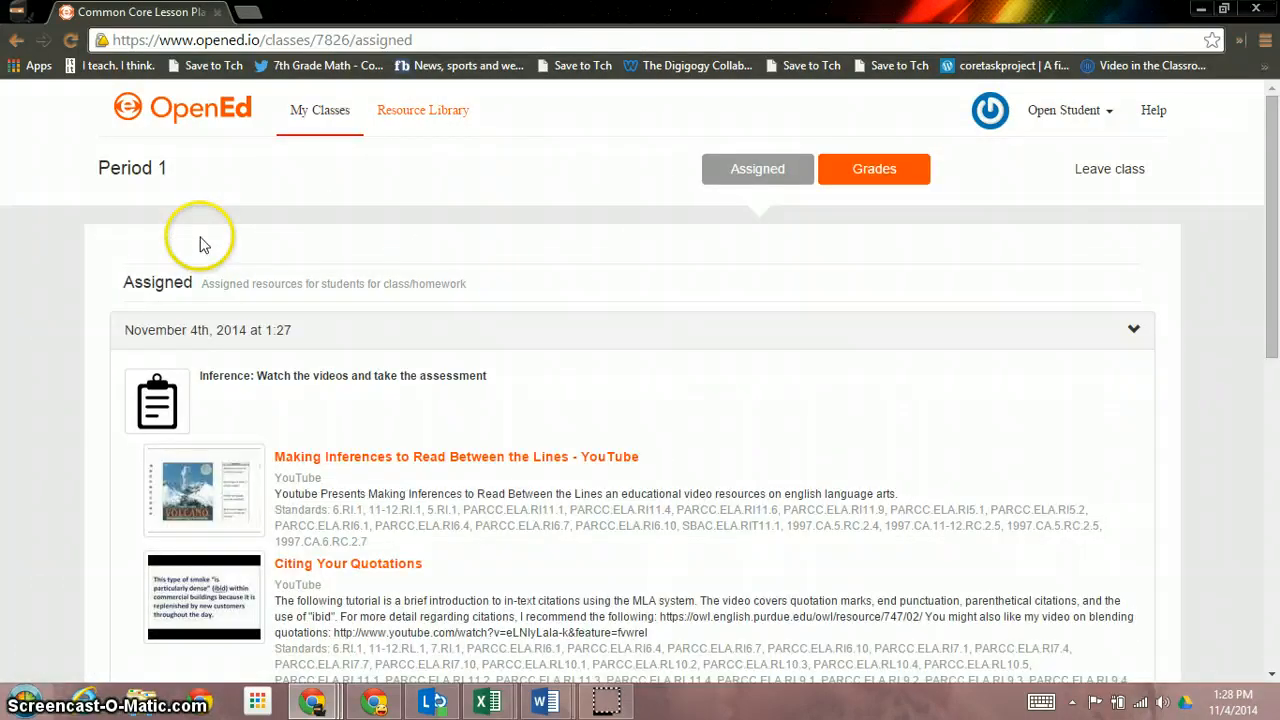
Open ELA 1; pick the farmland-destroying central idea and the conducted-experiments summary for questions 1-2
scroll(723, 297, "down", 3)
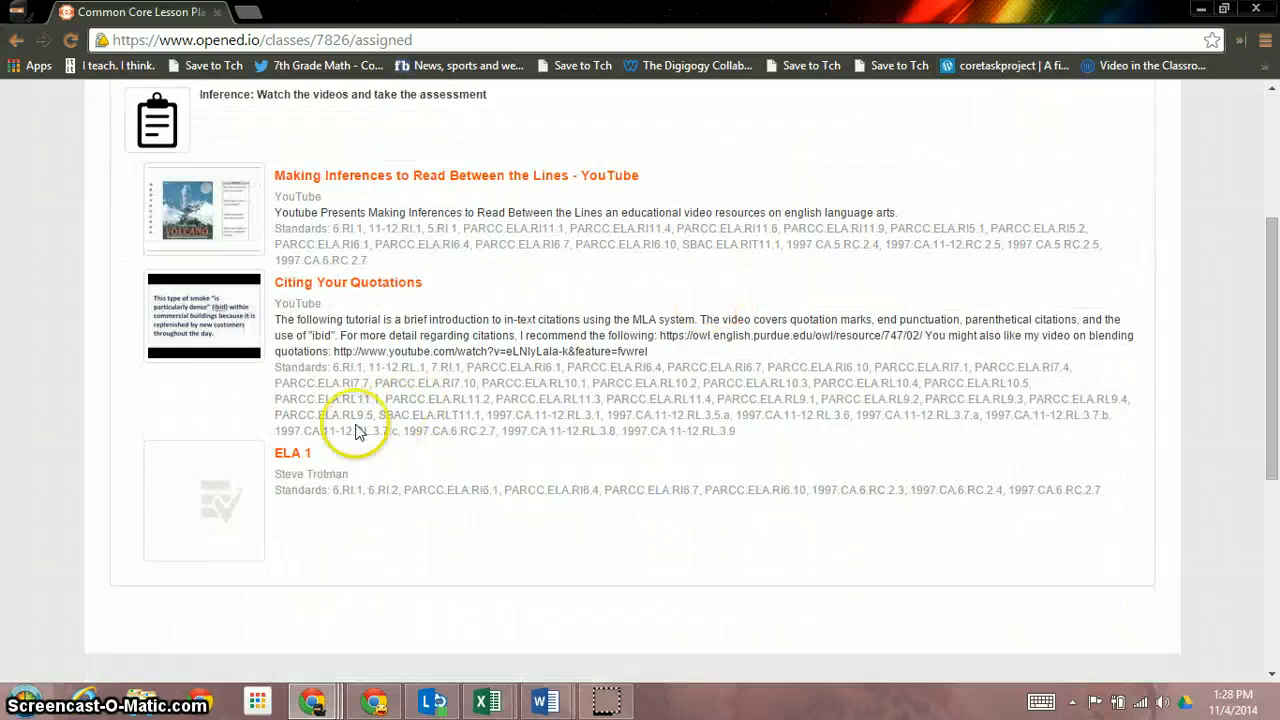
left_click(293, 452)
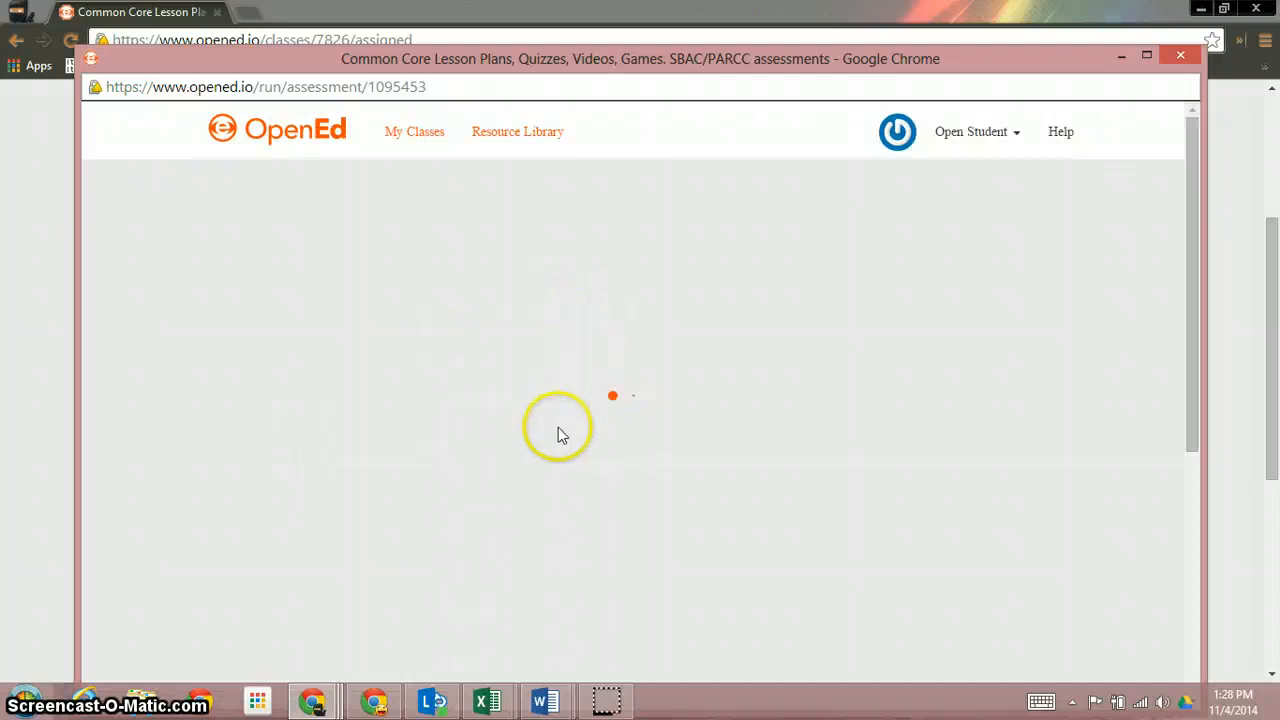
scroll(727, 327, "down", 2)
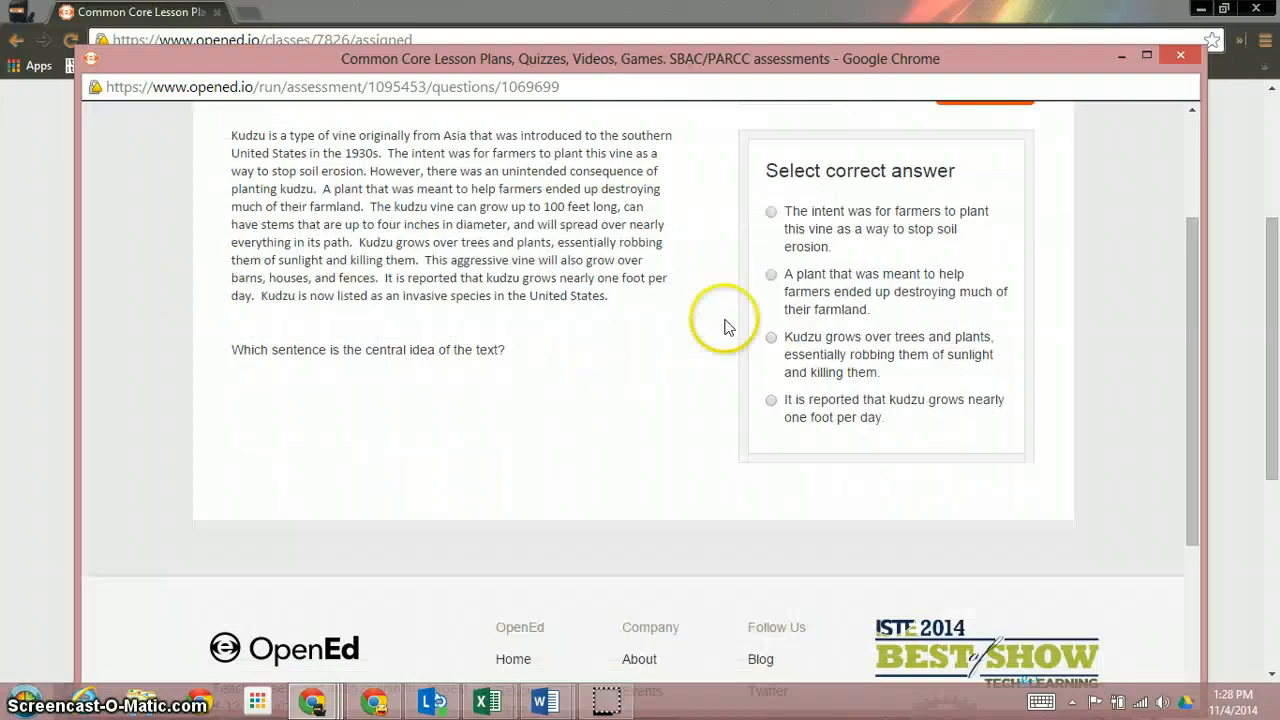
left_click(826, 280)
scroll(545, 390, "up", 2)
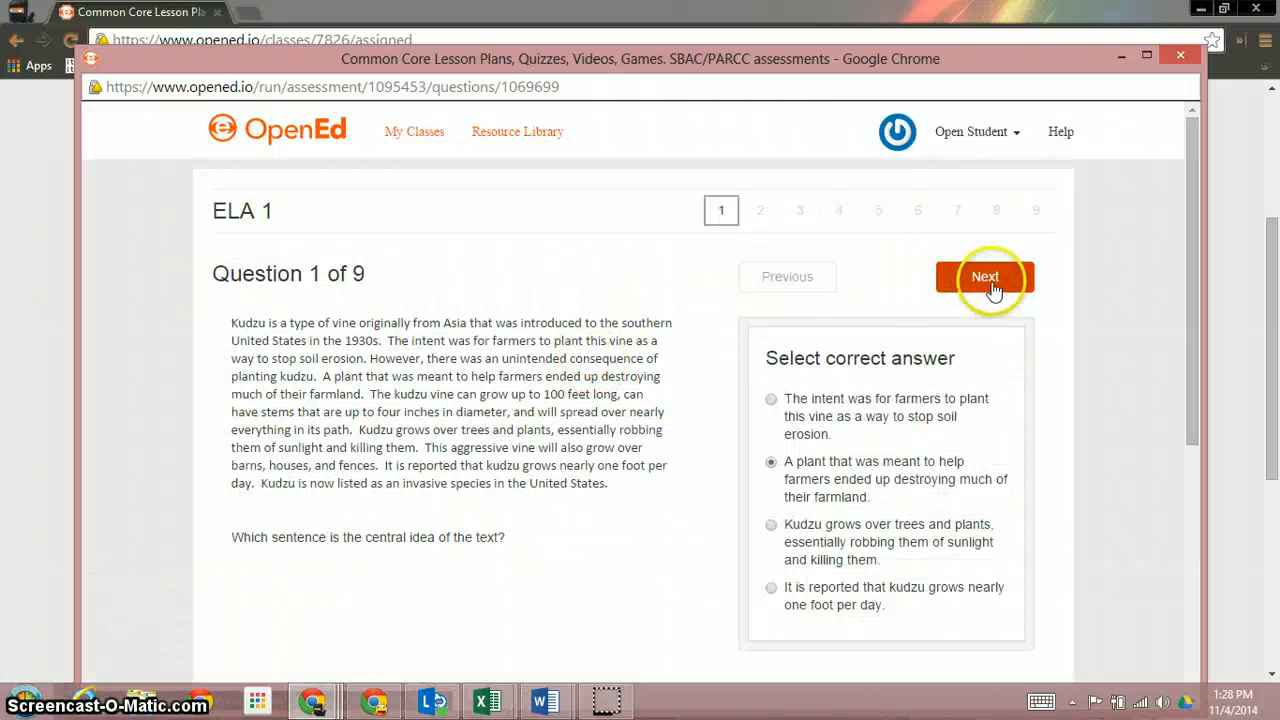
left_click(991, 279)
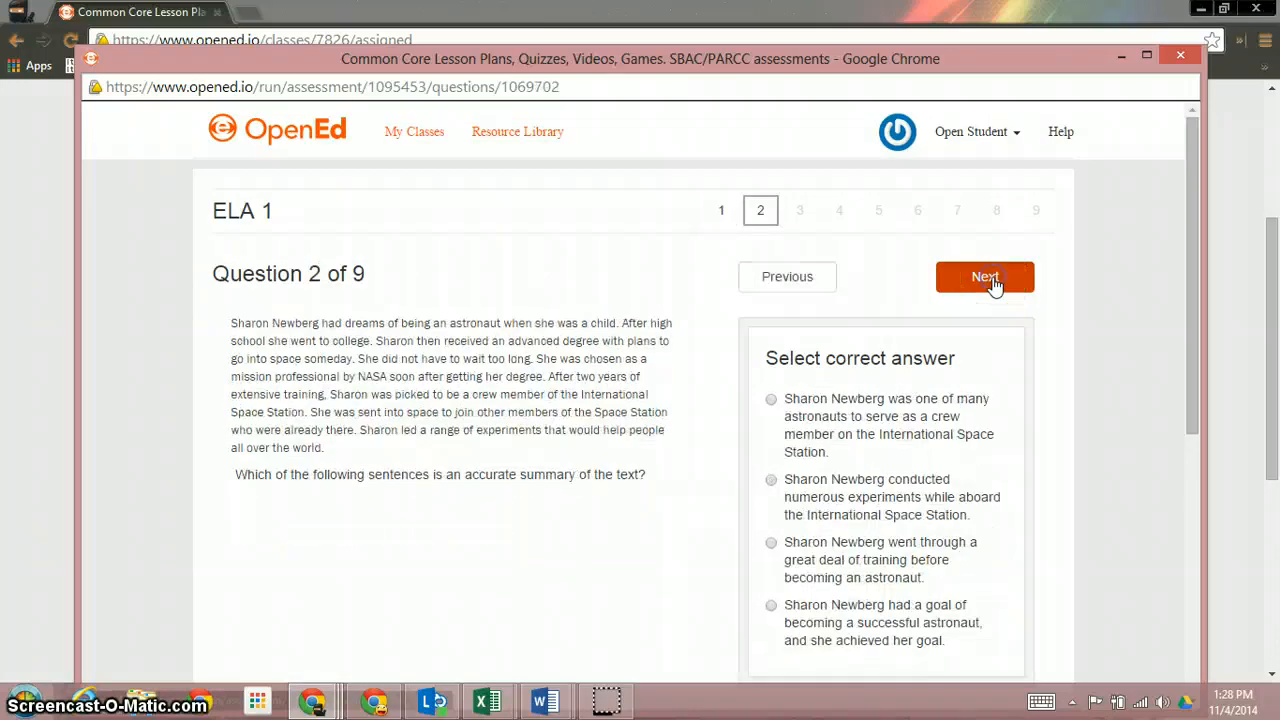
scroll(911, 427, "down", 1)
left_click(911, 427)
left_click(970, 190)
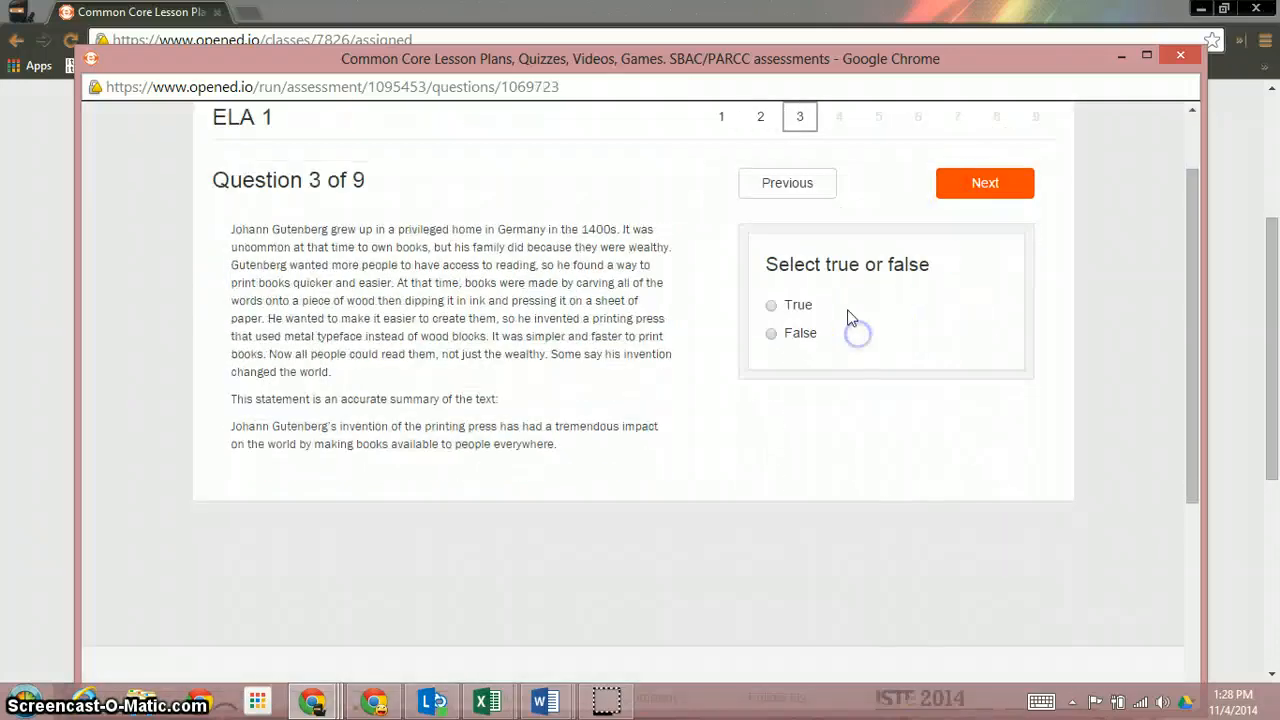
Answer True for question 3, mark three roller-coaster statements as opinions, and pick the second coffee sentence
left_click(809, 316)
left_click(955, 195)
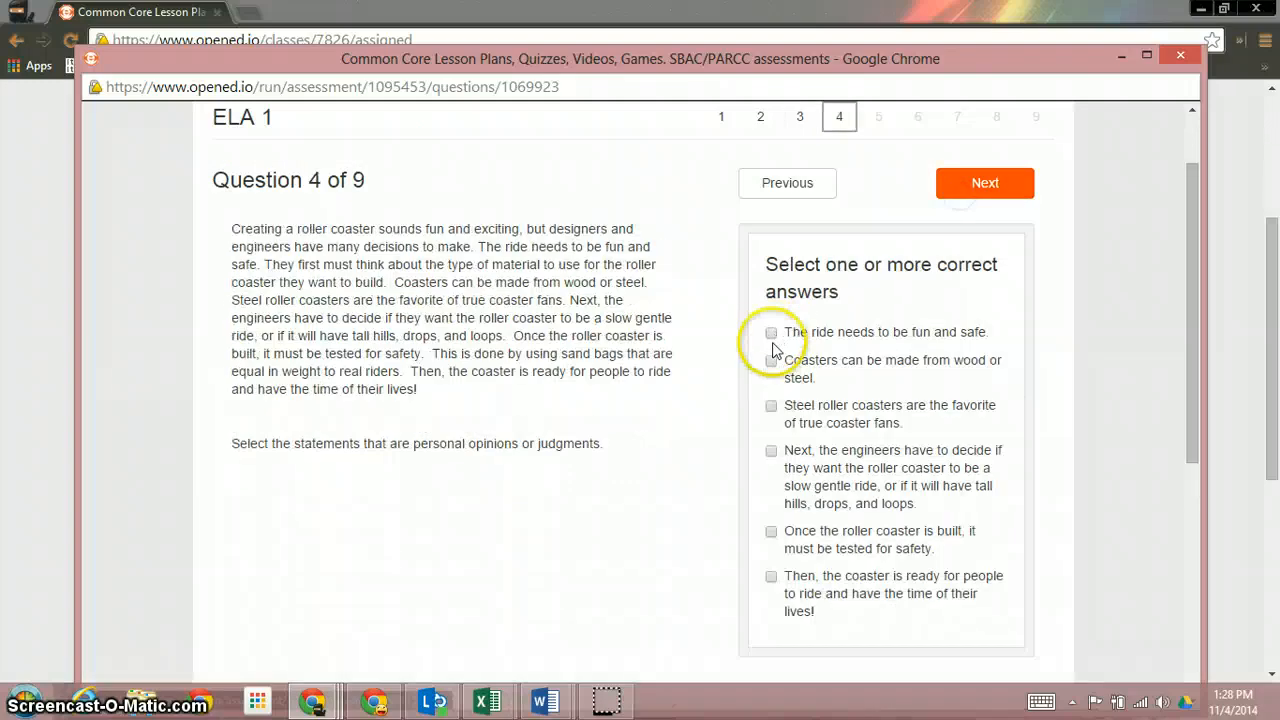
left_click(805, 410)
left_click(808, 457)
left_click(985, 183)
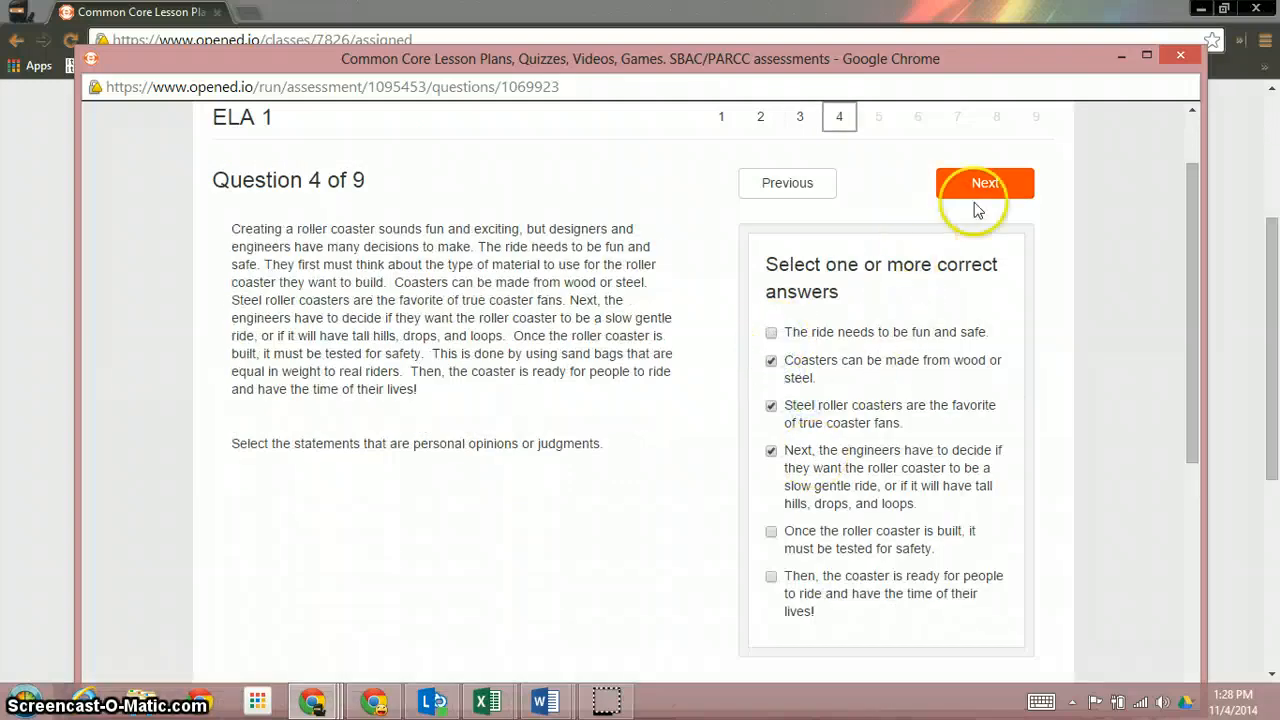
left_click(872, 372)
left_click(975, 183)
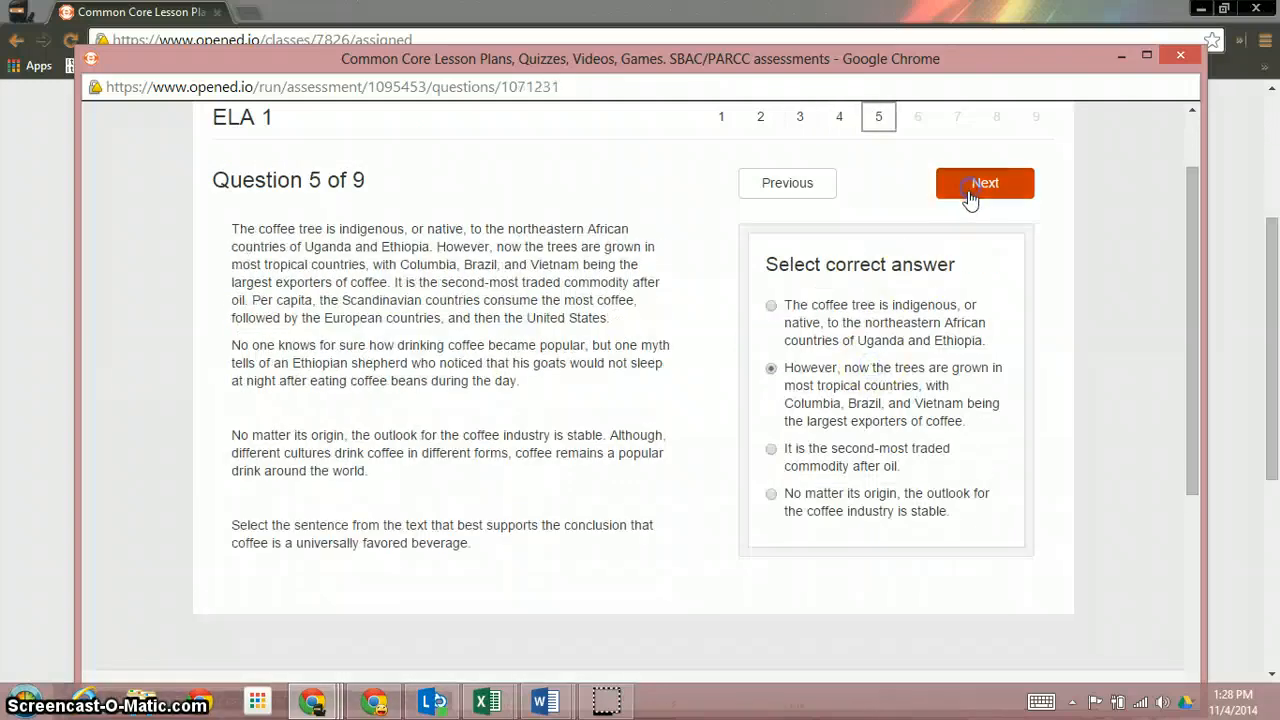
Answer questions 6-9 (False, first chocolate sentence, False, first answer) and finish the quiz
left_click(812, 338)
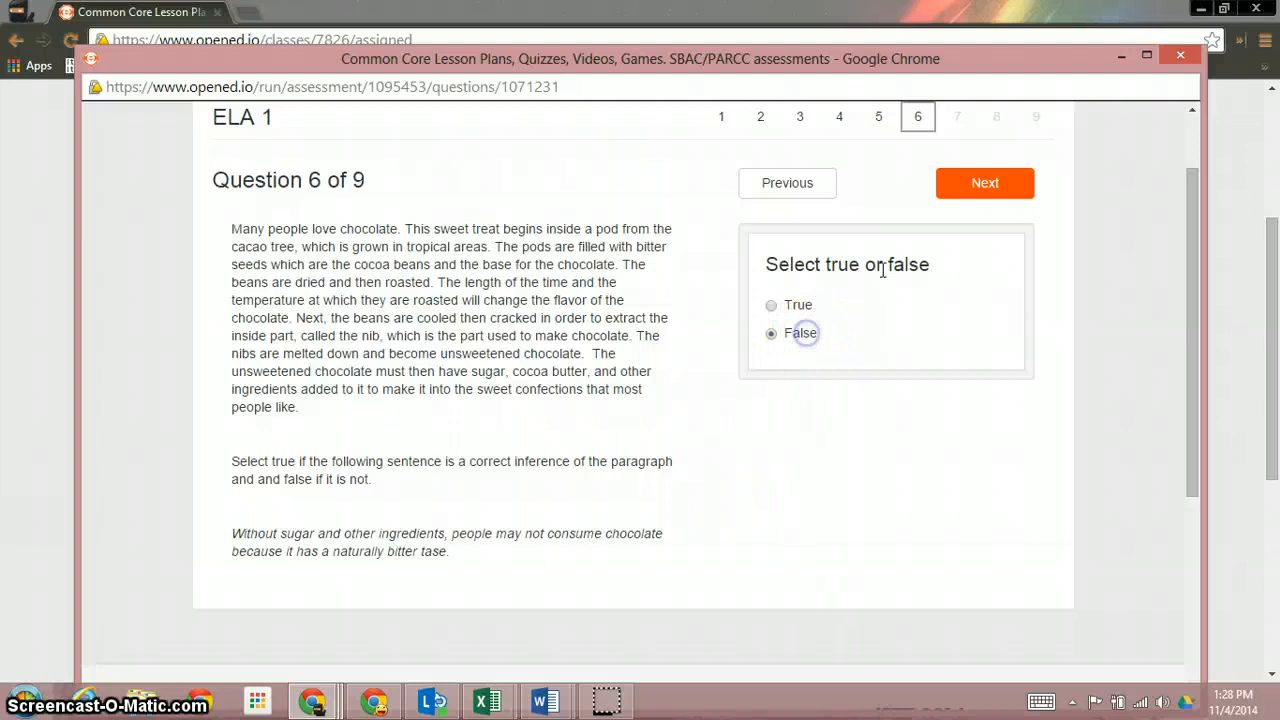
left_click(970, 192)
left_click(814, 306)
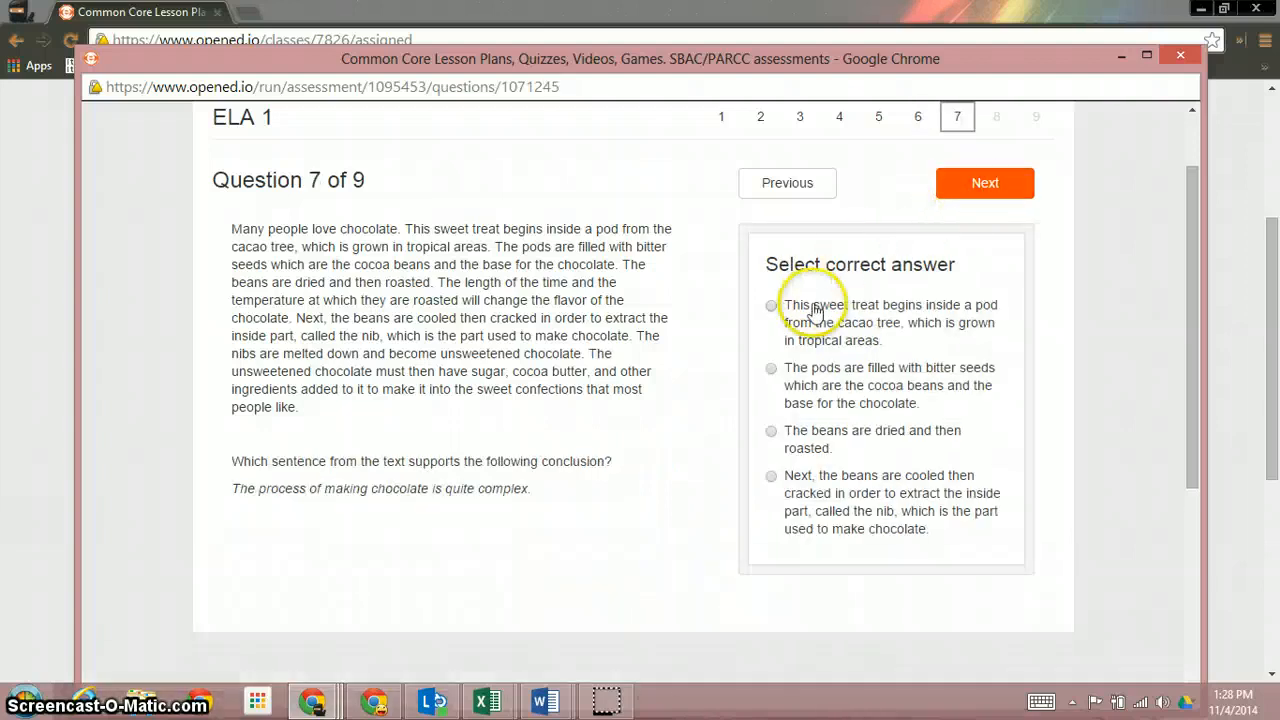
left_click(986, 183)
left_click(805, 335)
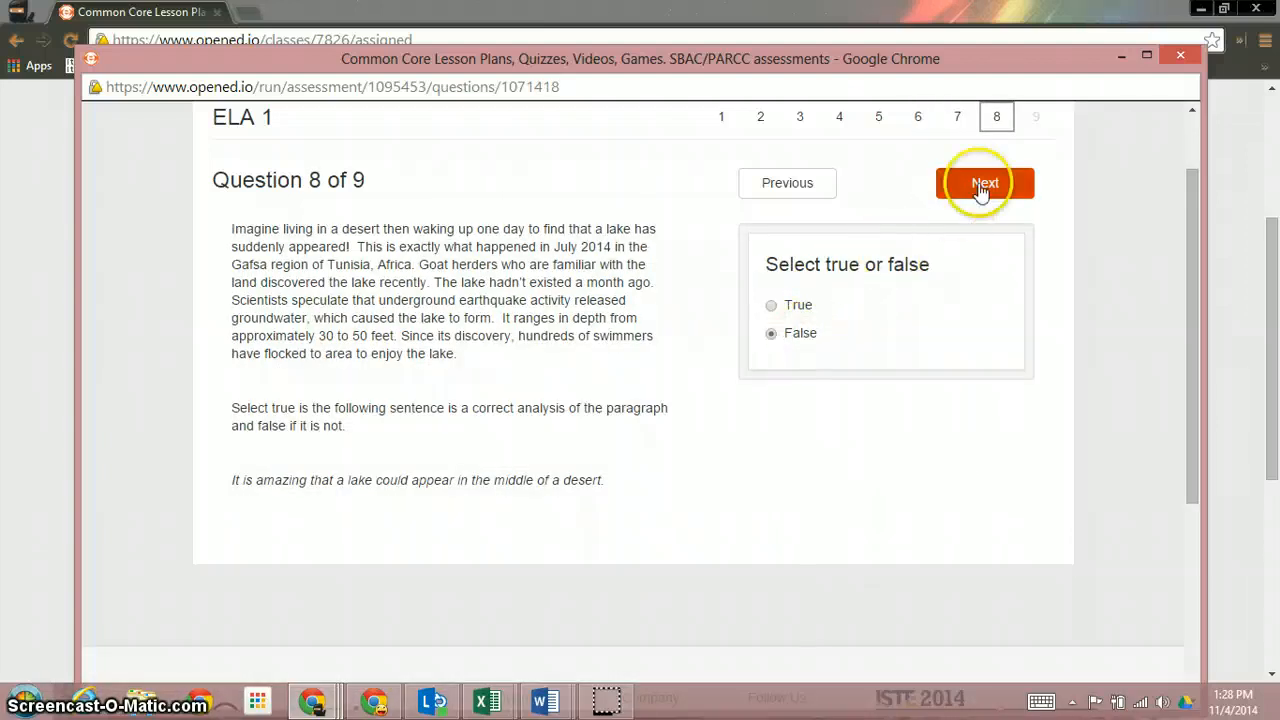
left_click(985, 183)
left_click(832, 312)
left_click(985, 184)
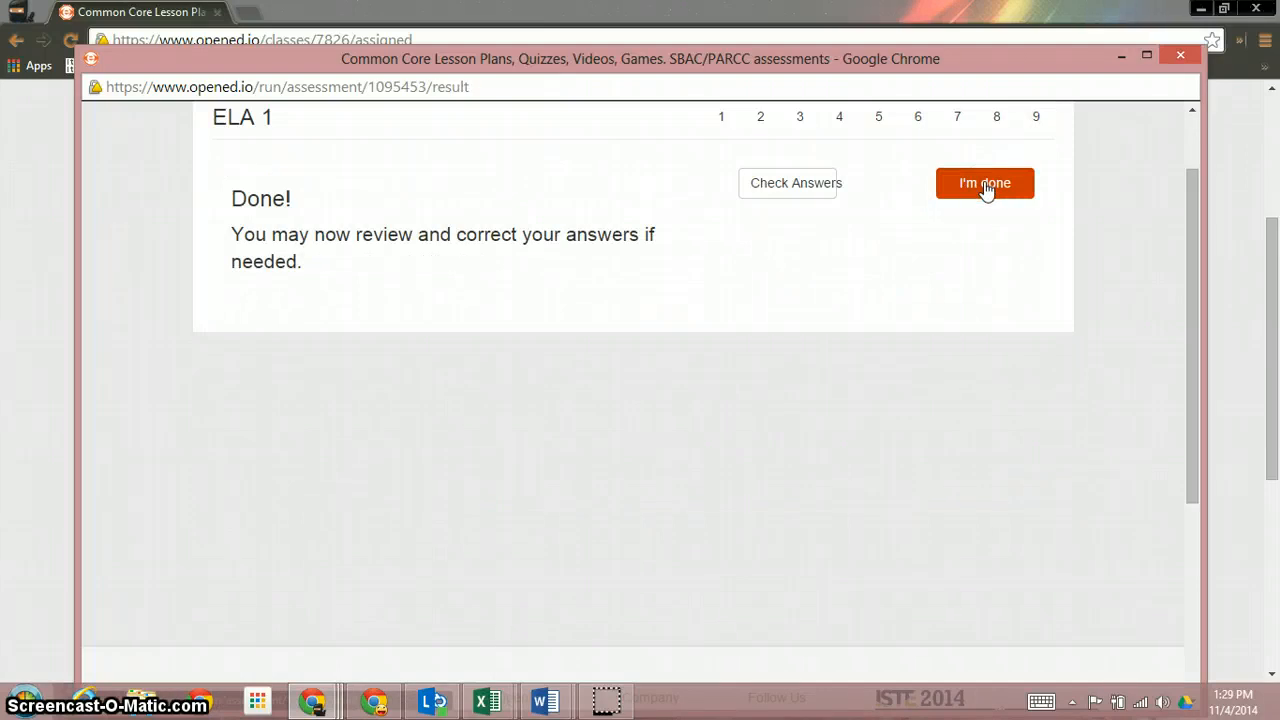
left_click(986, 188)
Review the graded answers, reading the feedback for questions 2 and 5
left_click(845, 191)
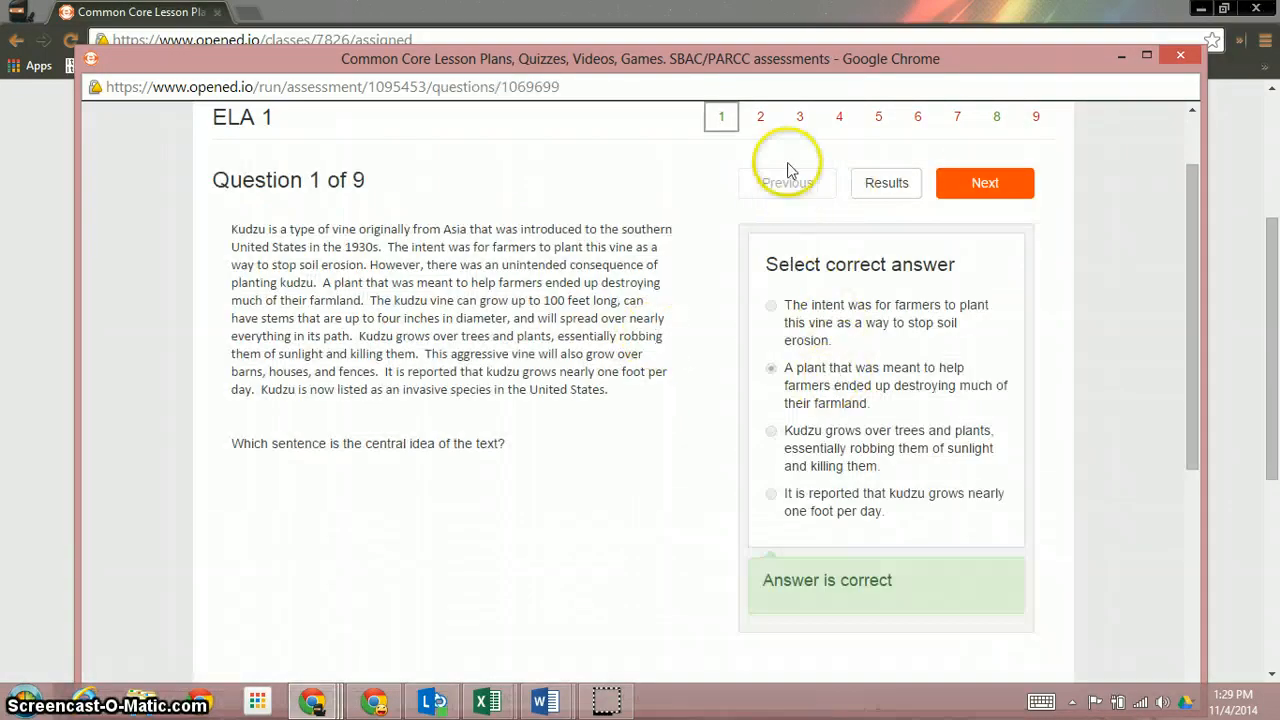
left_click(760, 116)
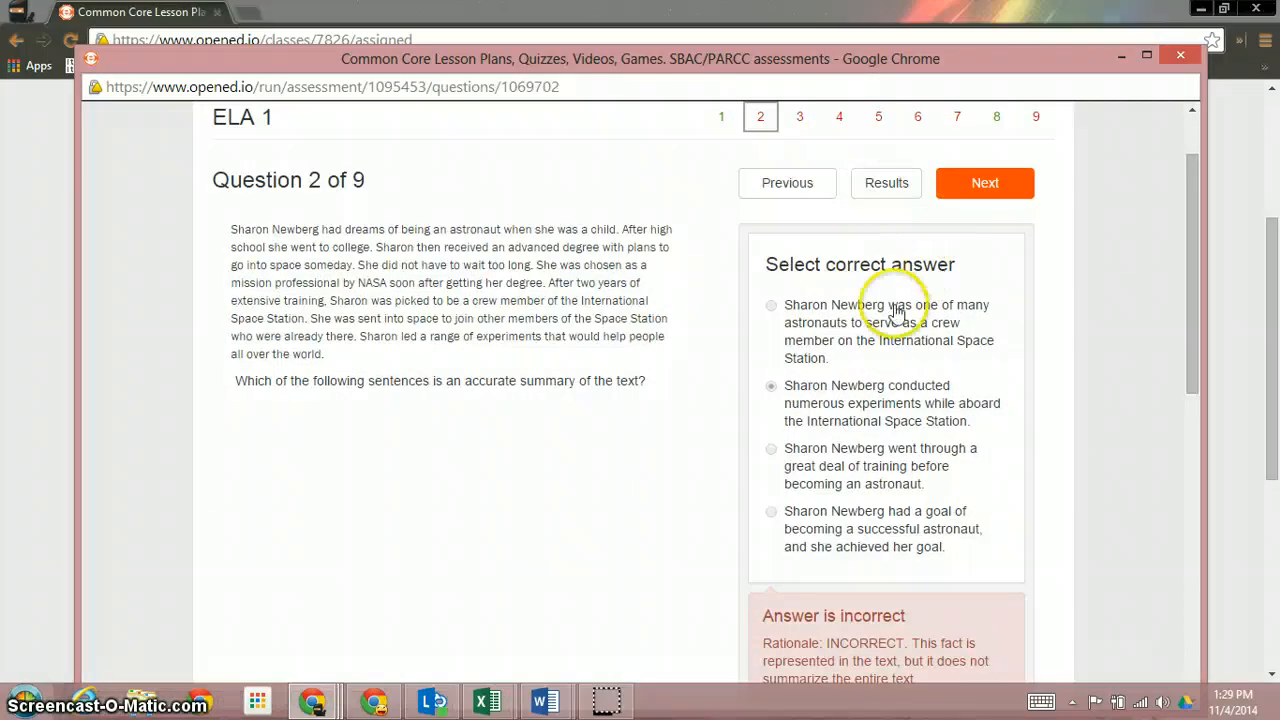
scroll(800, 387, "down", 1)
scroll(800, 387, "down", 3)
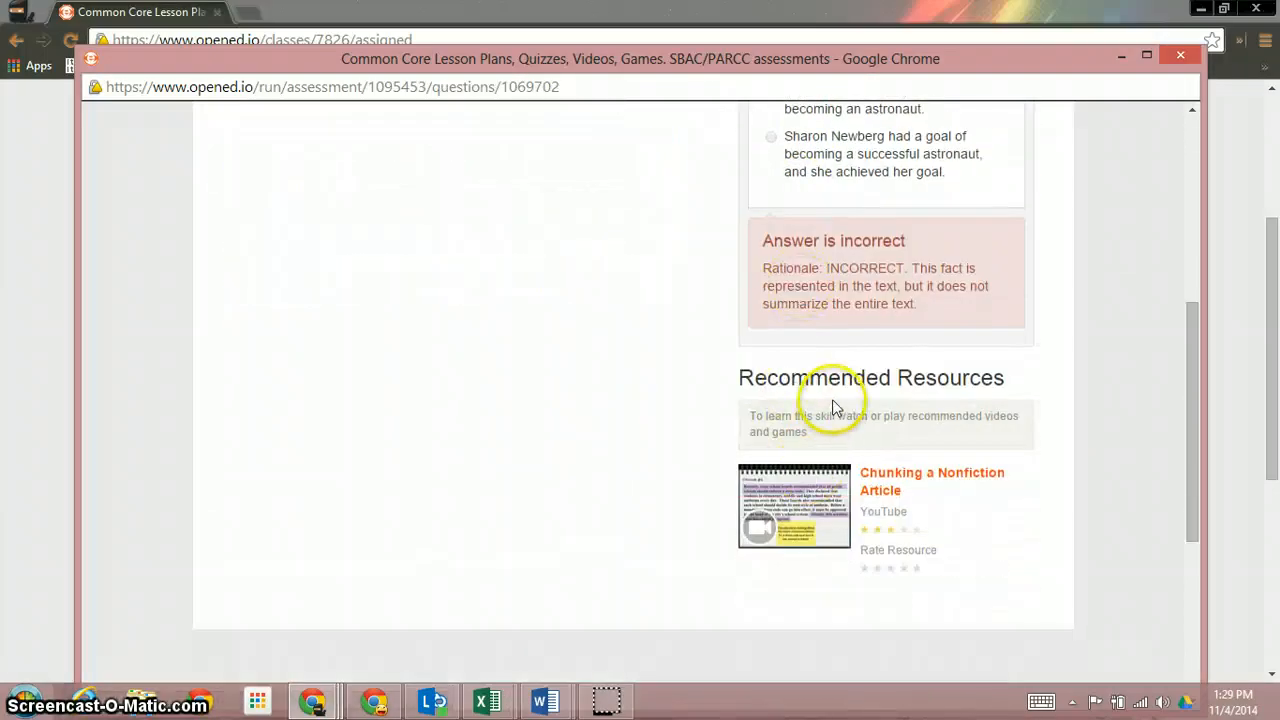
scroll(823, 414, "up", 5)
left_click(858, 210)
left_click(878, 212)
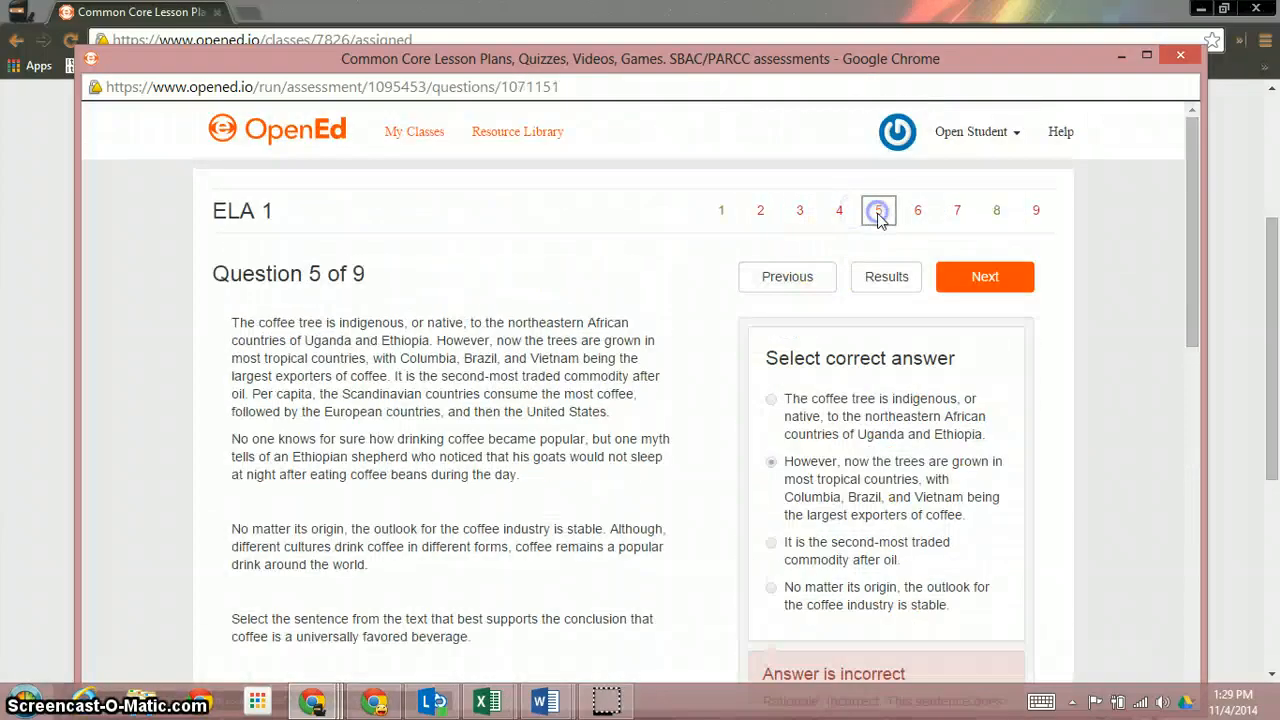
scroll(829, 414, "down", 5)
scroll(922, 322, "up", 5)
Step through the remaining questions to the 25% score and return to the class
left_click(983, 277)
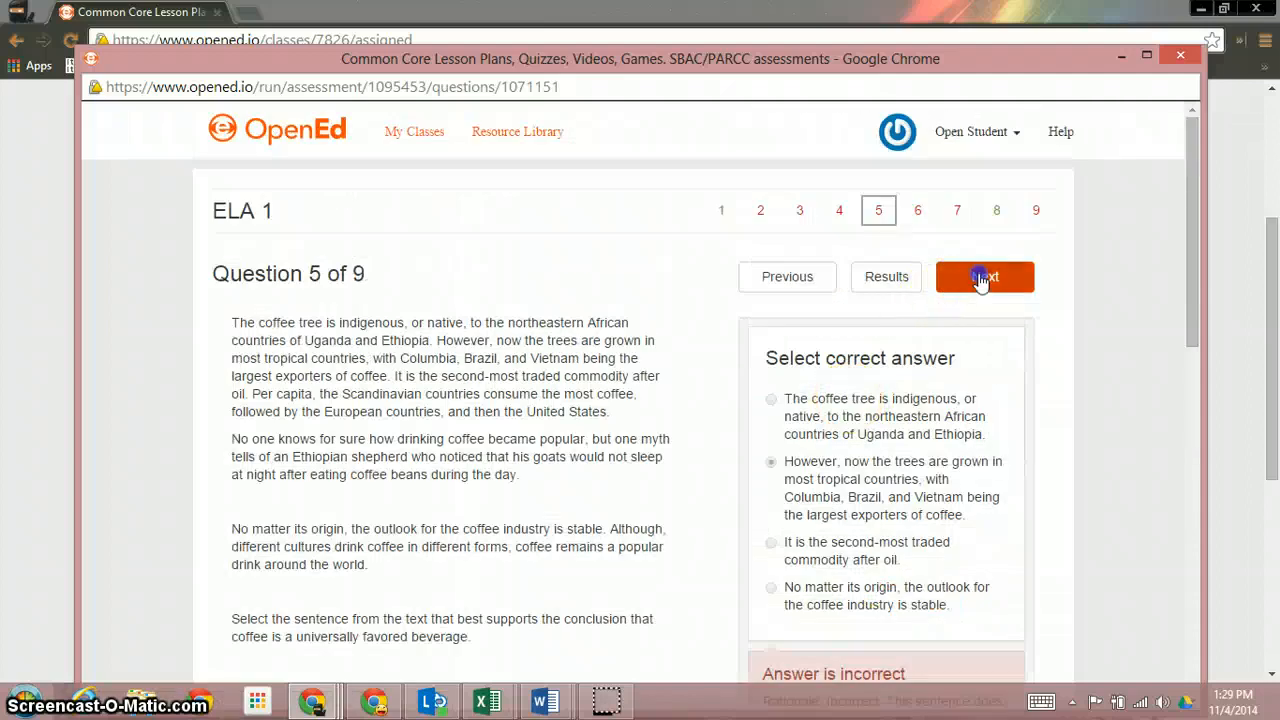
left_click(983, 277)
left_click(983, 277)
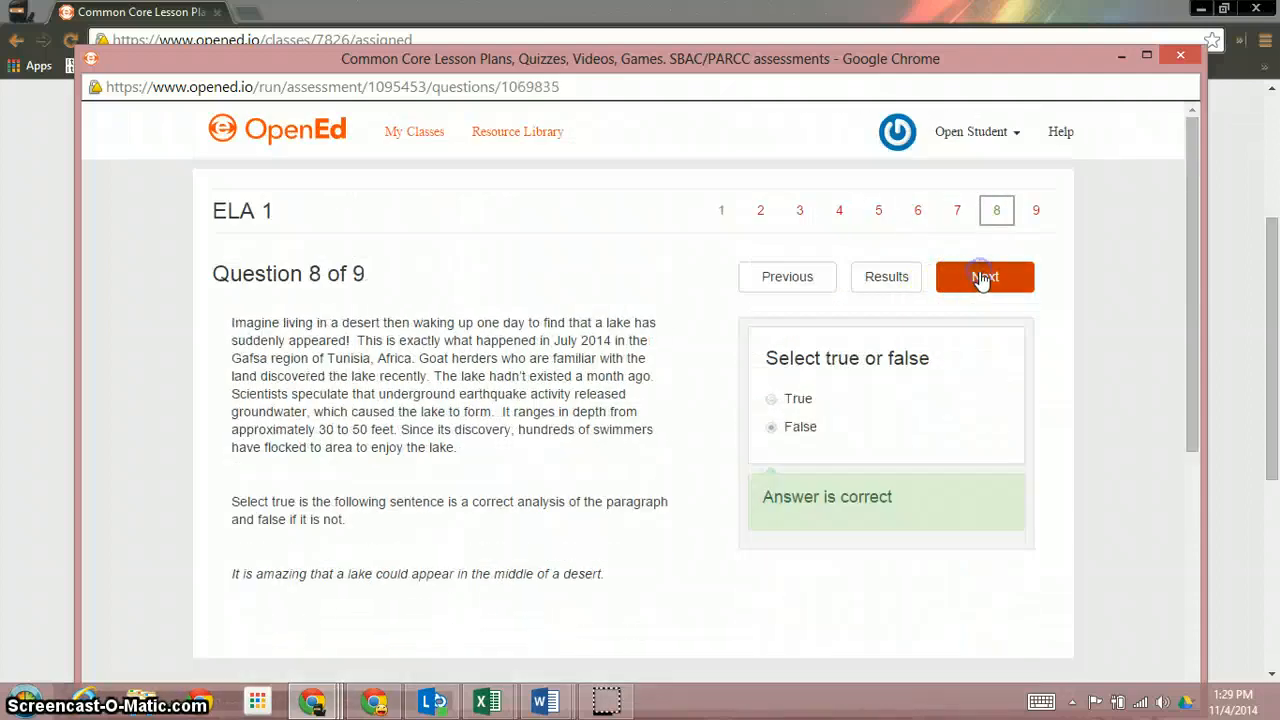
left_click(983, 277)
left_click(983, 277)
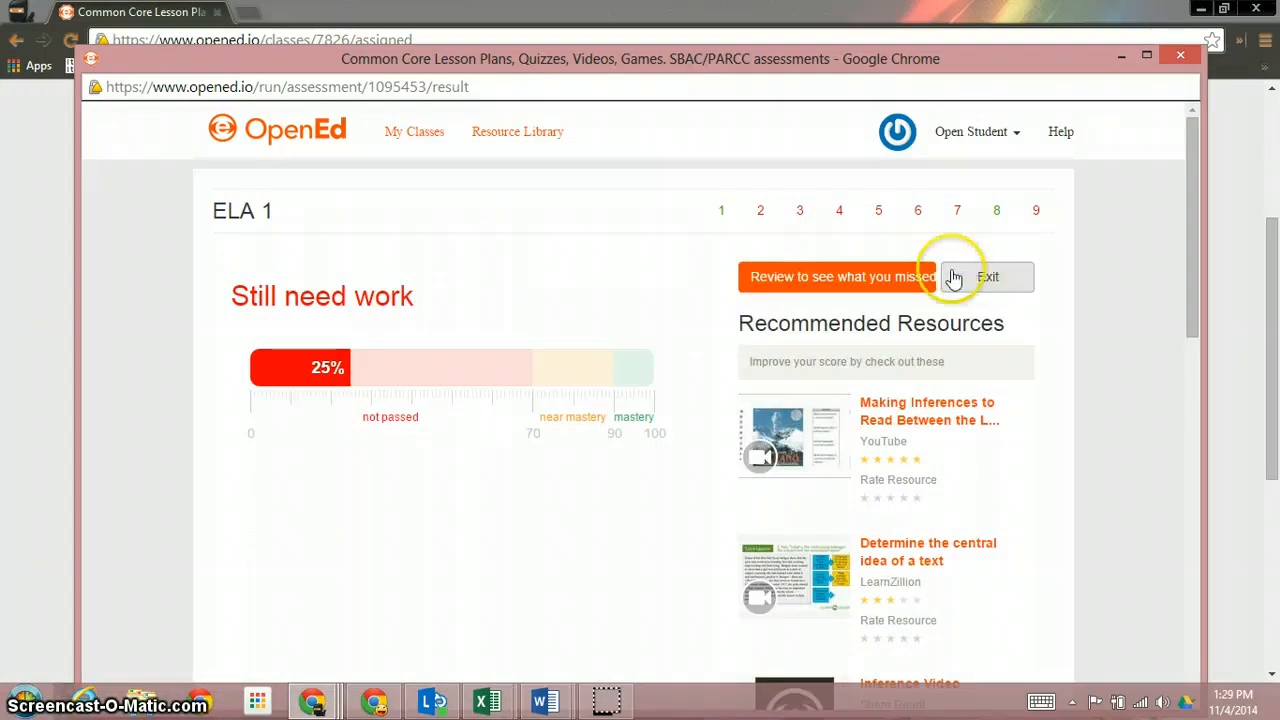
left_click(990, 276)
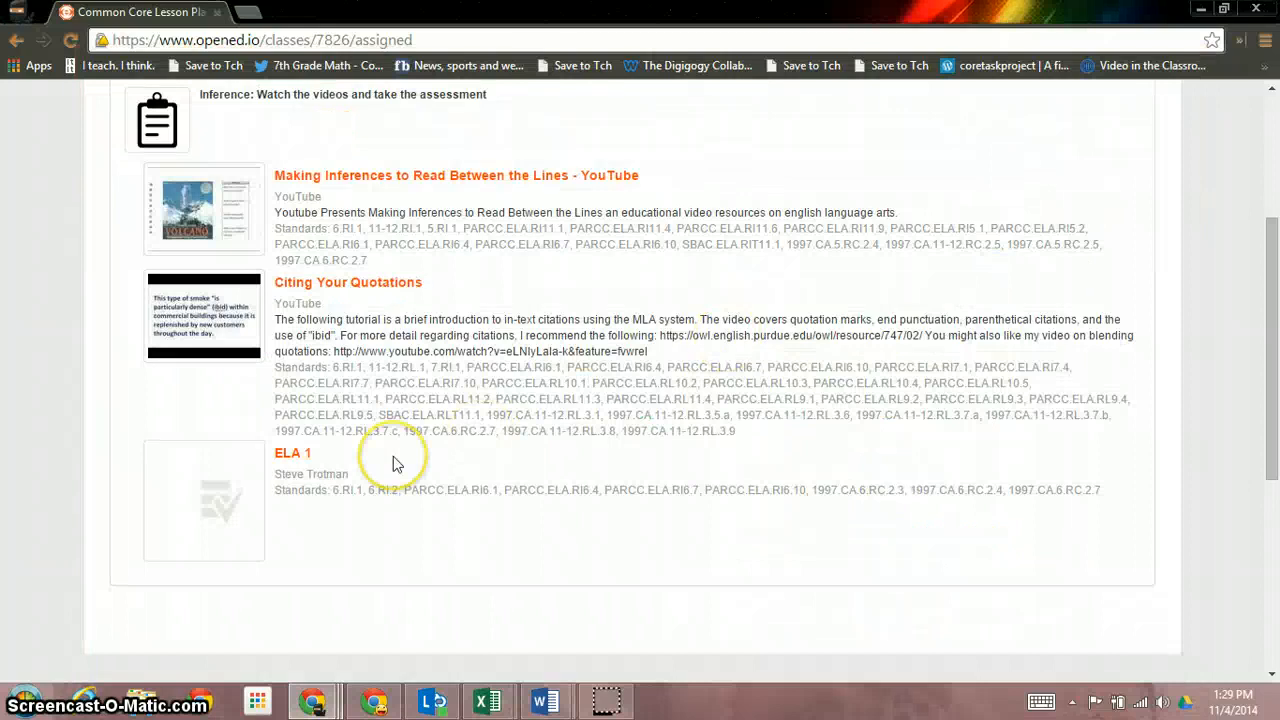
Show the Period 1 Grades page, where ELA 1 and the all-assessments average read 25%
scroll(1103, 191, "up", 3)
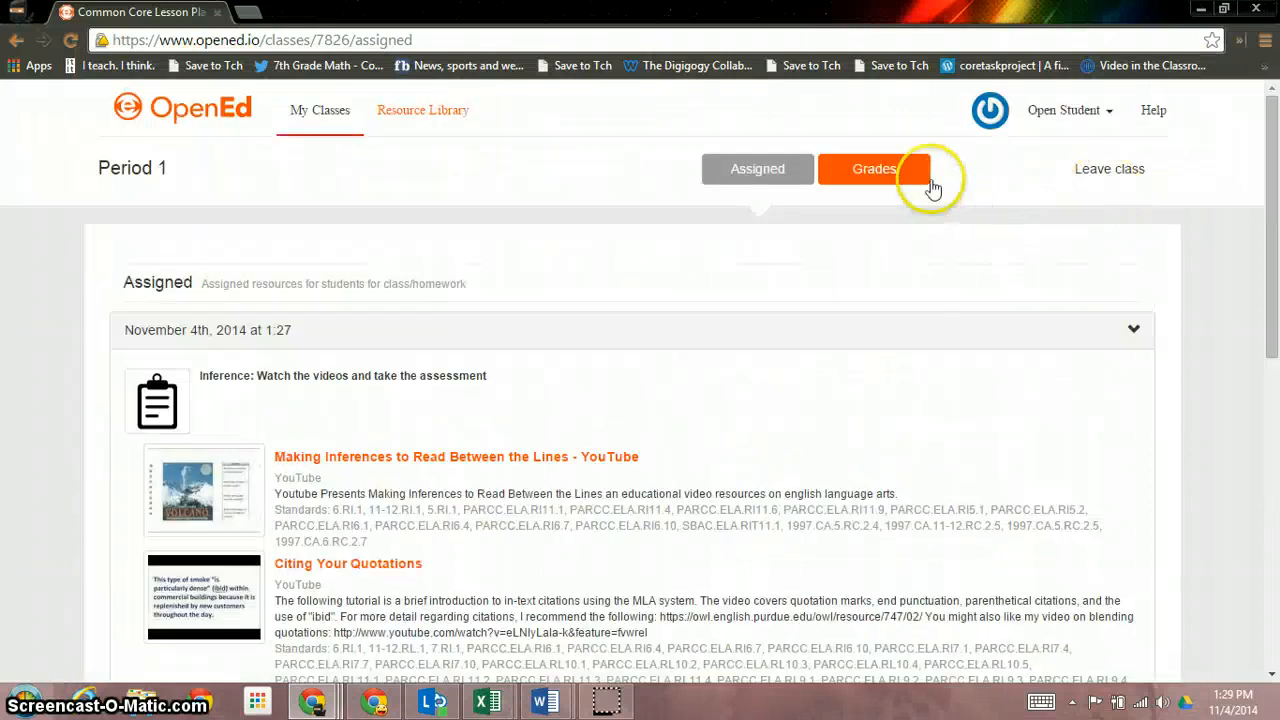
left_click(886, 178)
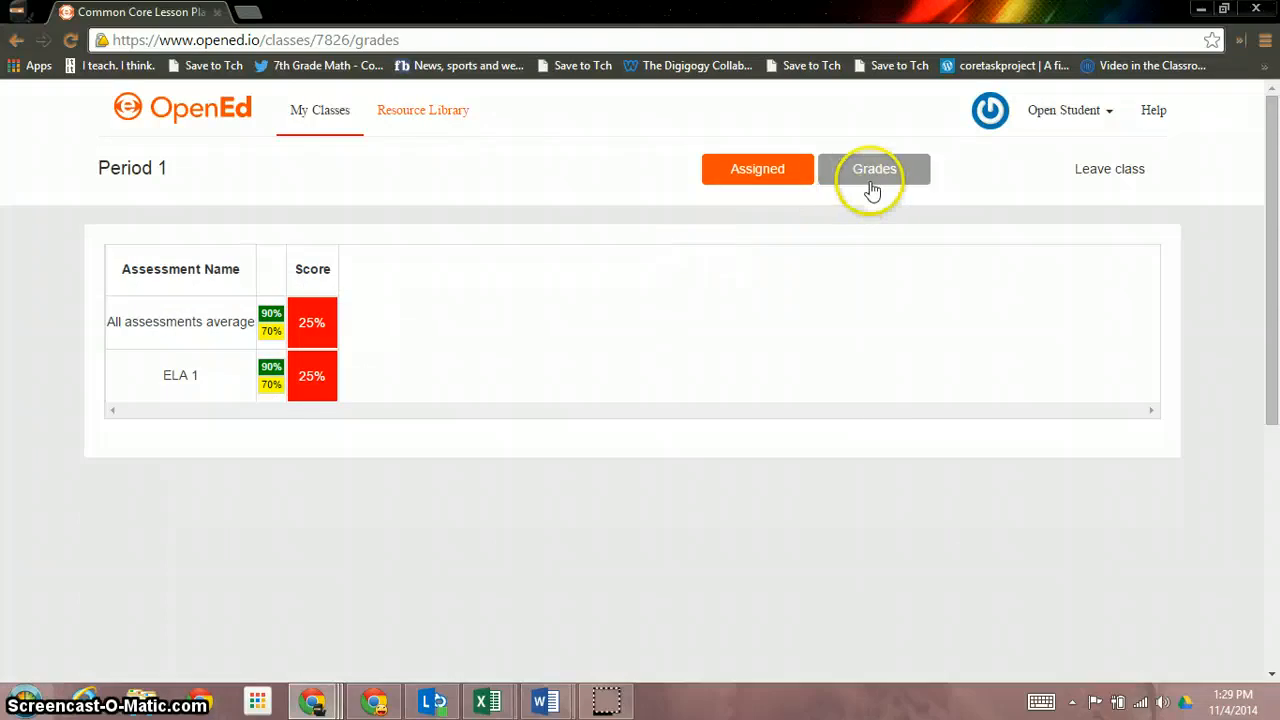
left_click(1110, 112)
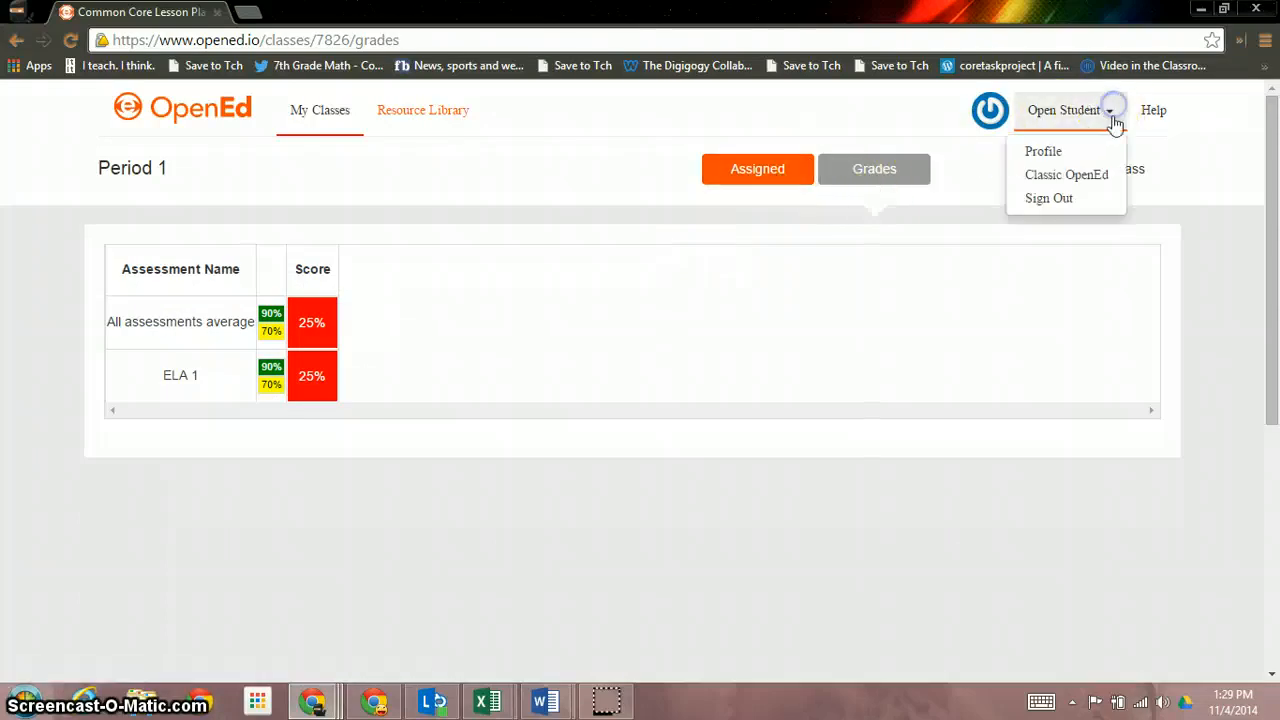
Sign out of the student account and sign in with the teacher's email and password
left_click(1064, 198)
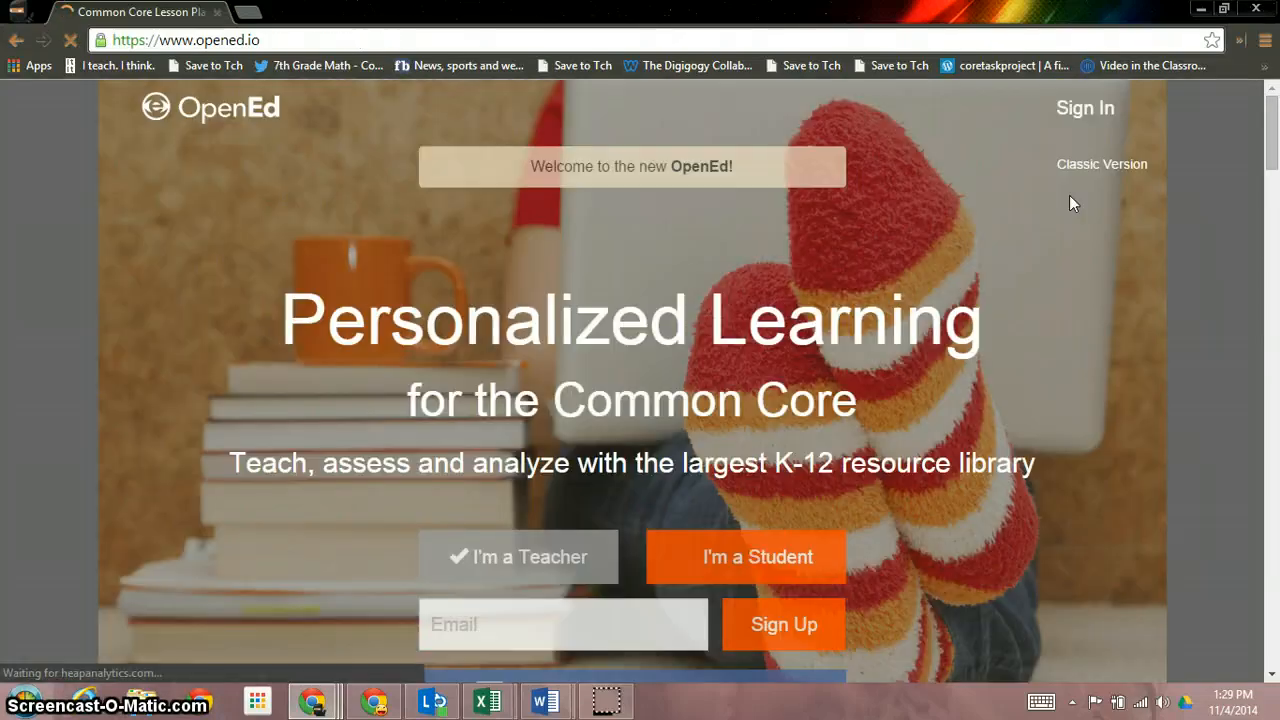
left_click(1086, 110)
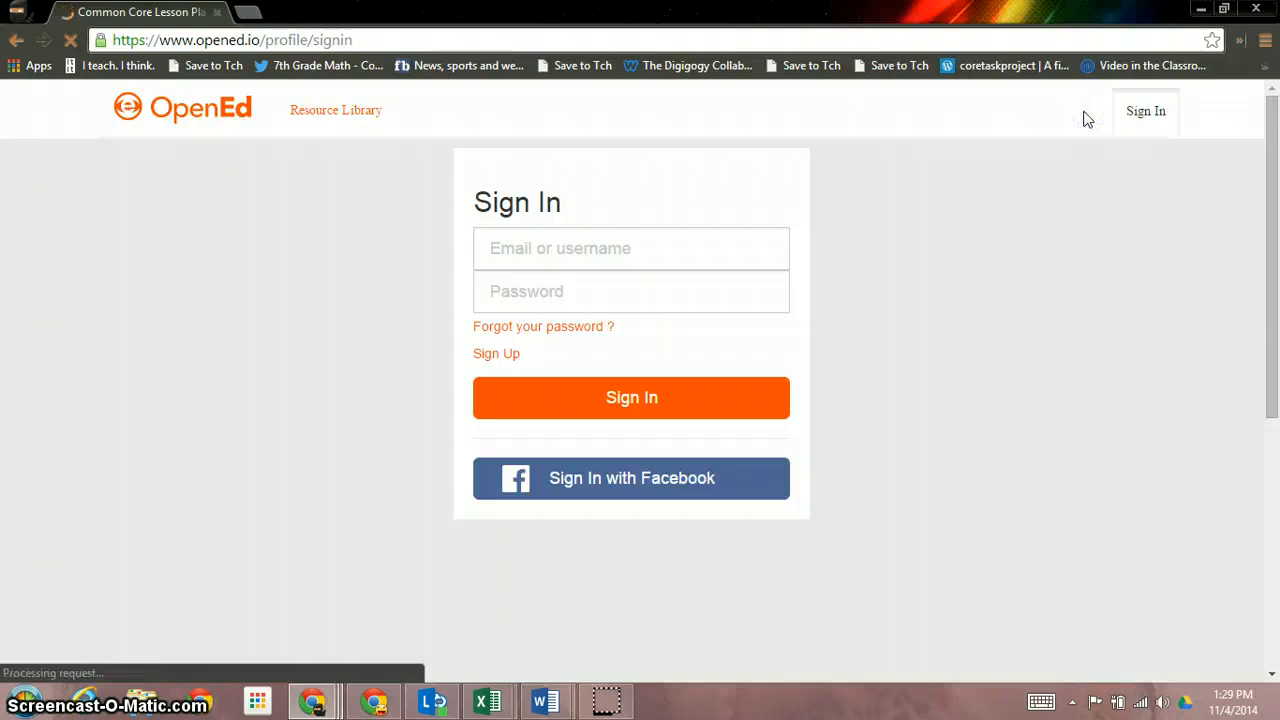
left_click(661, 262)
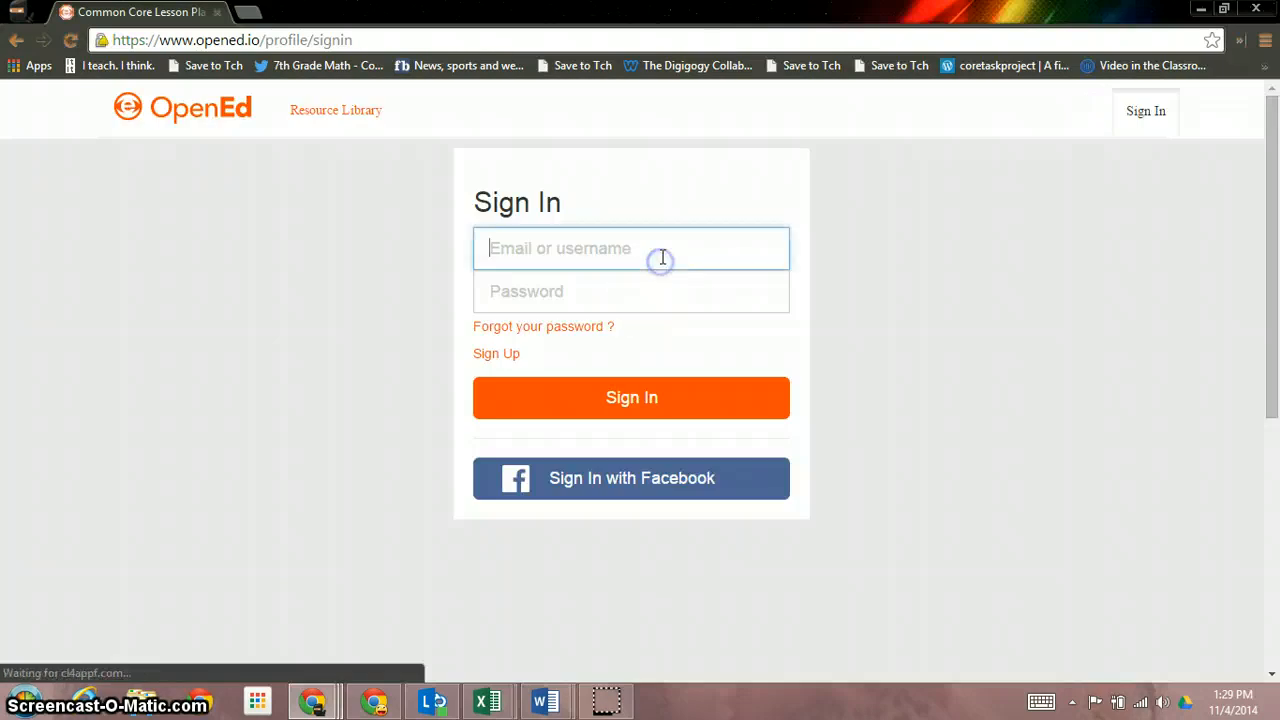
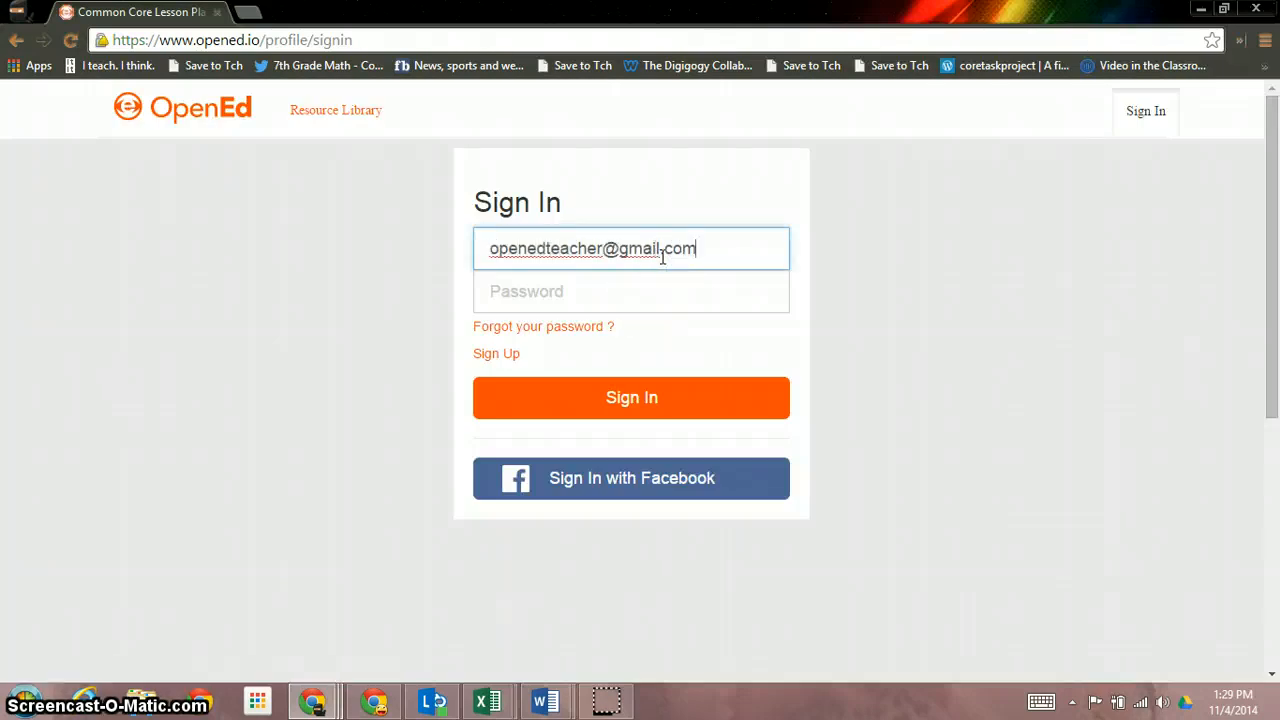
key("Tab")
type("op")
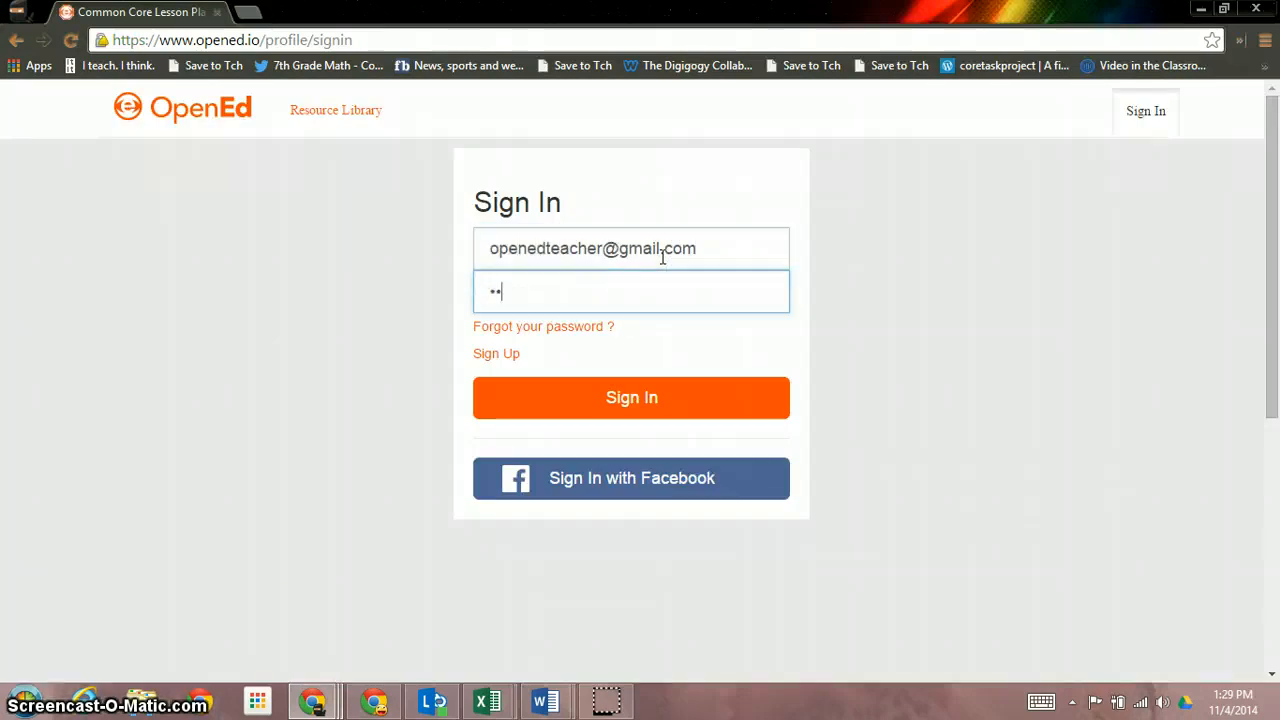
type("ened1234")
key("Return")
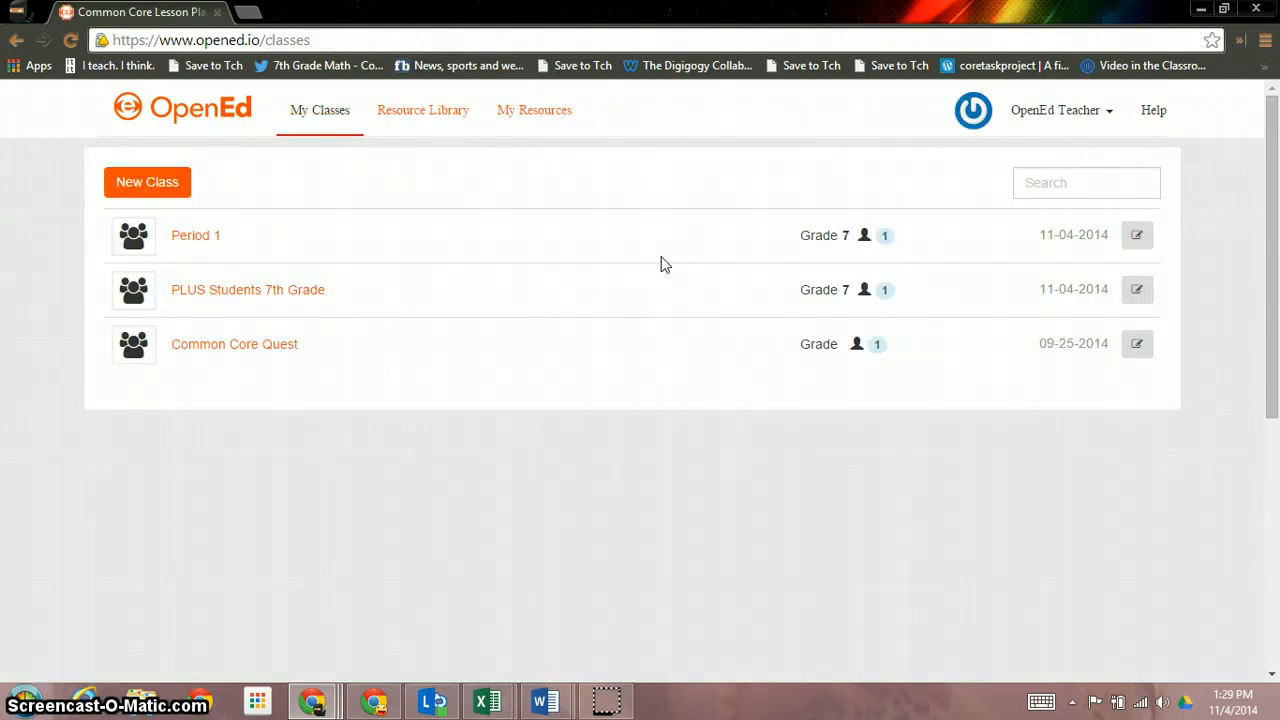
Open Period 1's Mastery Chart to review its 25% results, dismissing the invite-students dialog
left_click(200, 237)
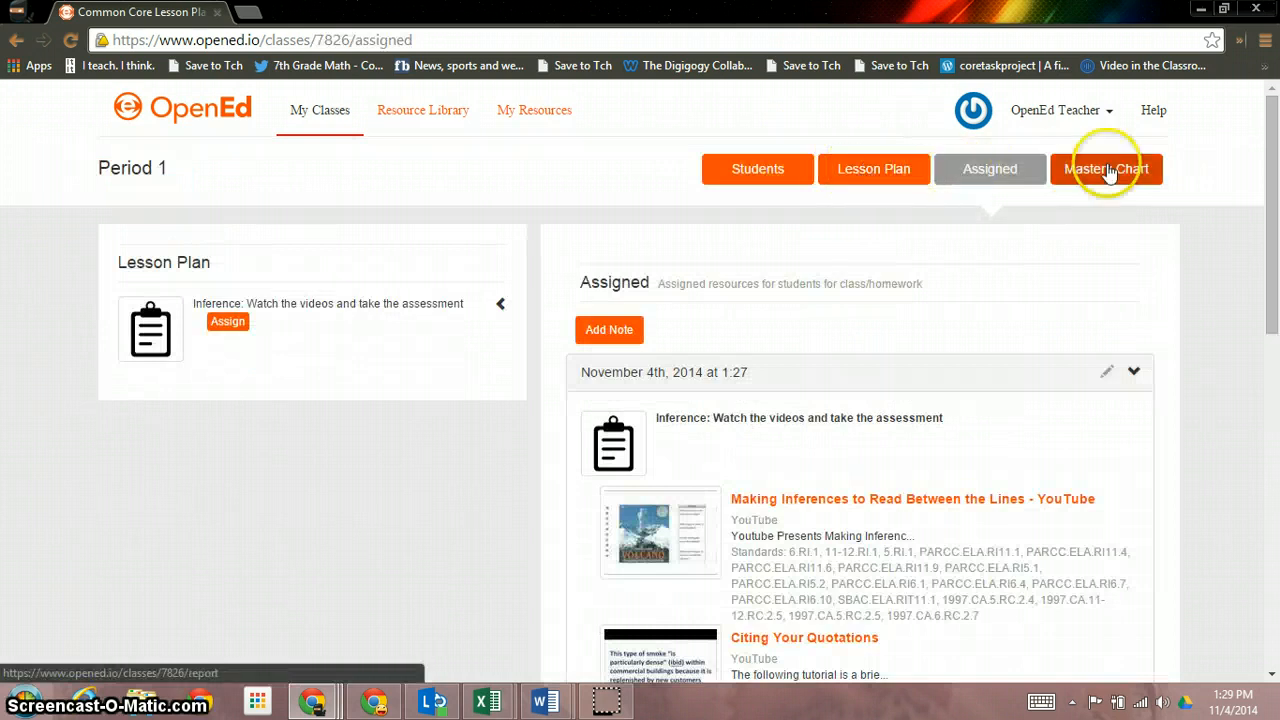
left_click(1106, 170)
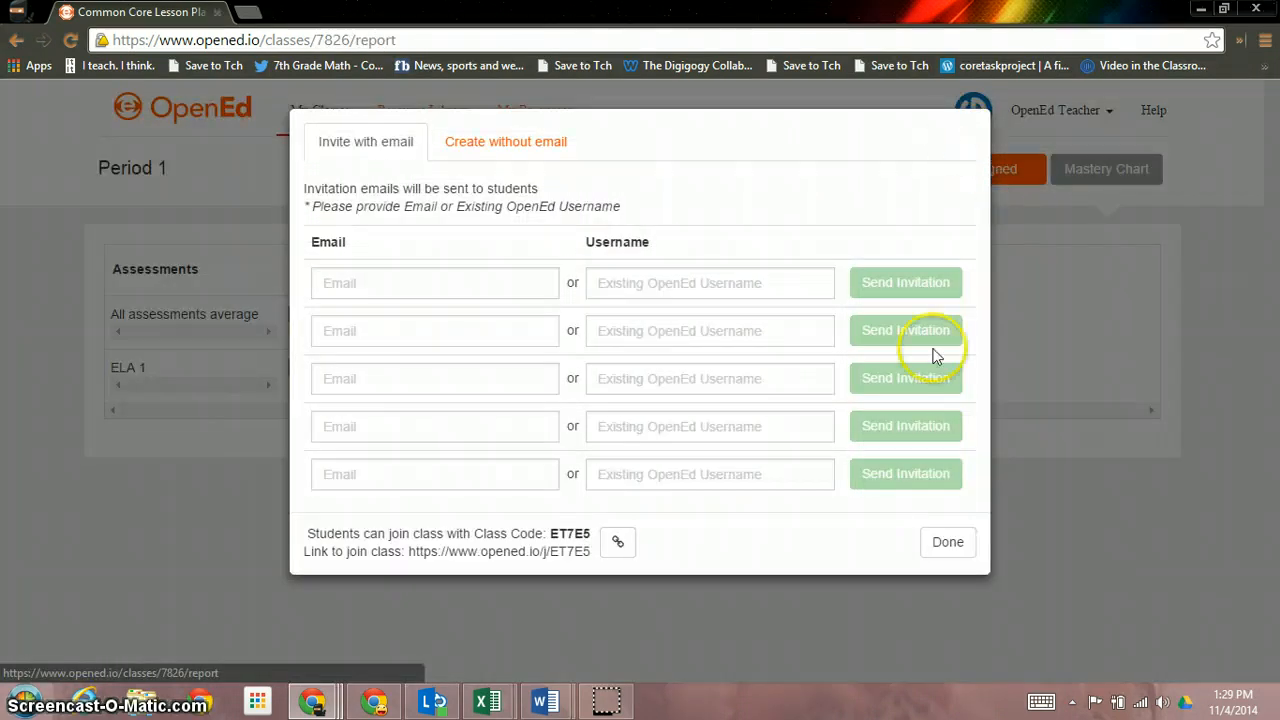
left_click(946, 540)
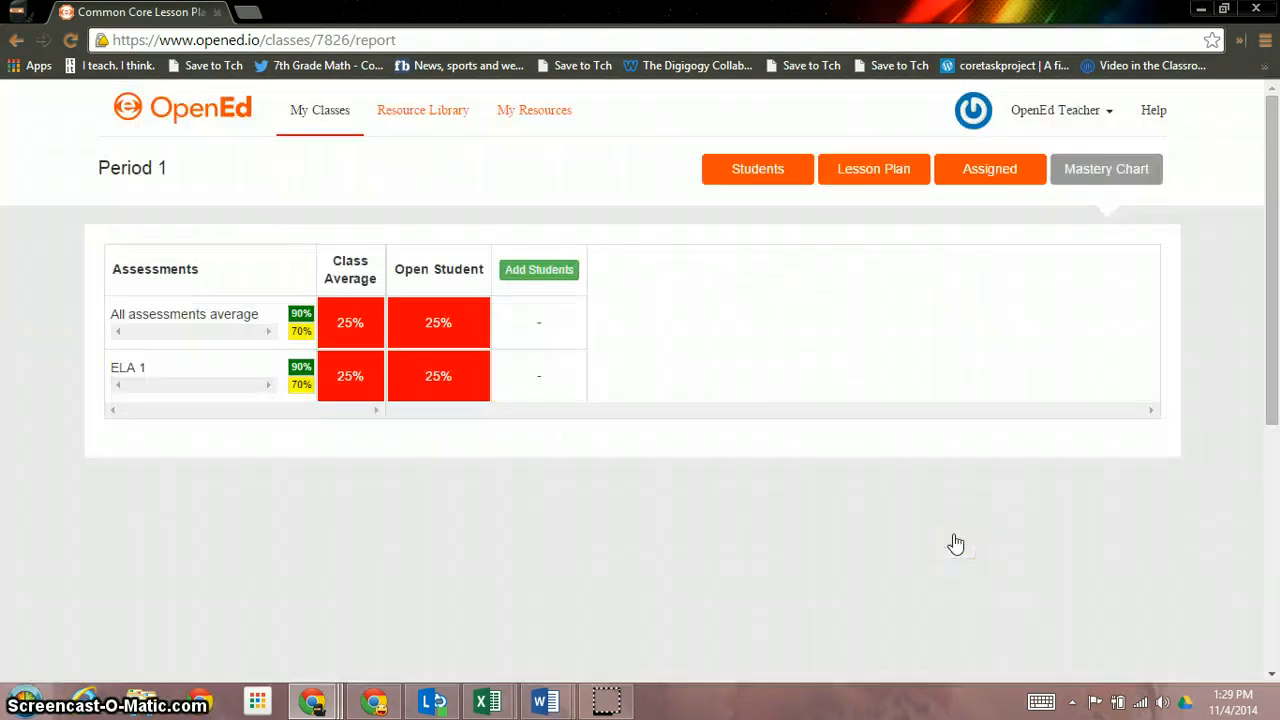
Publish Period 1's lesson plan, check its student roster, and return to My Classes
left_click(850, 178)
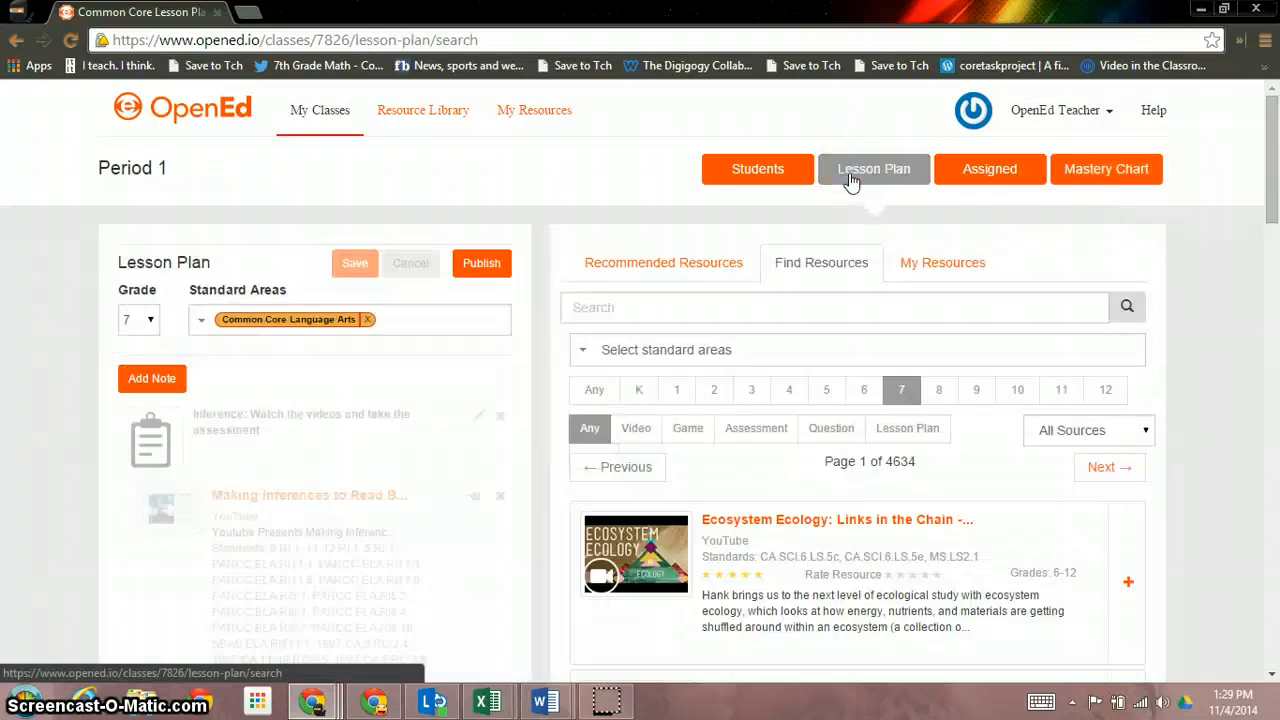
left_click(483, 263)
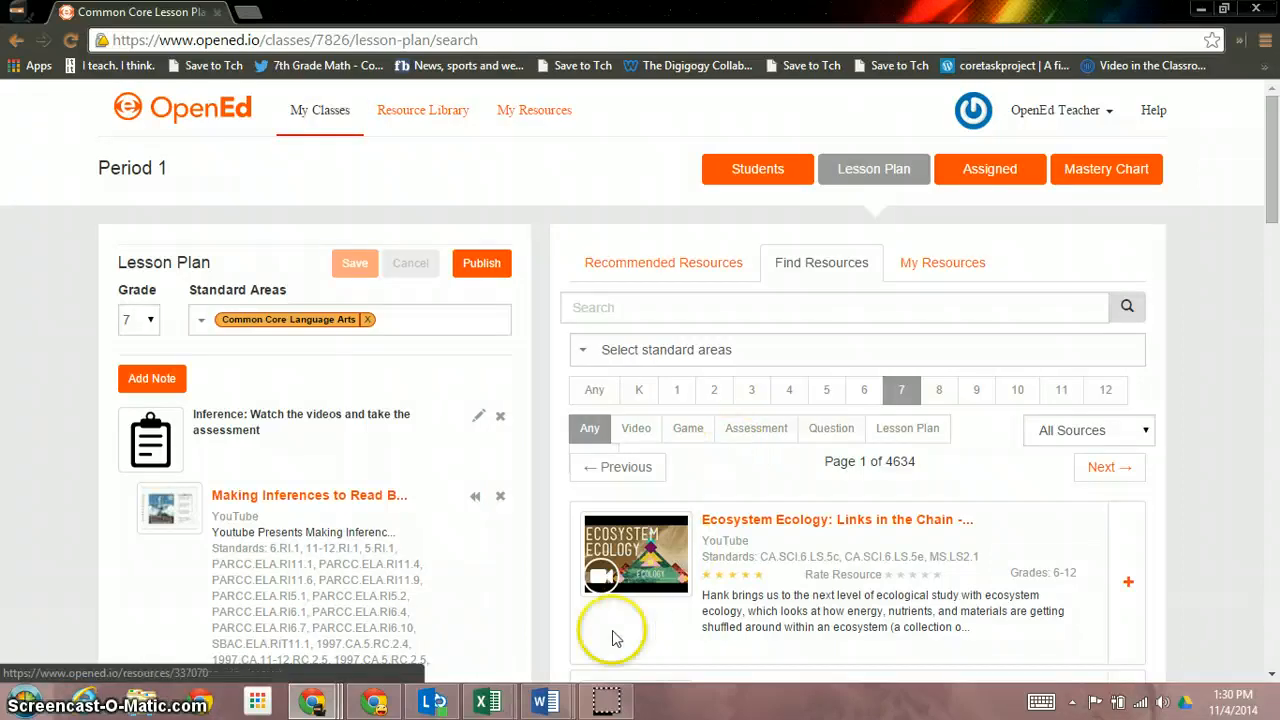
left_click(758, 168)
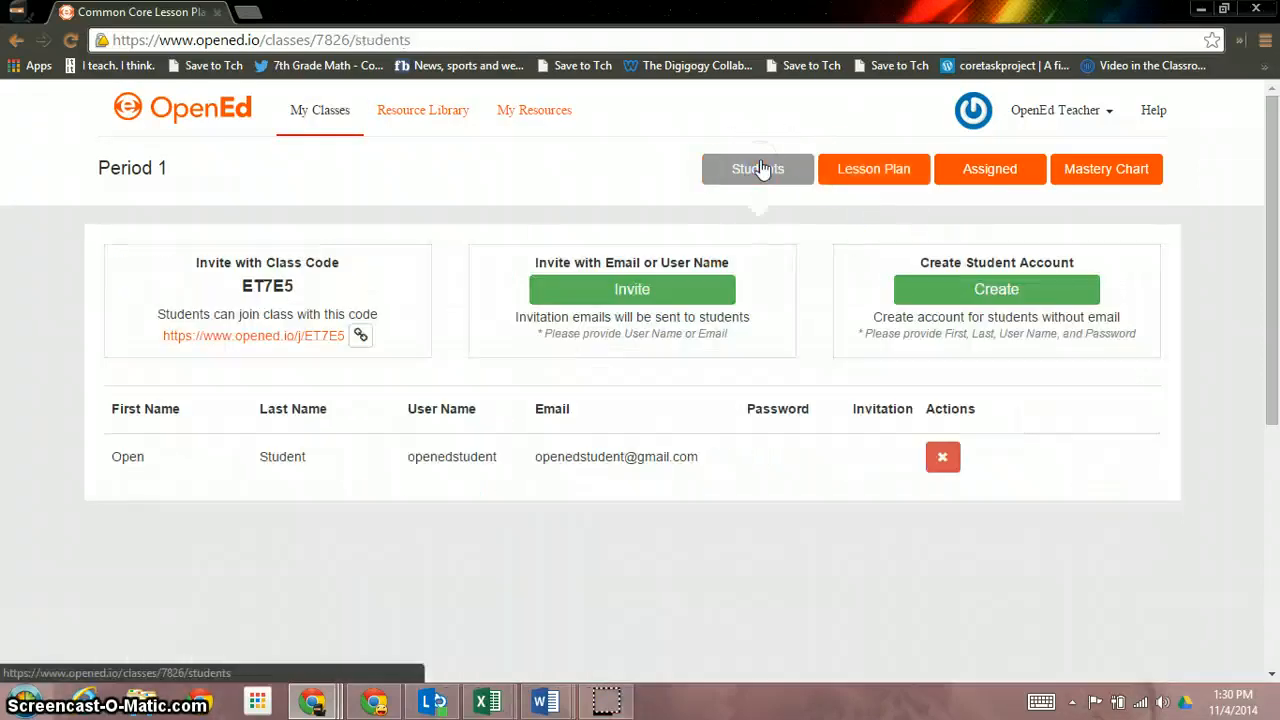
left_click(341, 120)
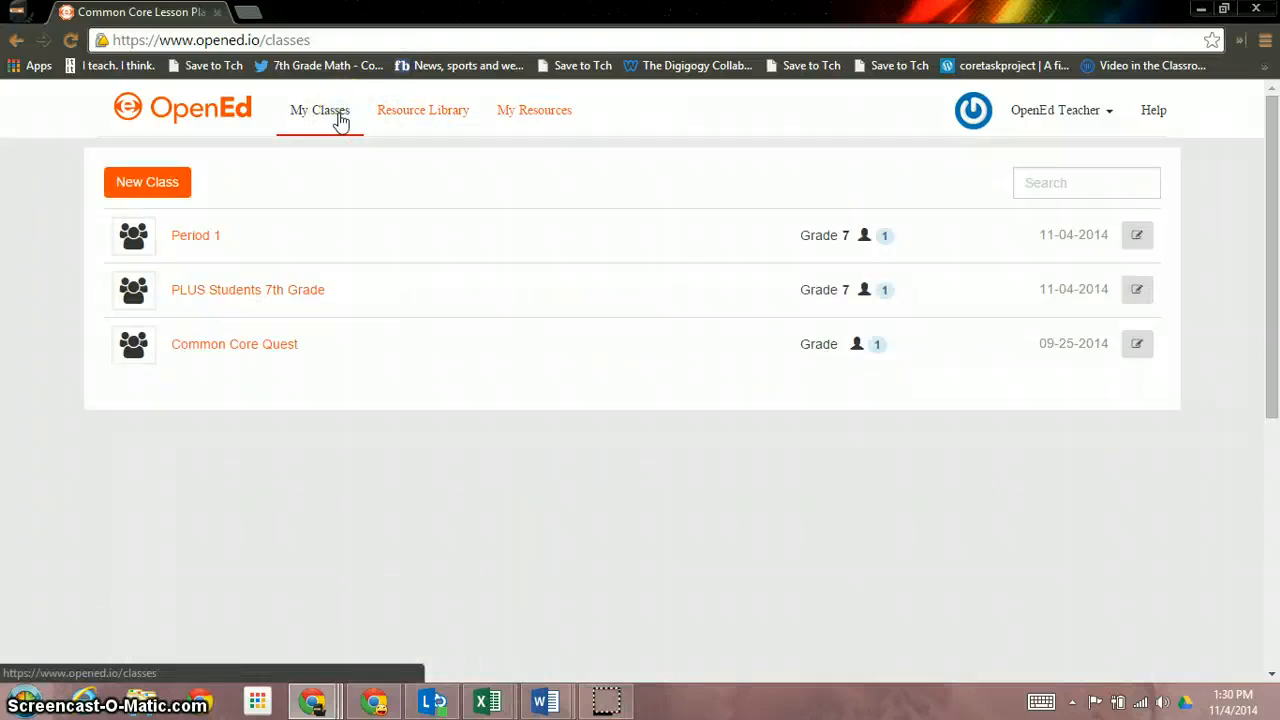
left_click(350, 119)
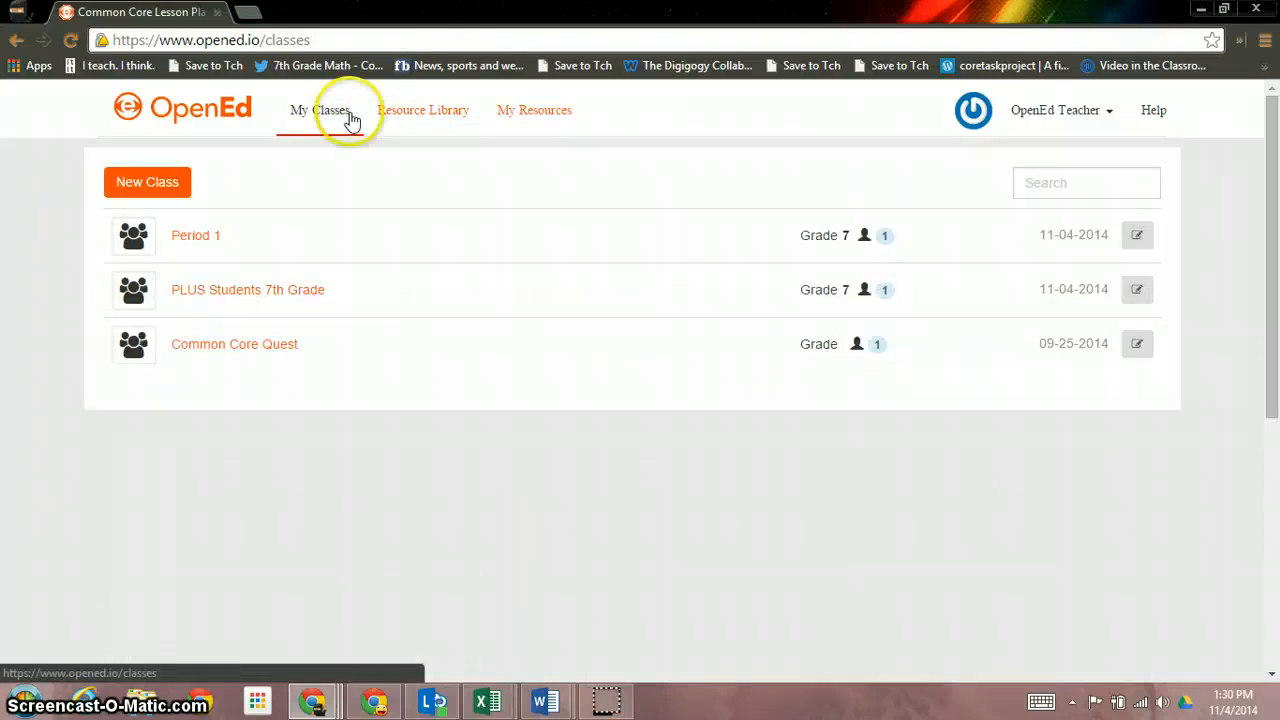
Load ccquest.opened.io in a new Chrome tab, reaching the Tell Us About Yourself prompt
left_click(248, 11)
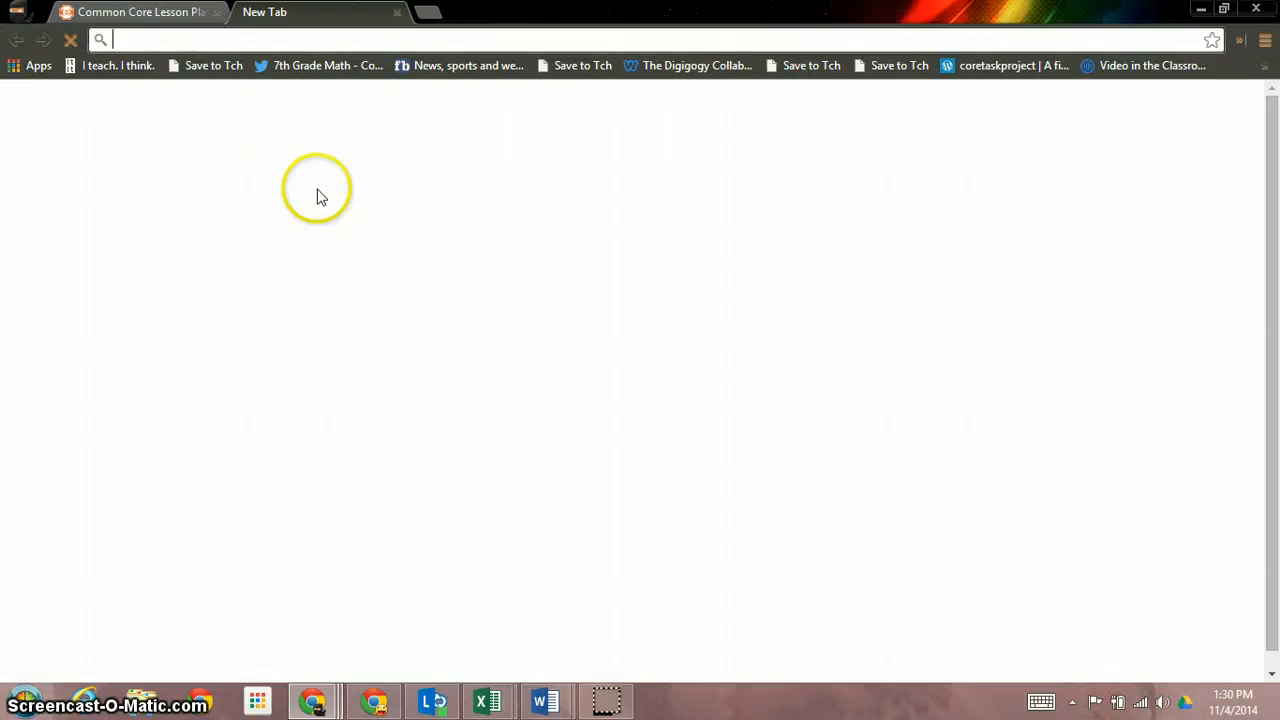
type("cc")
key("Return")
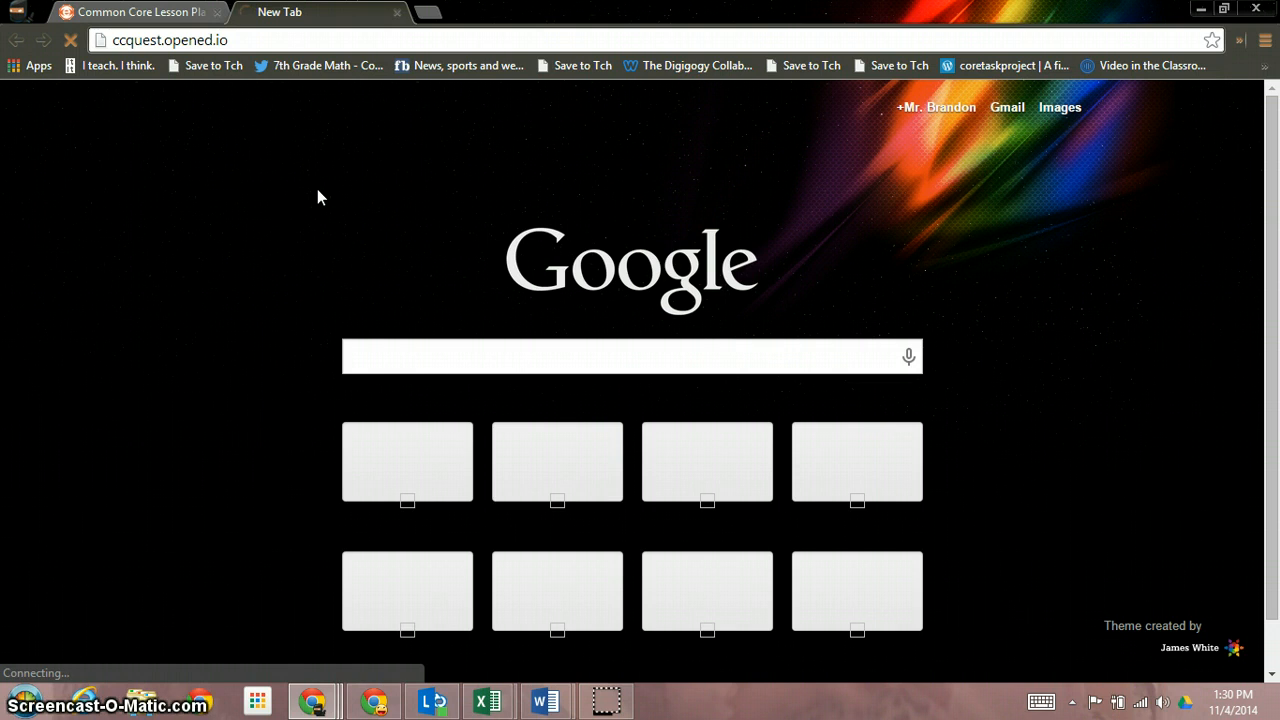
left_click(270, 42)
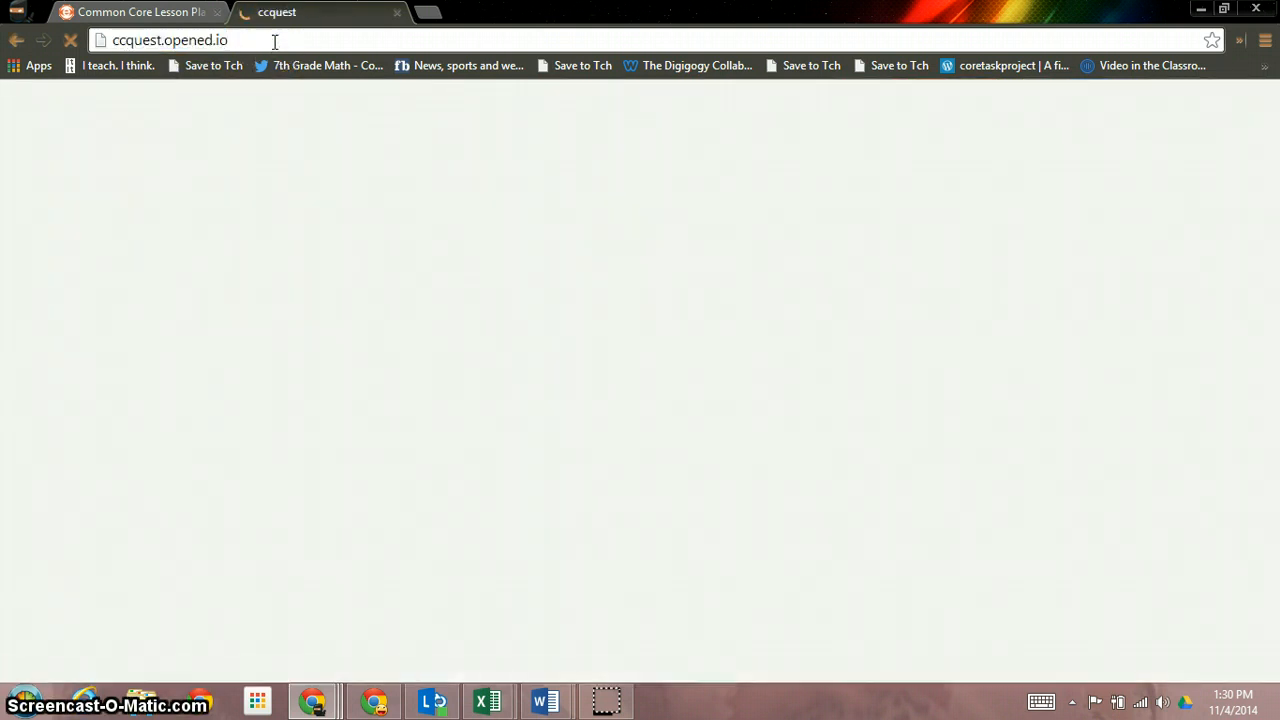
left_click(520, 492)
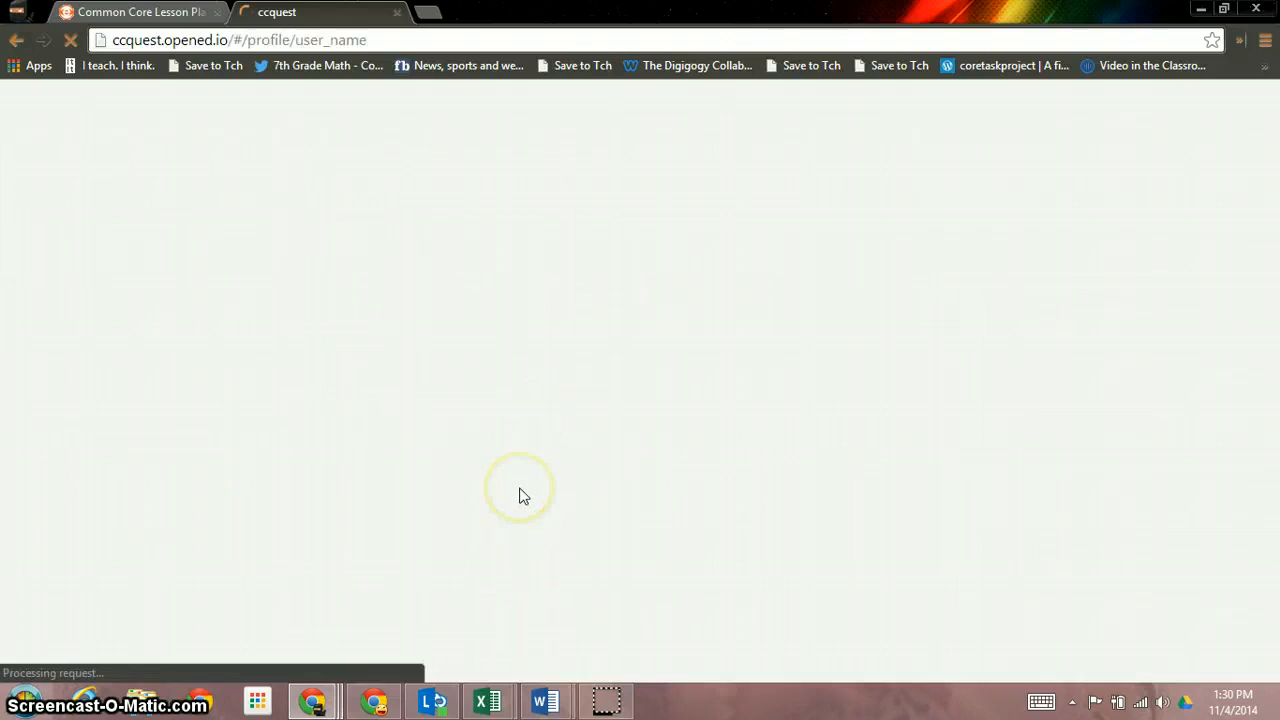
left_click(567, 234)
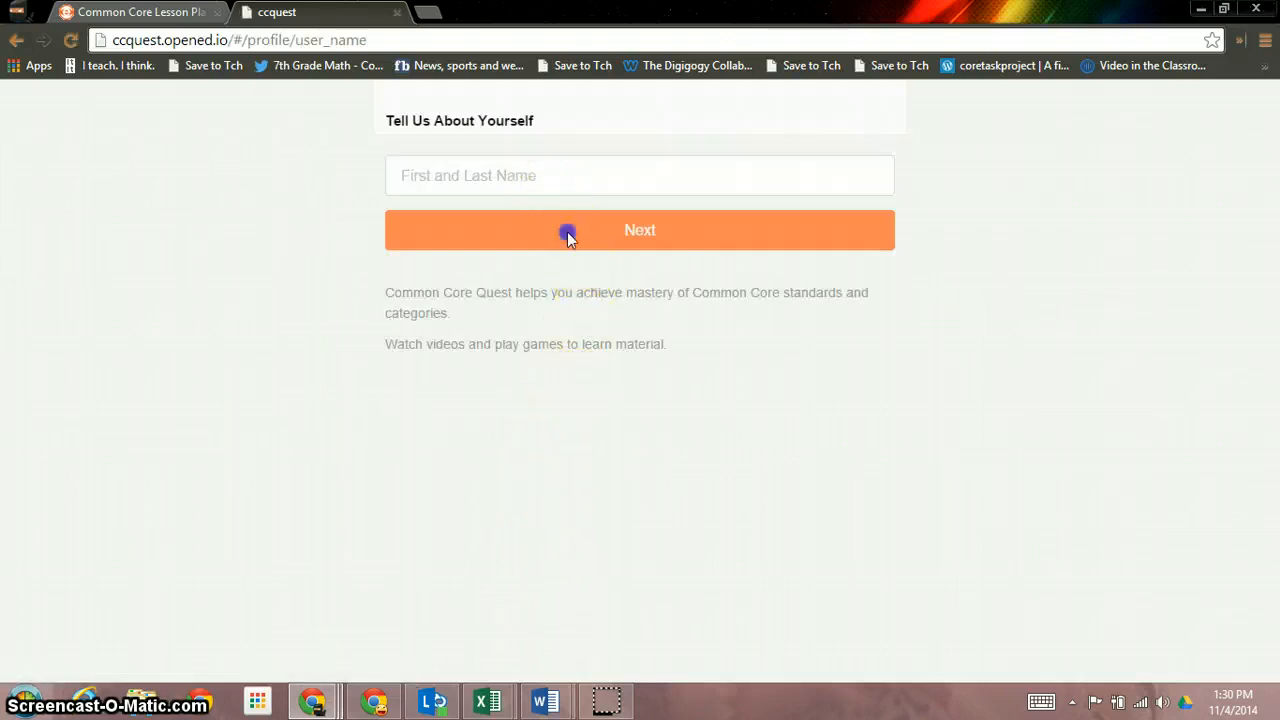
left_click(30, 10)
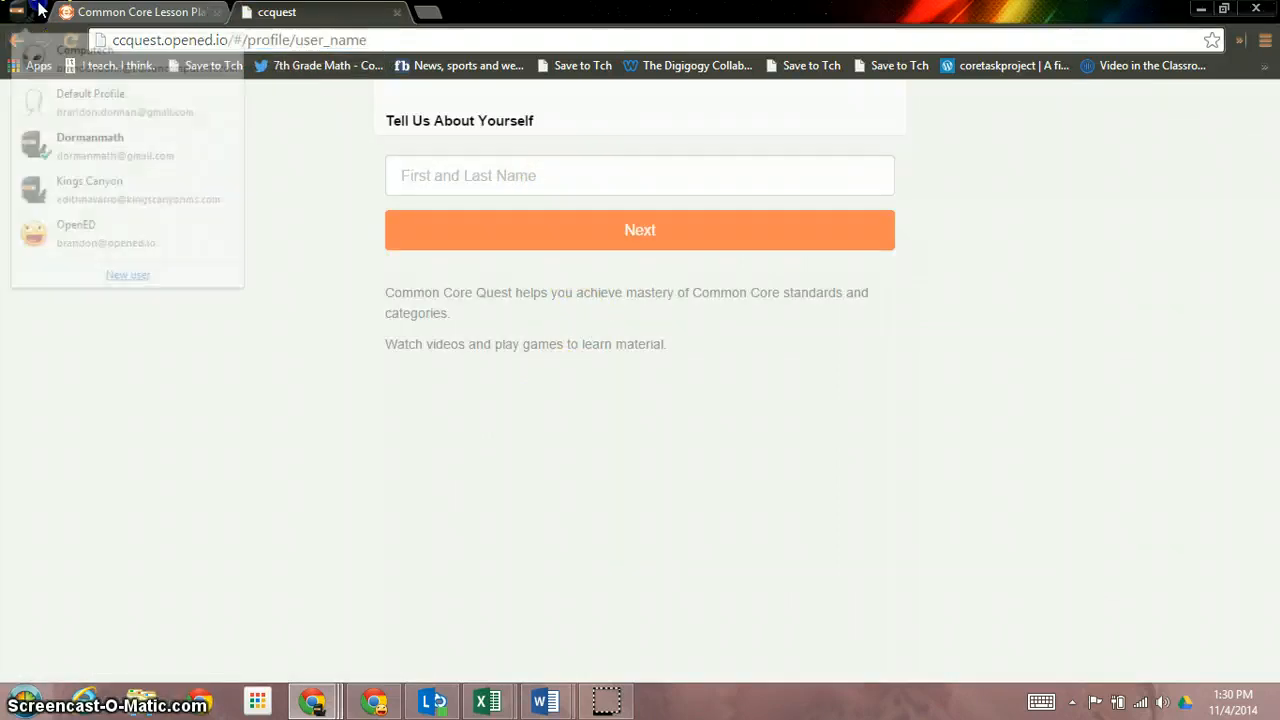
left_click(1265, 40)
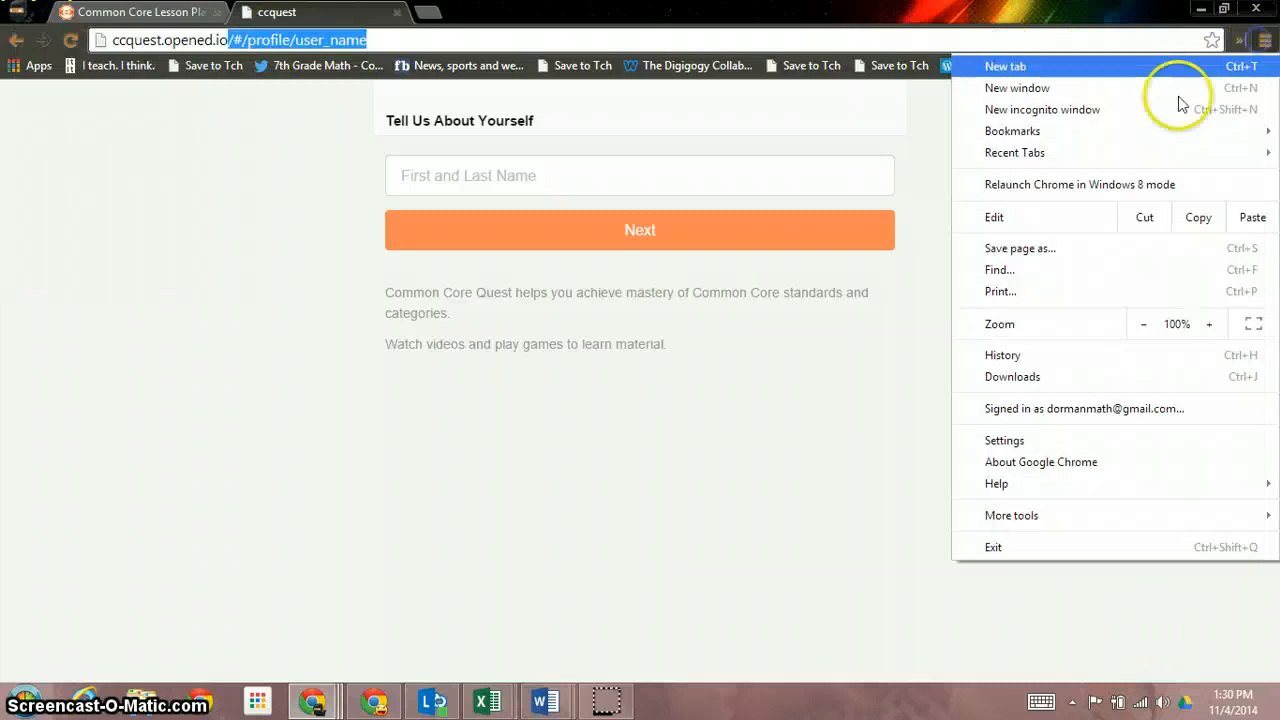
Open ccquest.opened.io in a new incognito window
left_click(1180, 104)
type("cc")
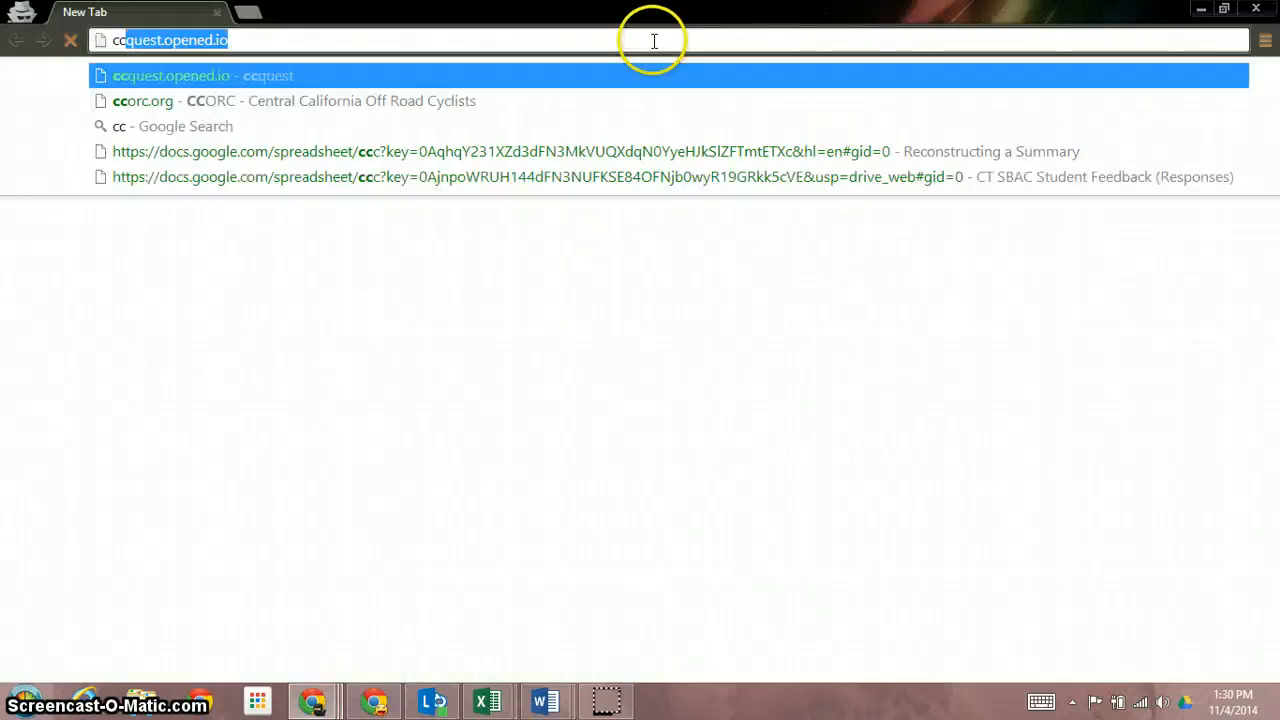
key("Return")
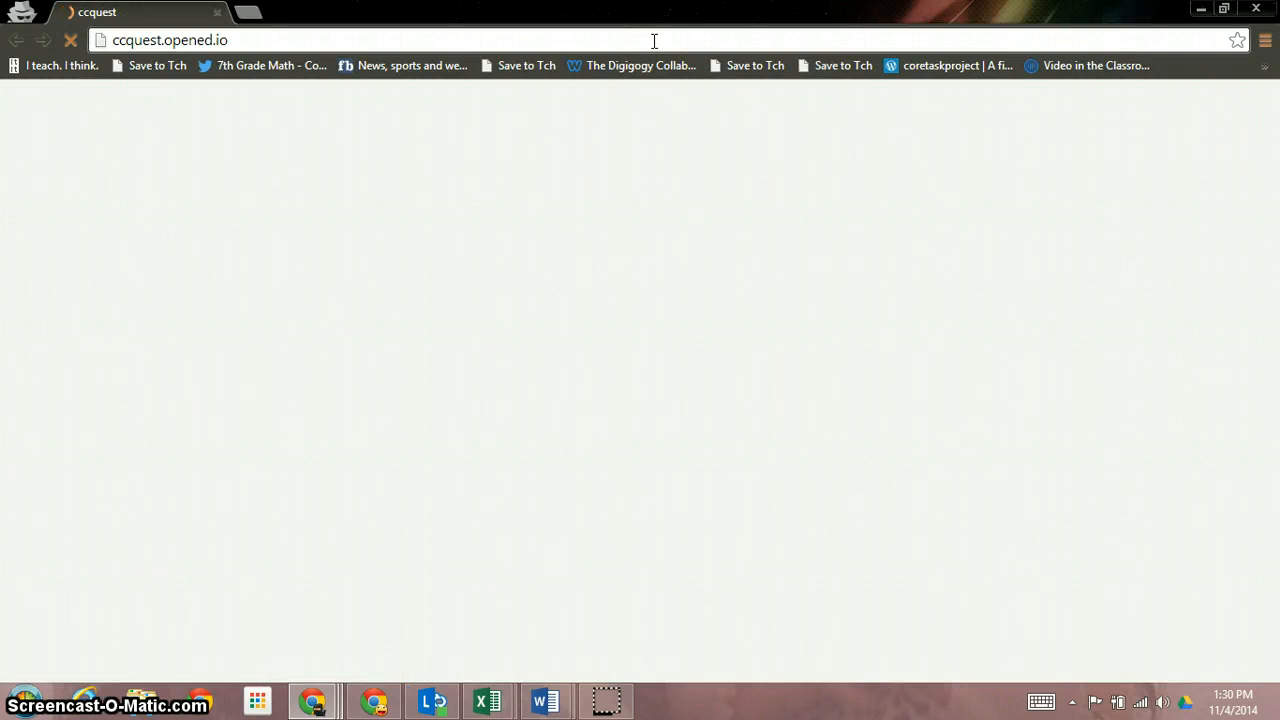
Sign in with an existing OpenEd account using the student's email and password
left_click(594, 514)
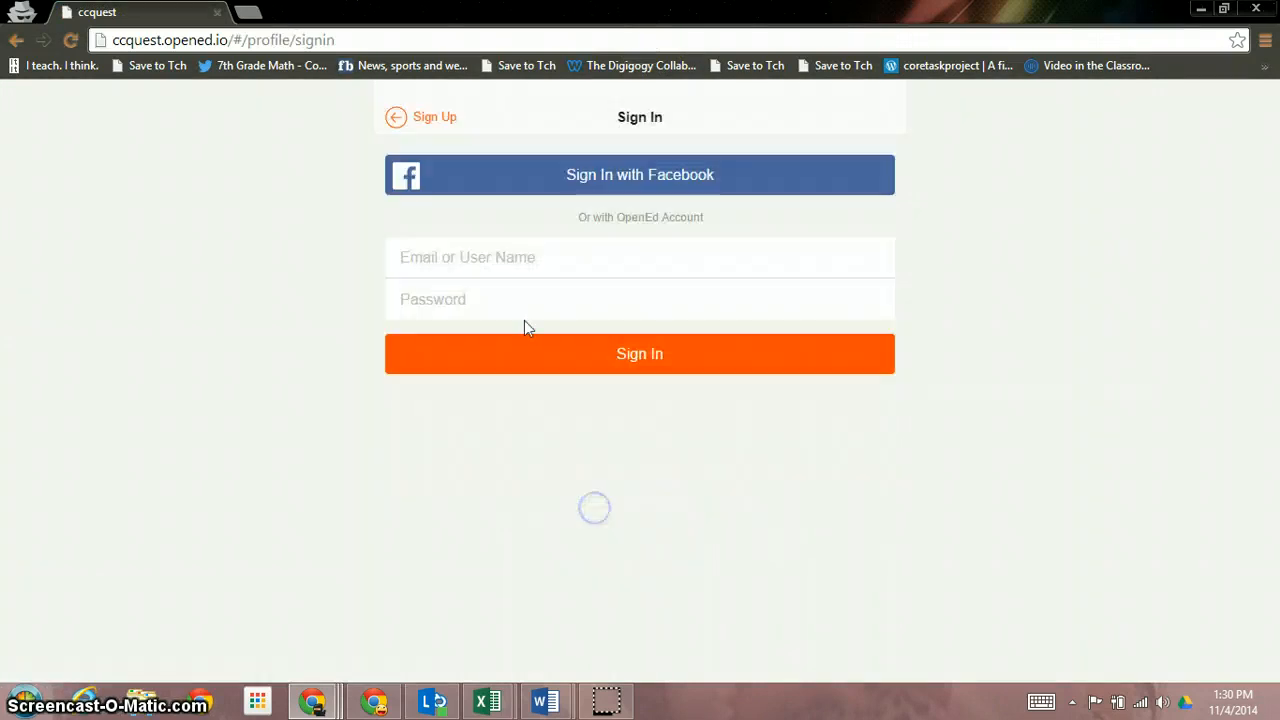
left_click(522, 302)
left_click(517, 260)
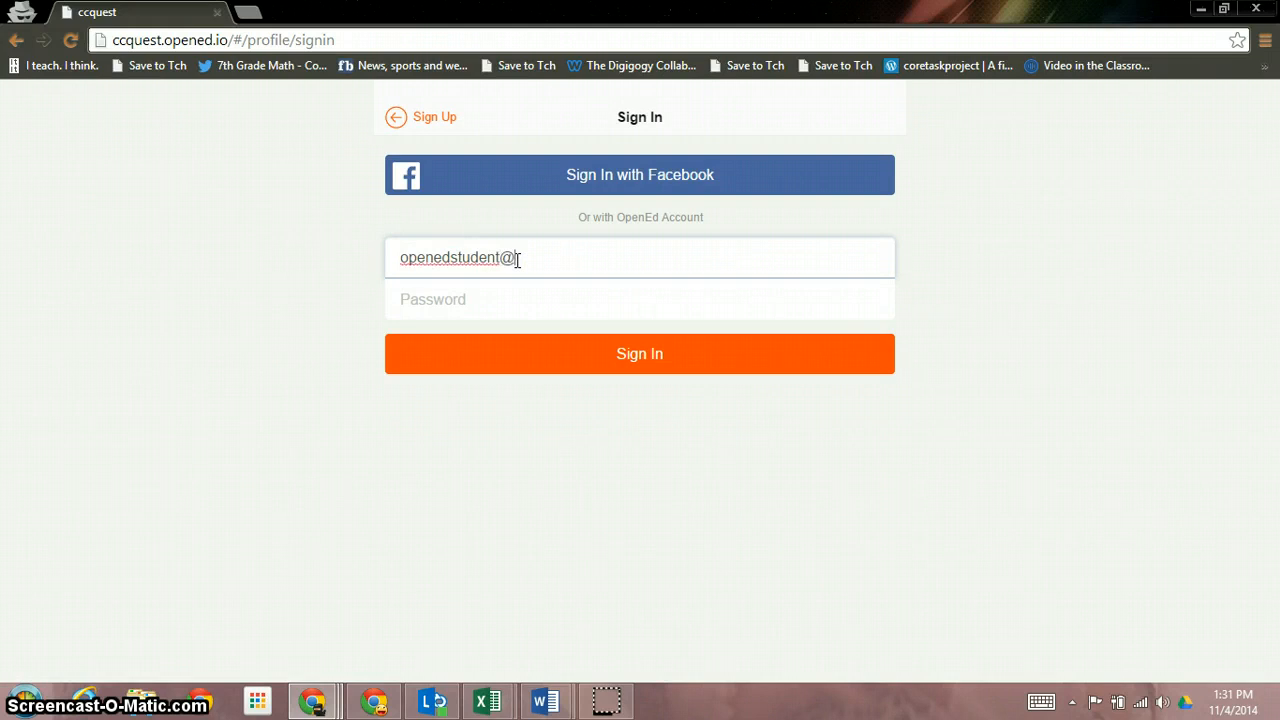
key("Tab")
type("p")
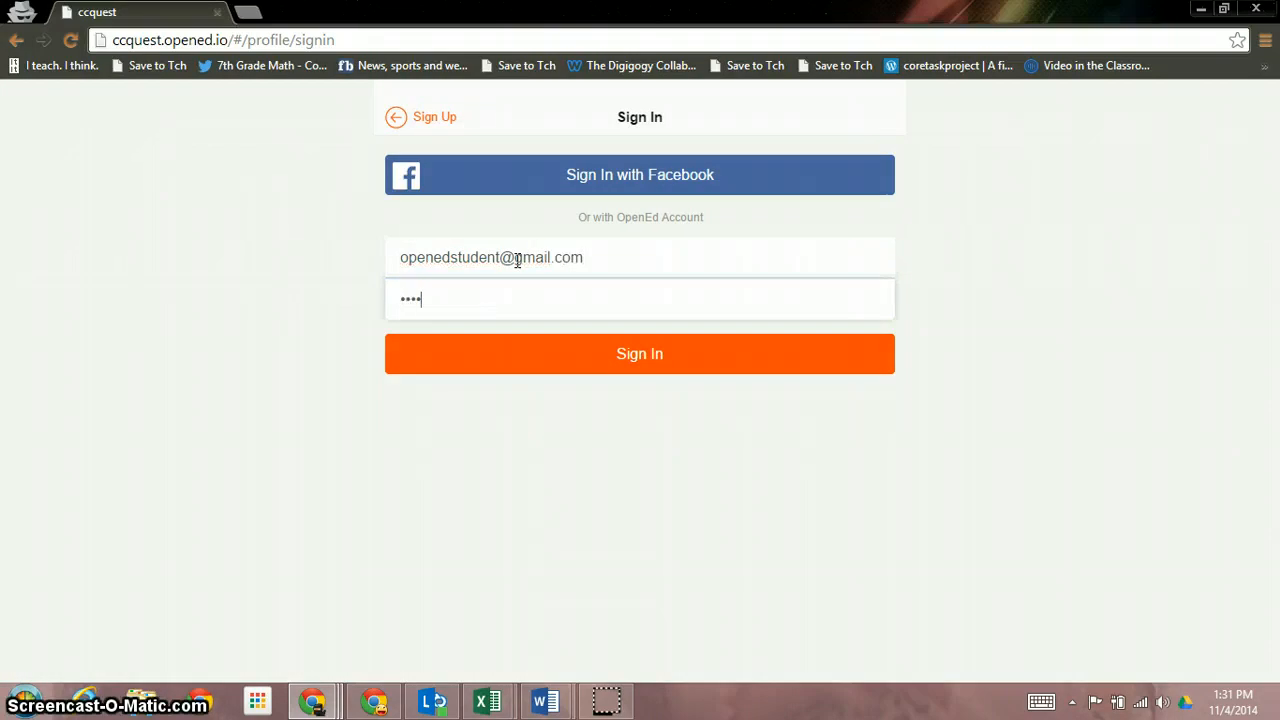
type("d")
key("Return")
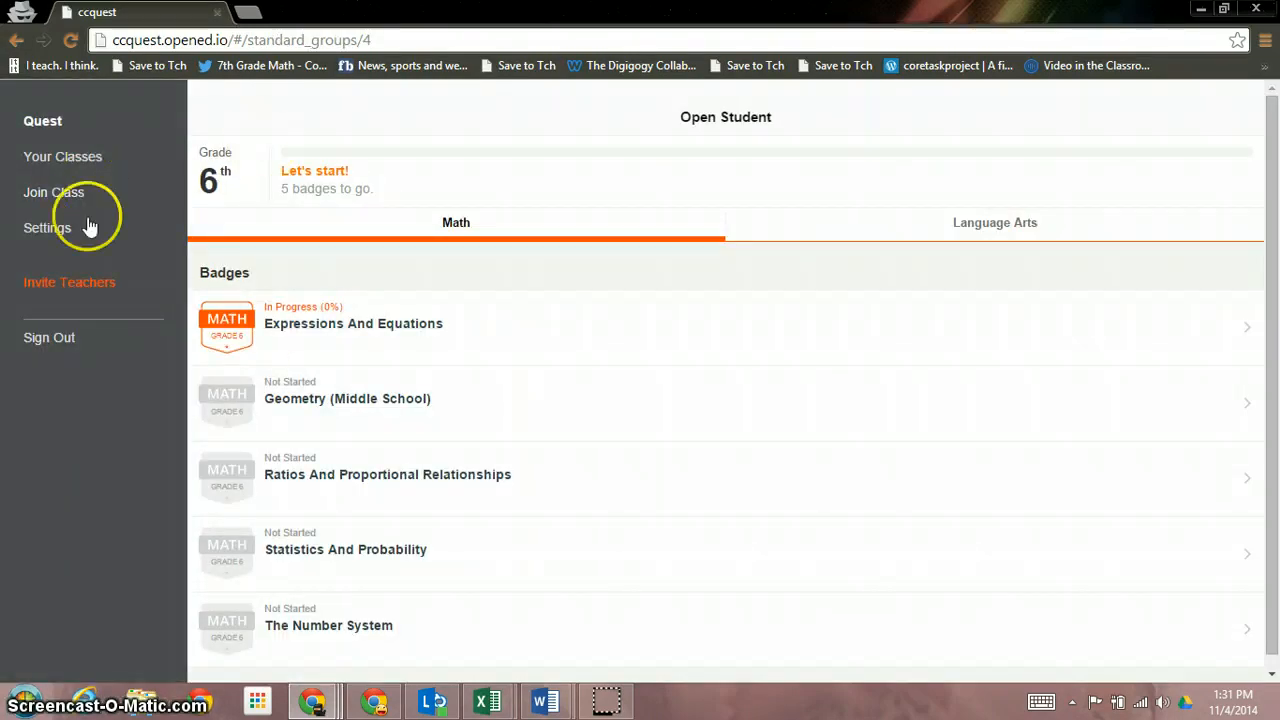
From Language Arts, go to Your Classes, choose Period 1, and run ELA 1
left_click(1041, 226)
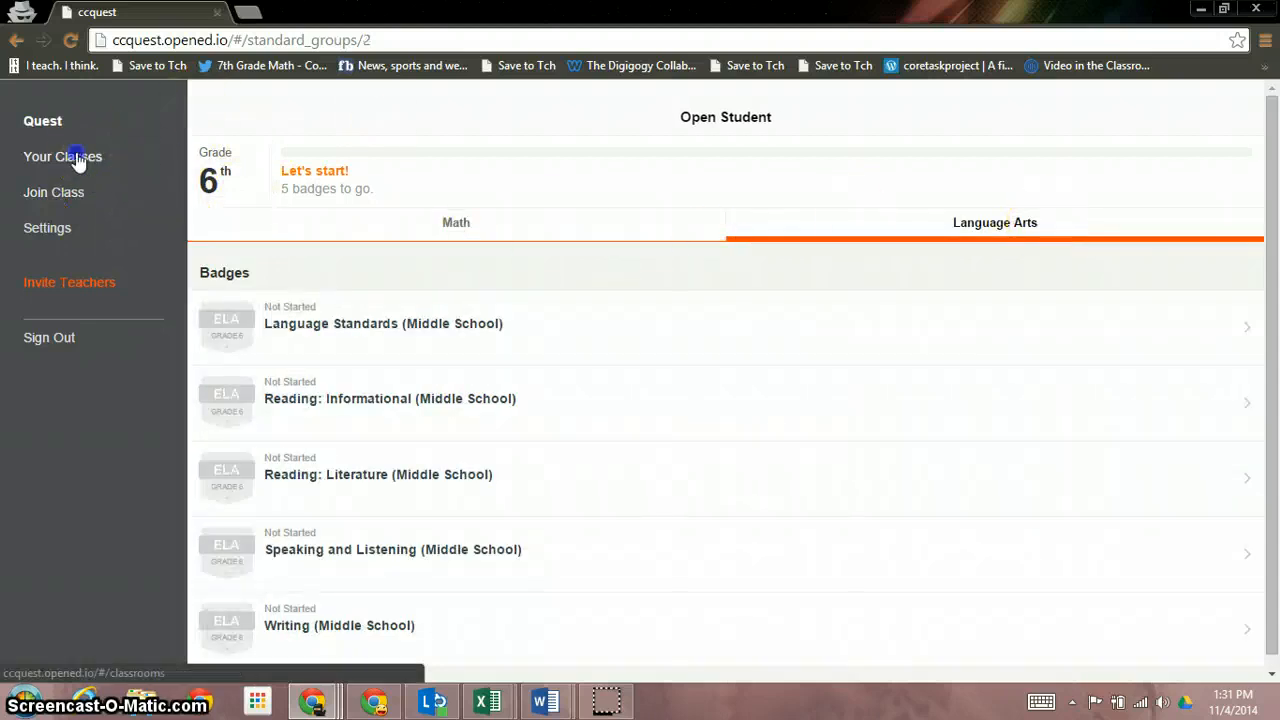
left_click(79, 160)
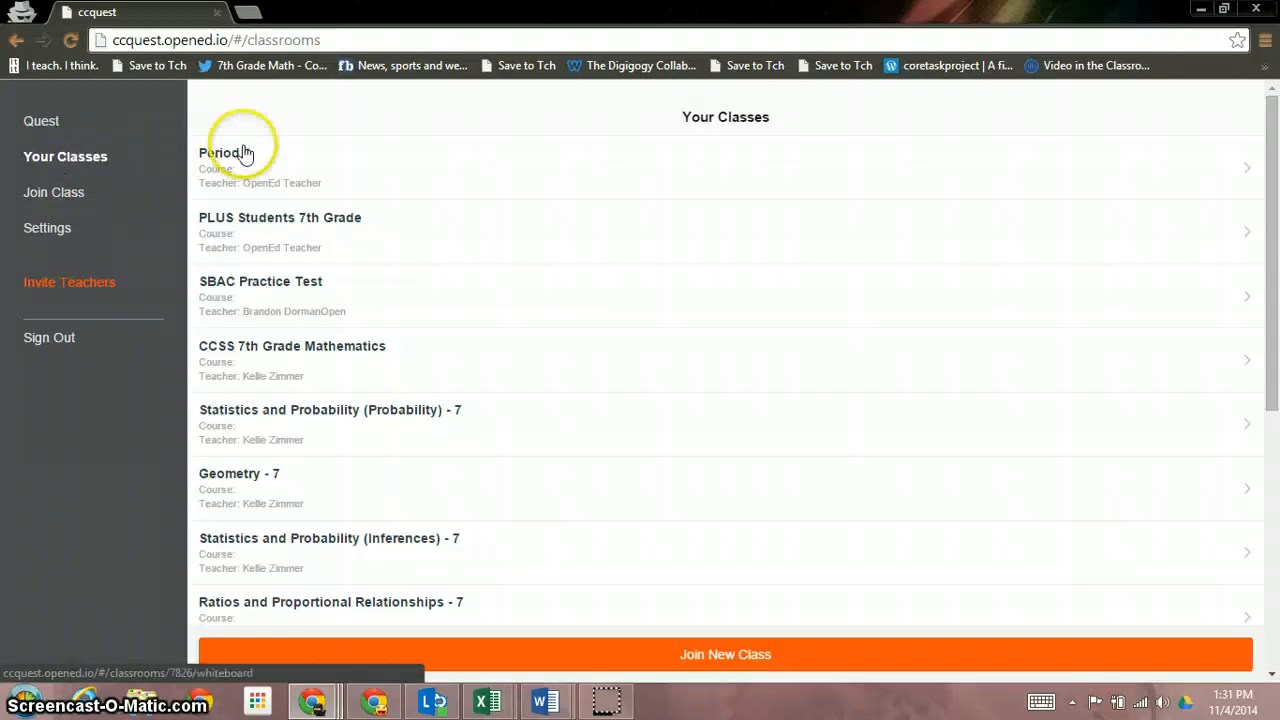
left_click(240, 153)
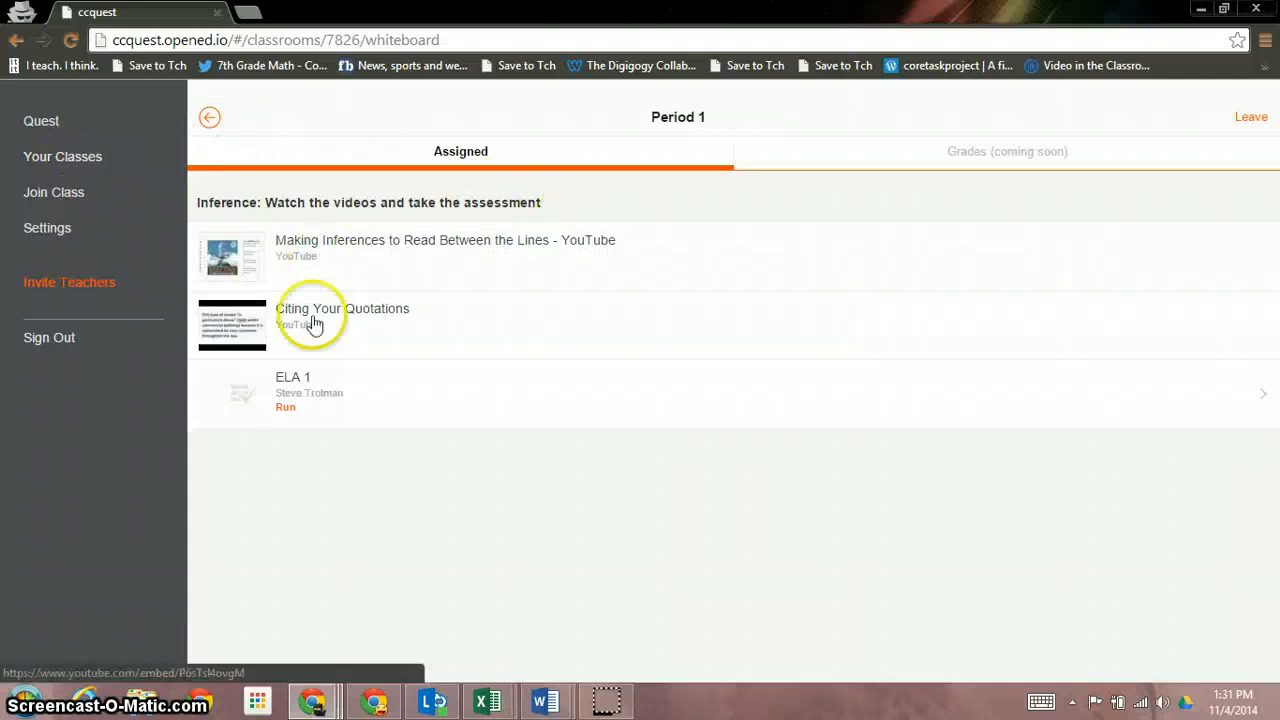
left_click(285, 410)
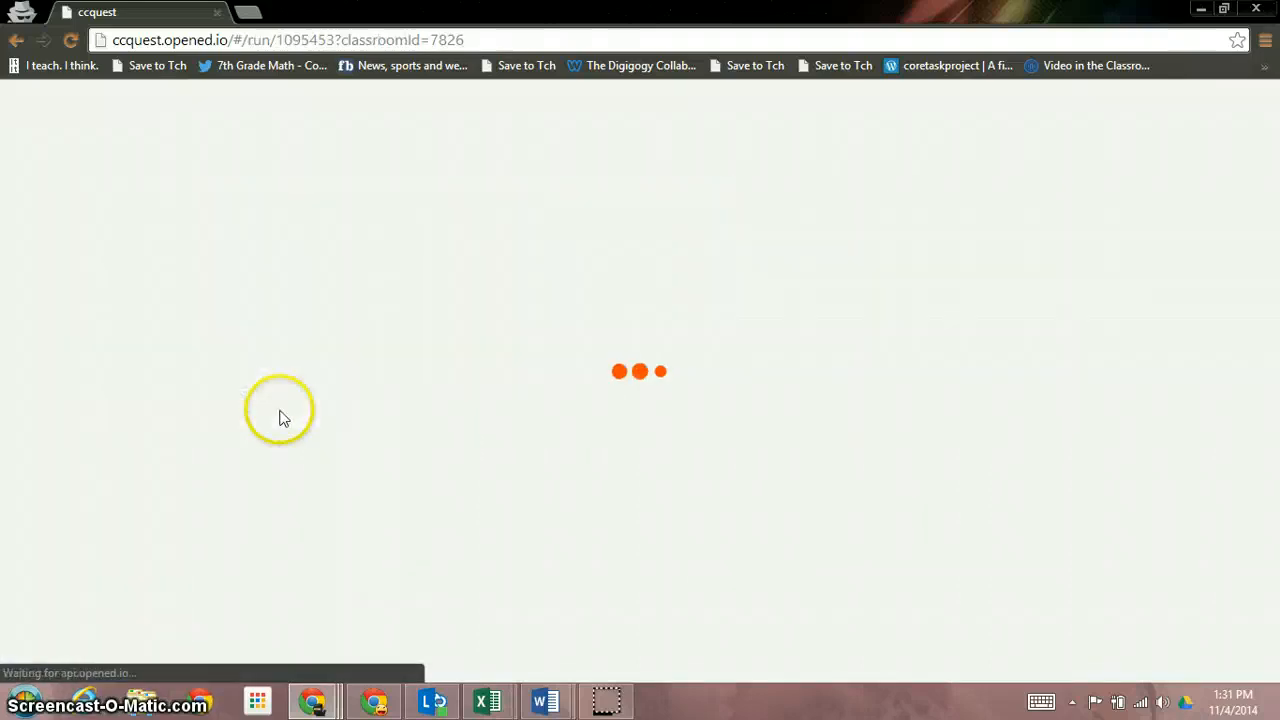